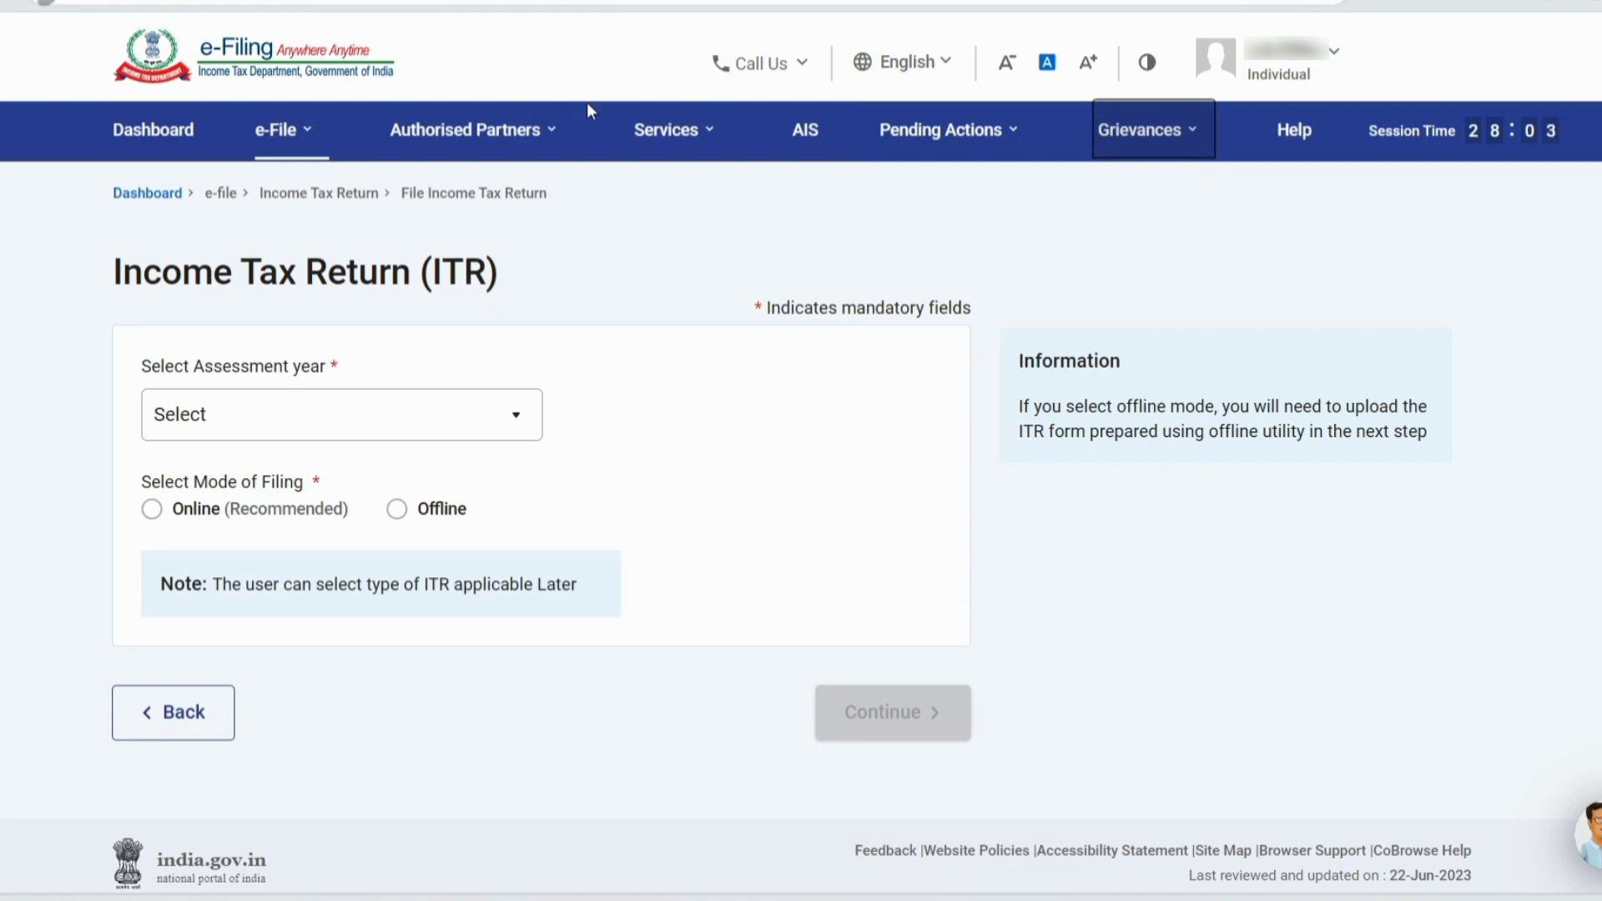
Step: Begin filing an income tax return for assessment year 2023-24 in online mode
left_click(295, 134)
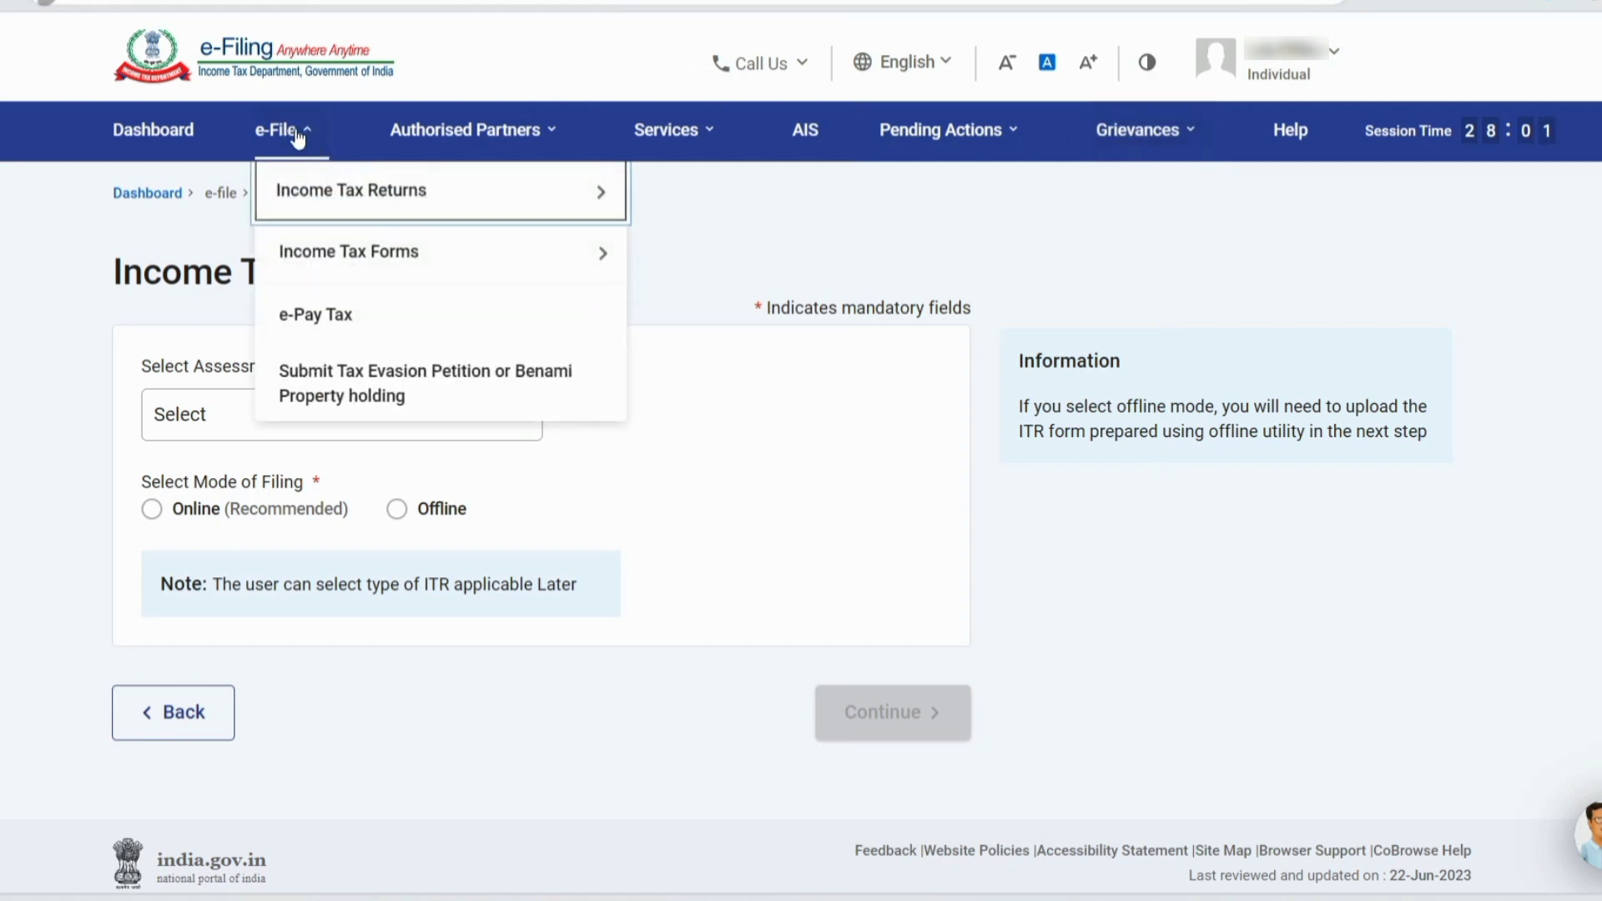
mouse_move(475, 197)
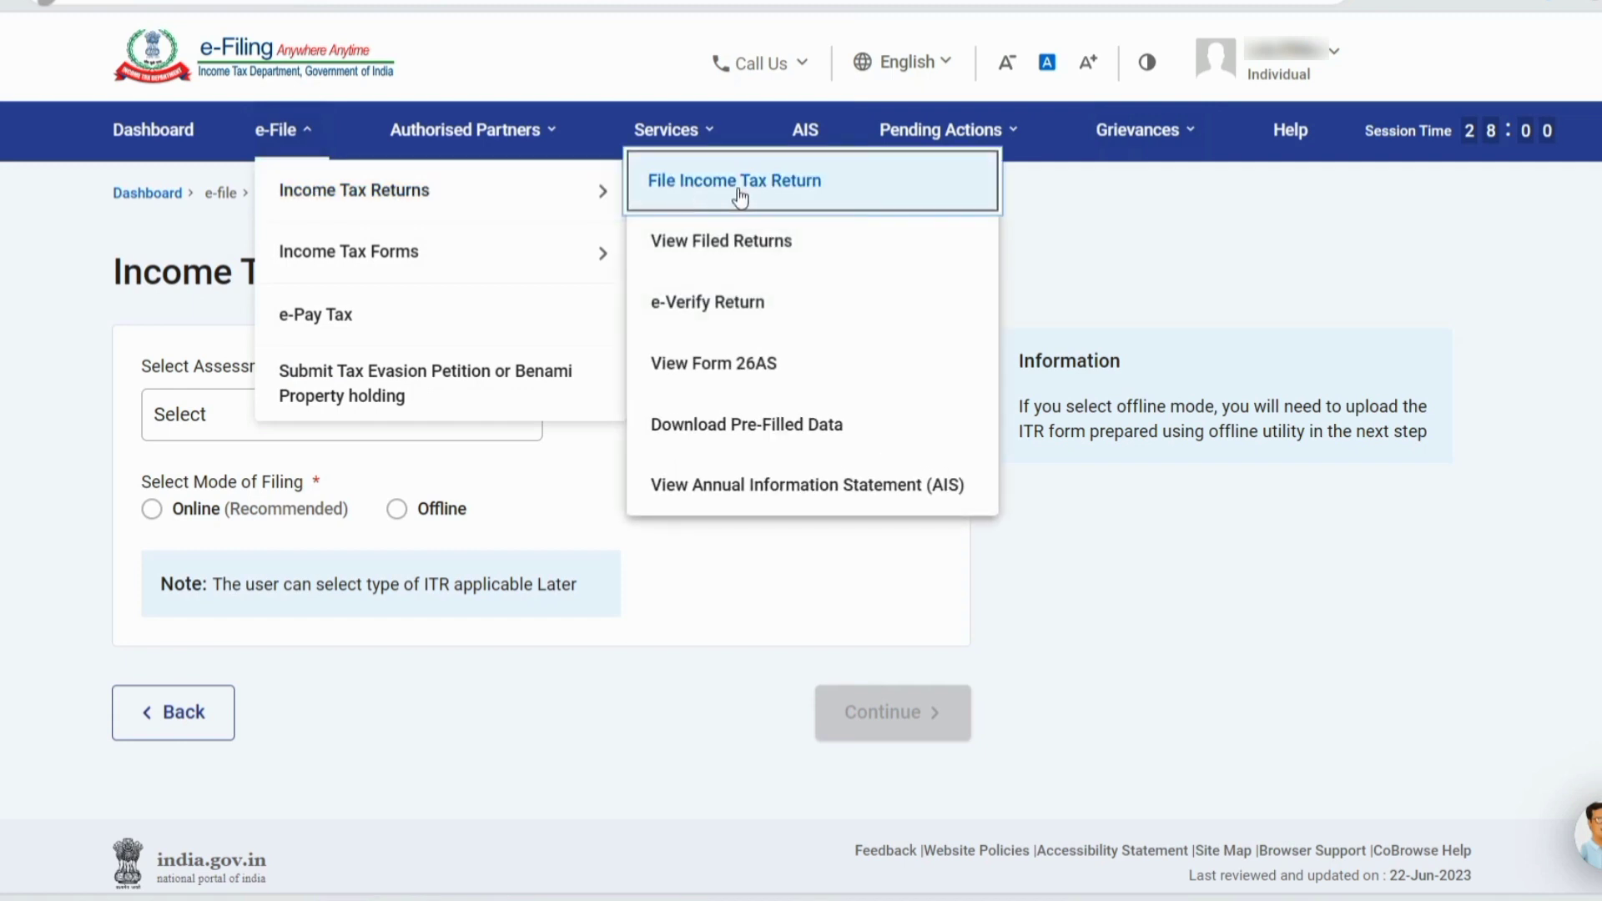
left_click(834, 209)
left_click(284, 415)
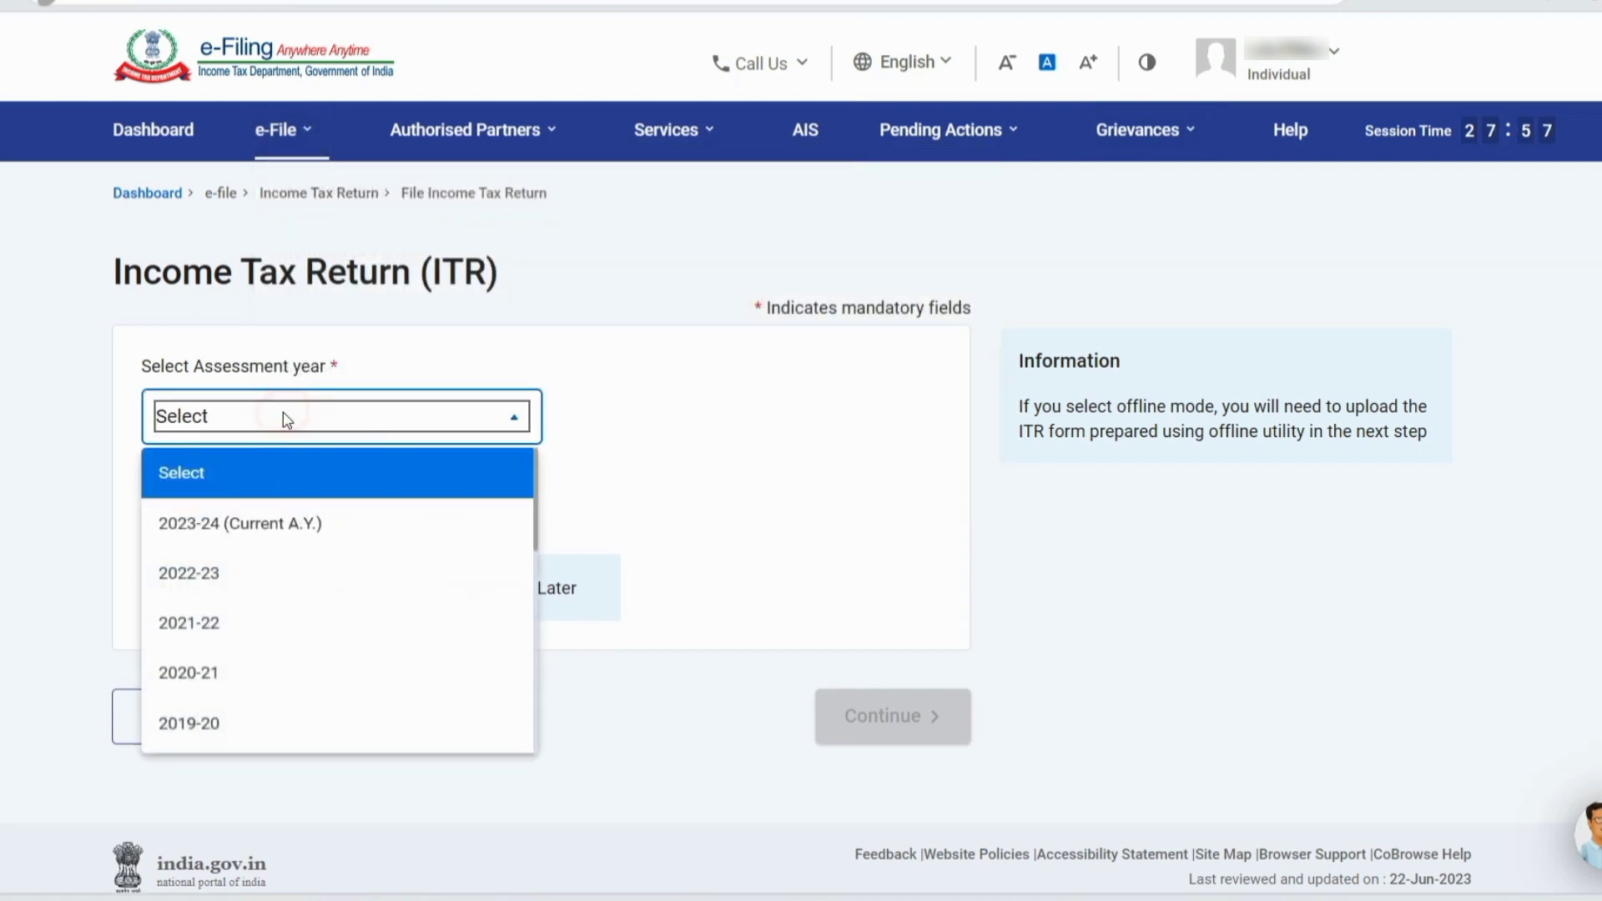
left_click(293, 536)
left_click(193, 516)
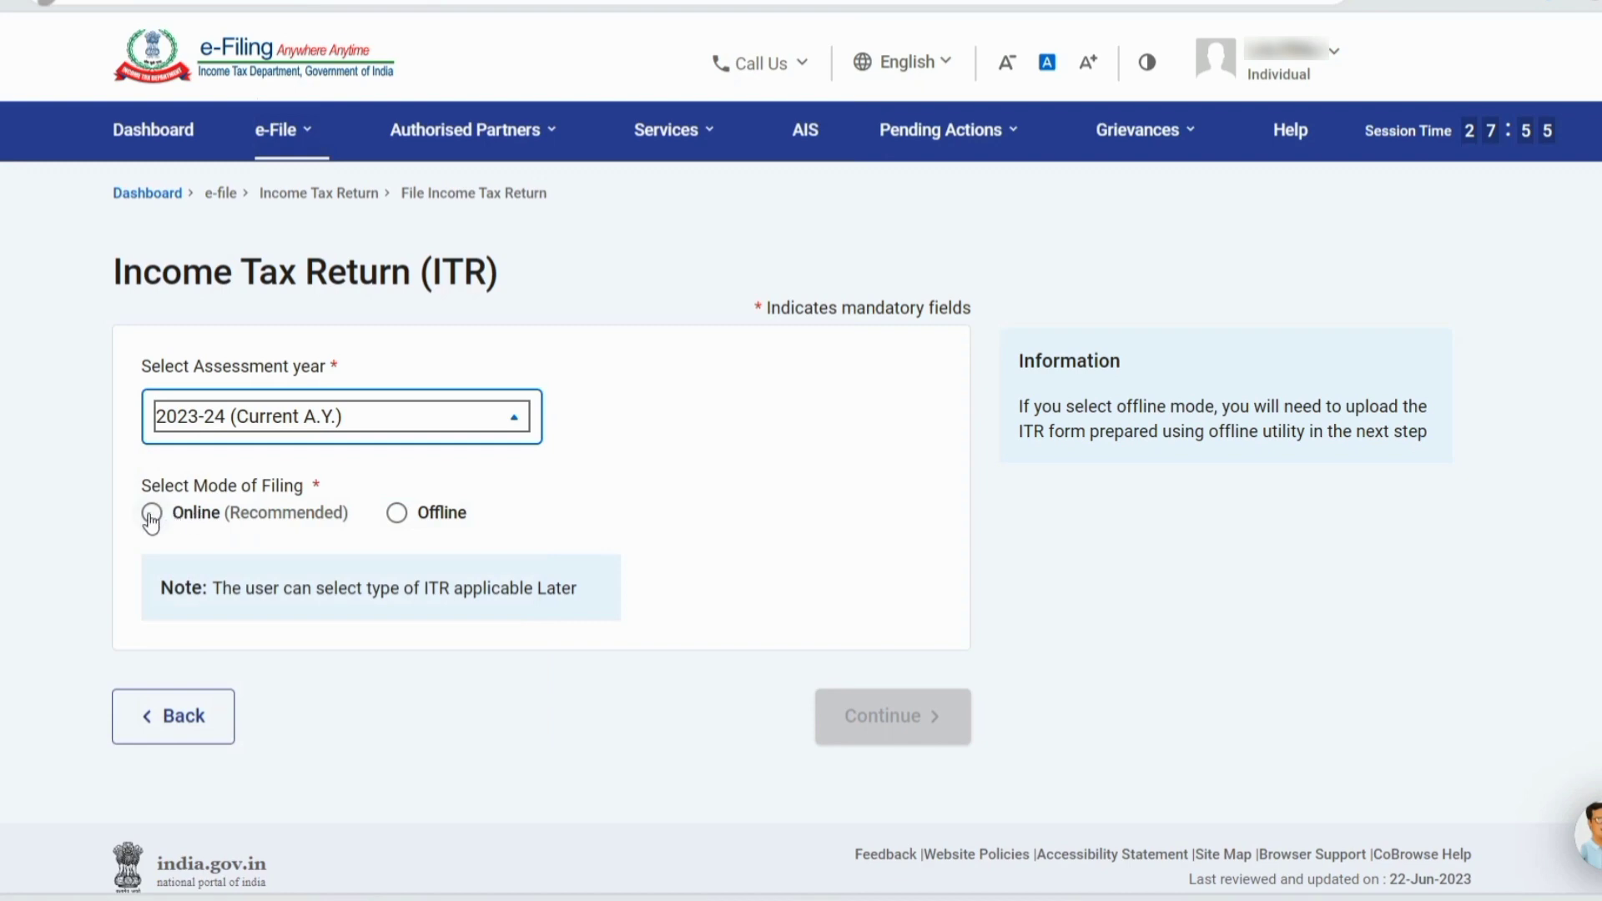
left_click(833, 712)
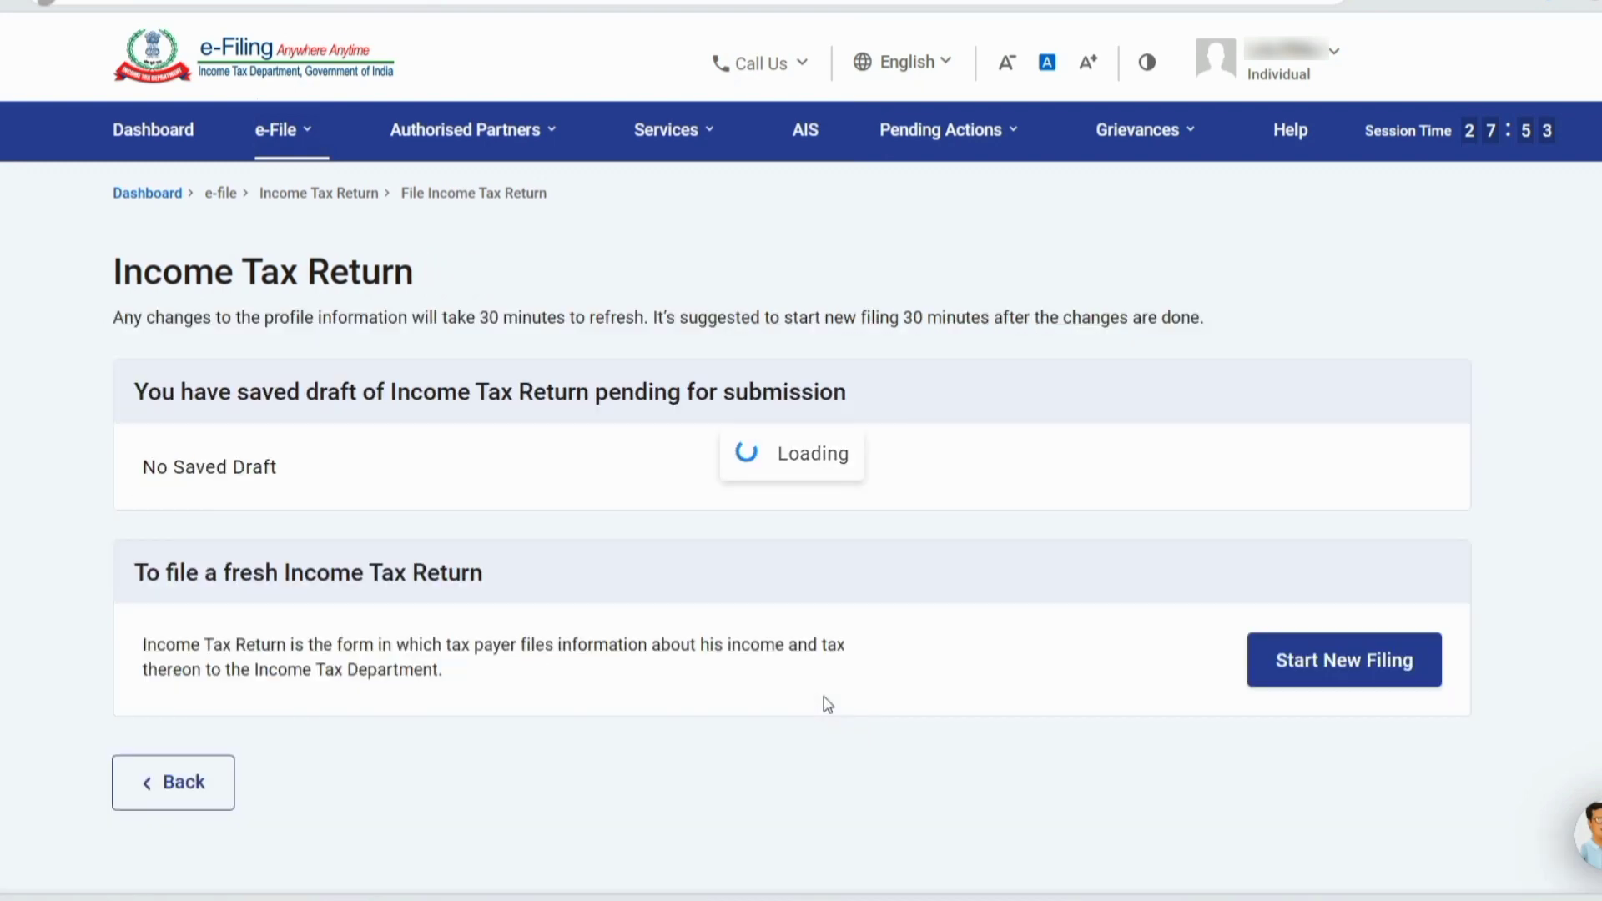
Step: Start a new filing with Individual status, choose the ITR-2 form and get started on it
left_click(1360, 673)
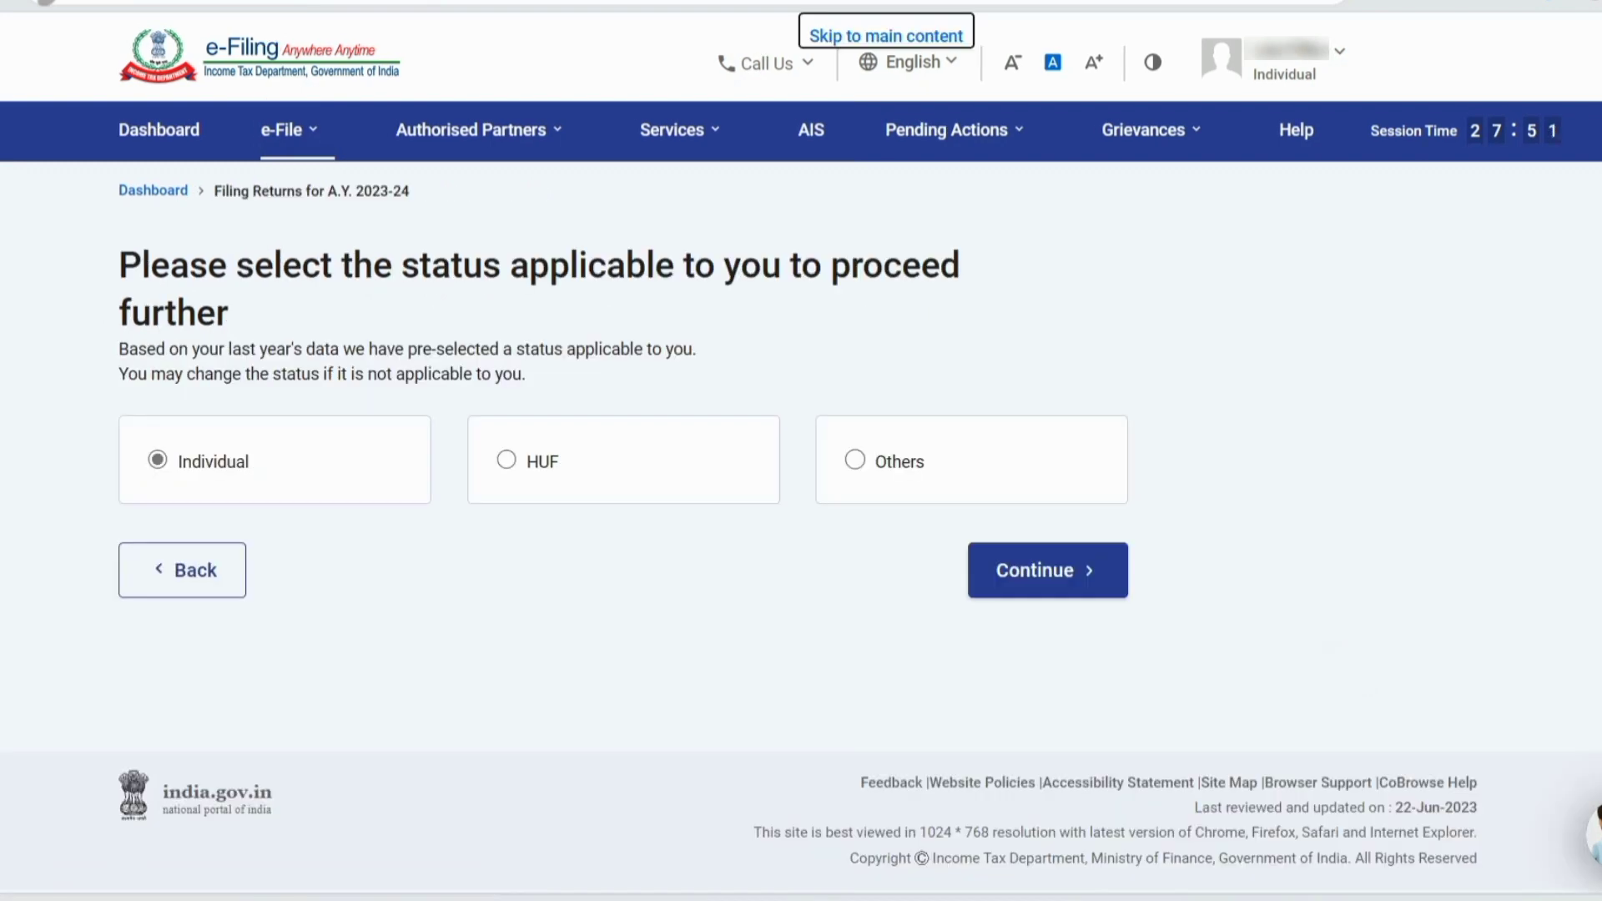
left_click(1093, 575)
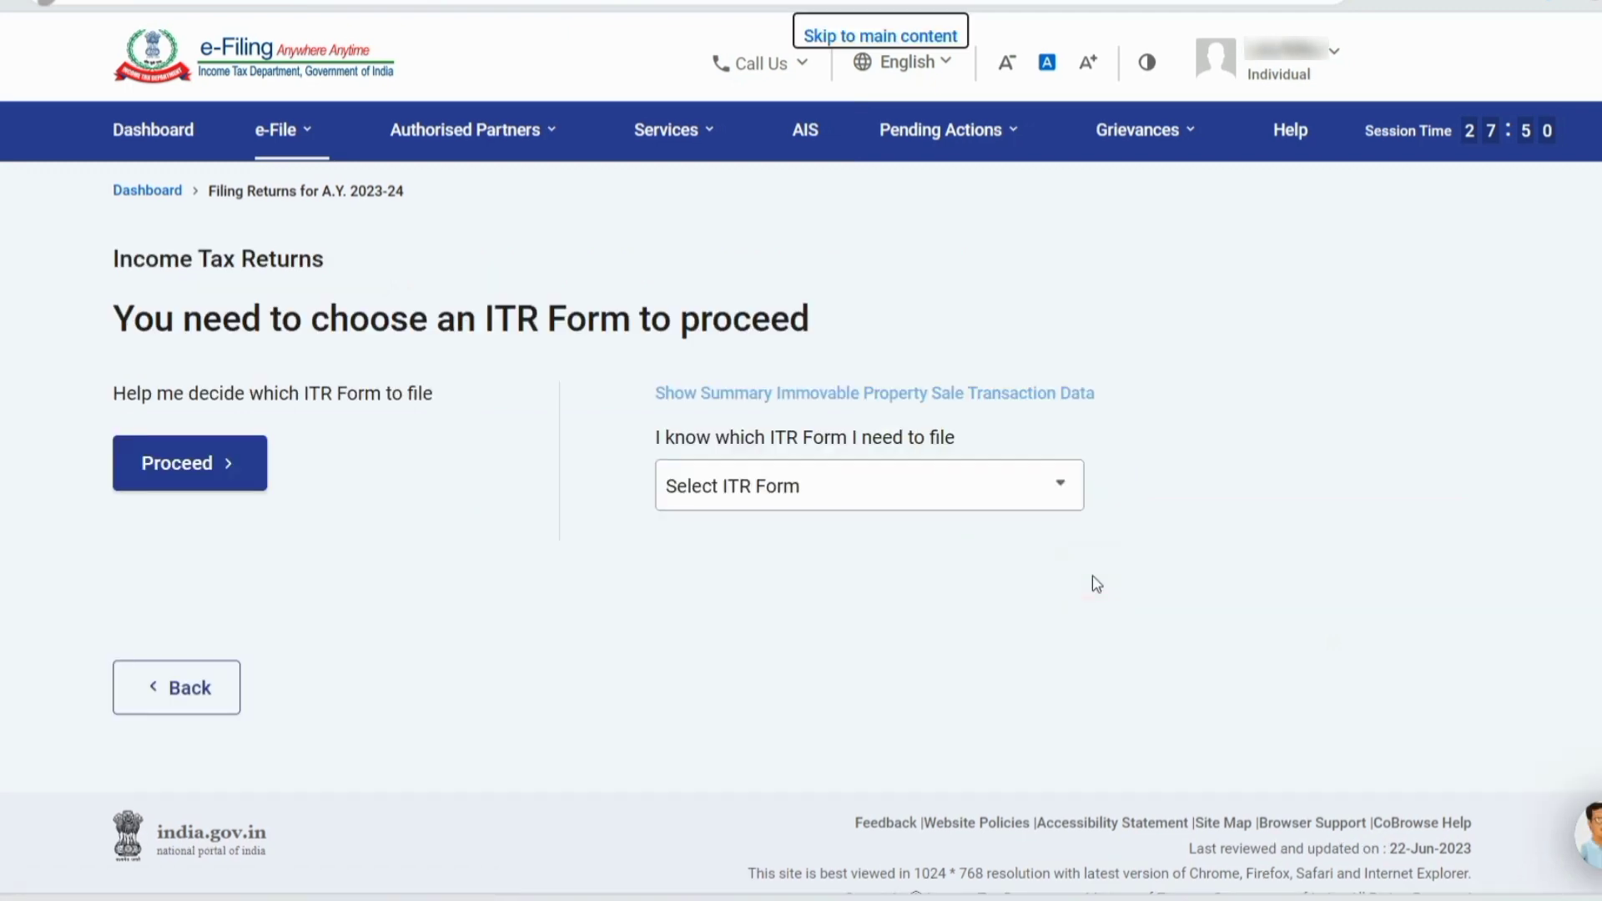
left_click(847, 500)
left_click(793, 659)
left_click(717, 659)
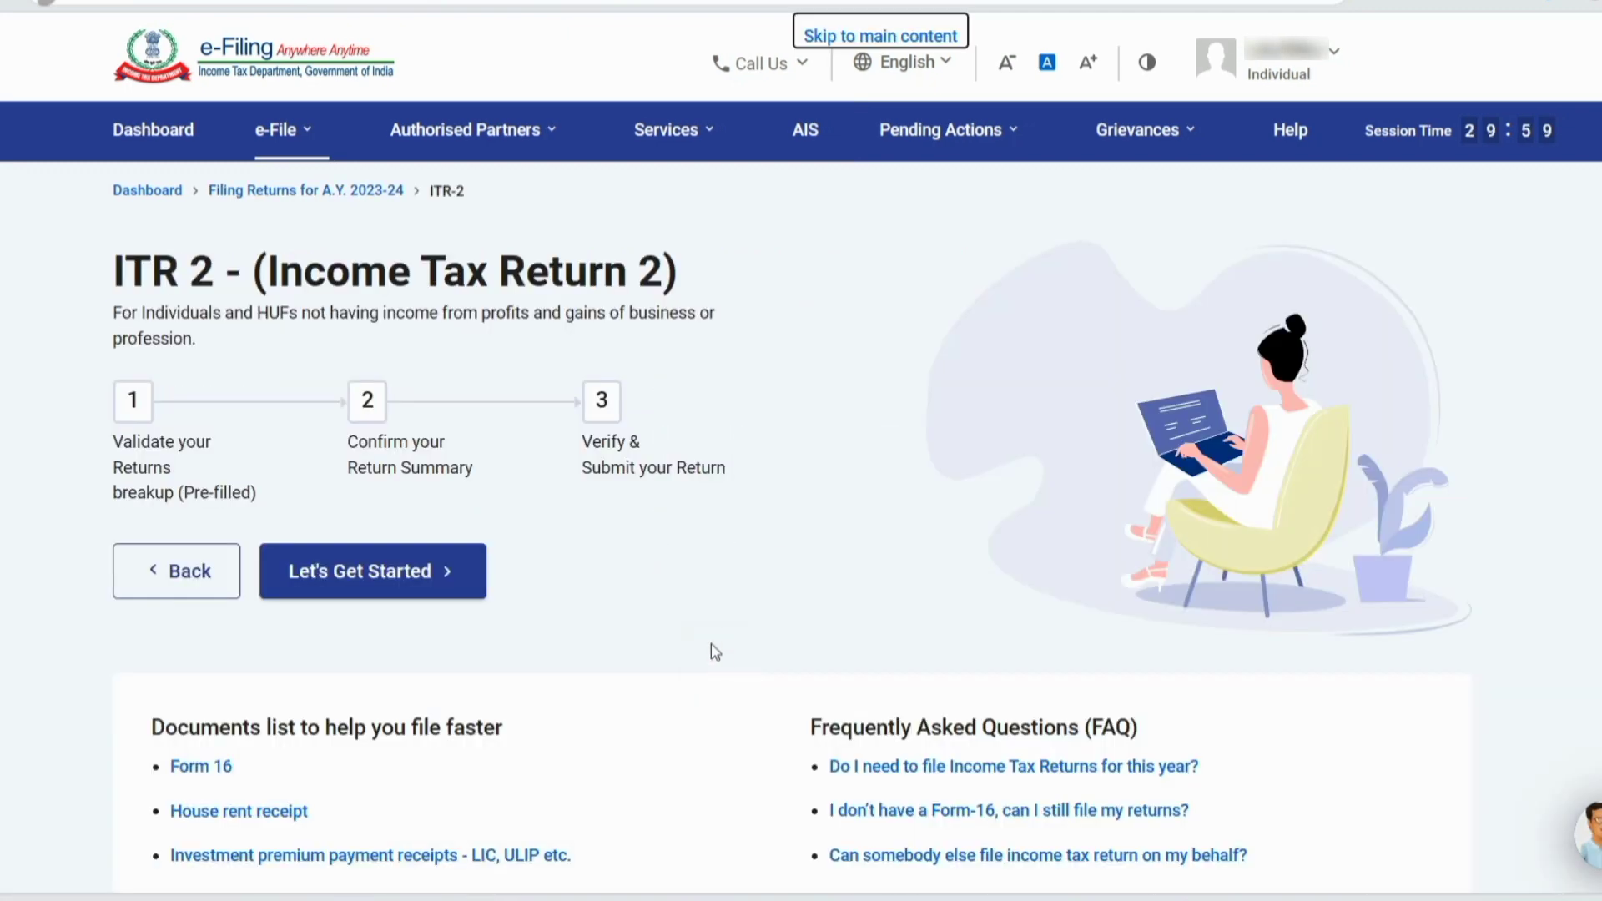
left_click(350, 572)
Step: Give taxable income above the basic exemption limit as the reason for filing and continue
left_click(172, 446)
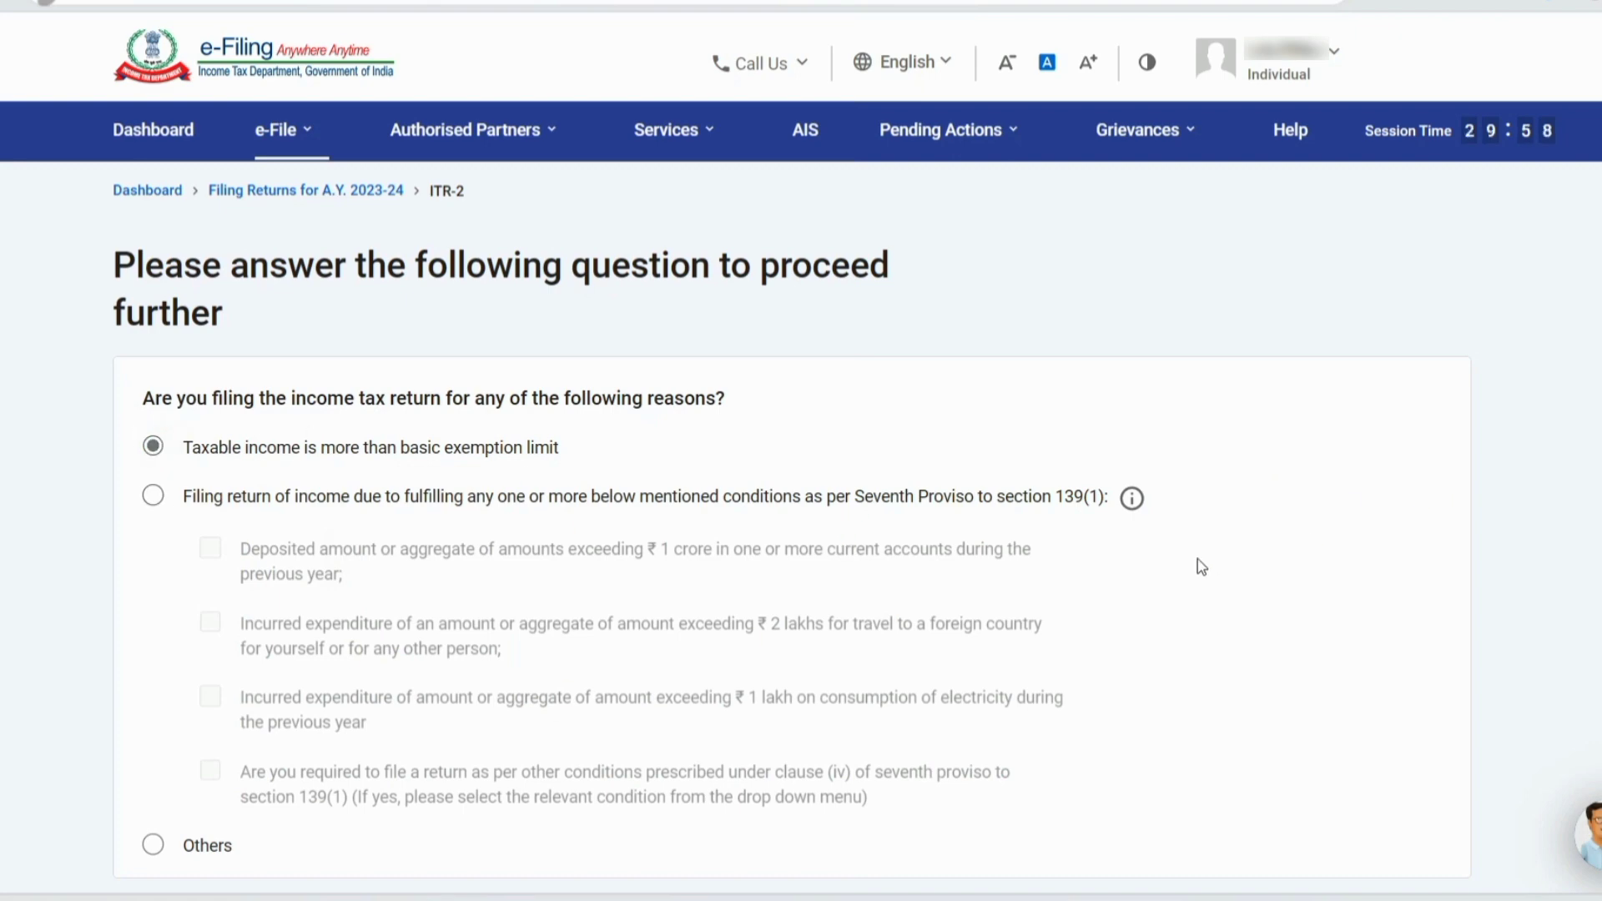
scroll(1201, 567, "down", 4)
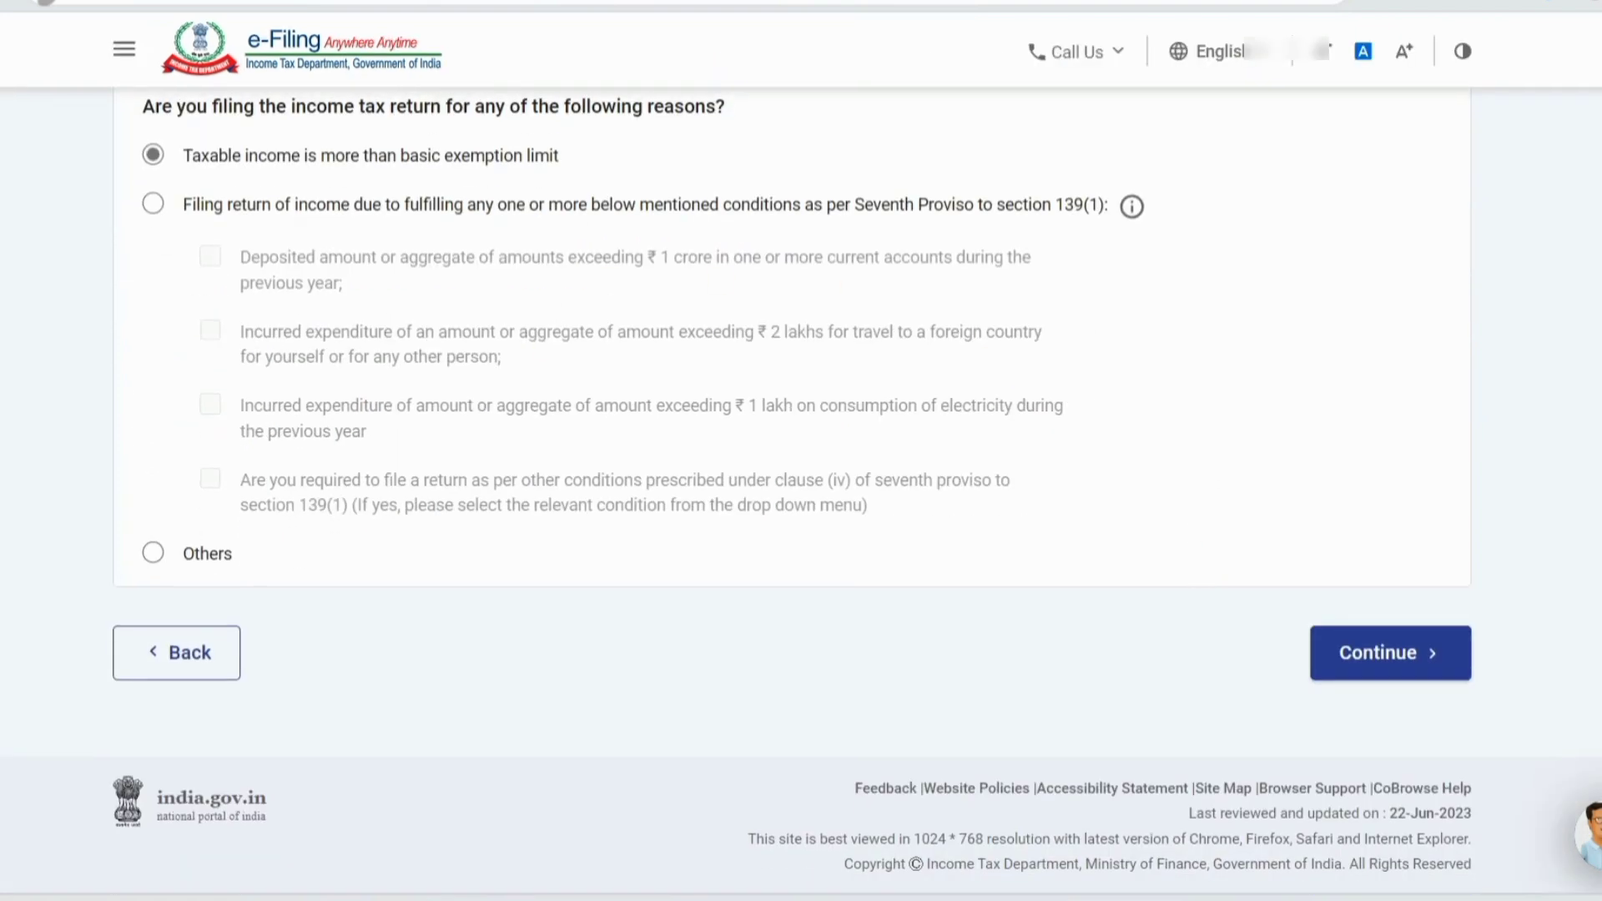
left_click(1366, 659)
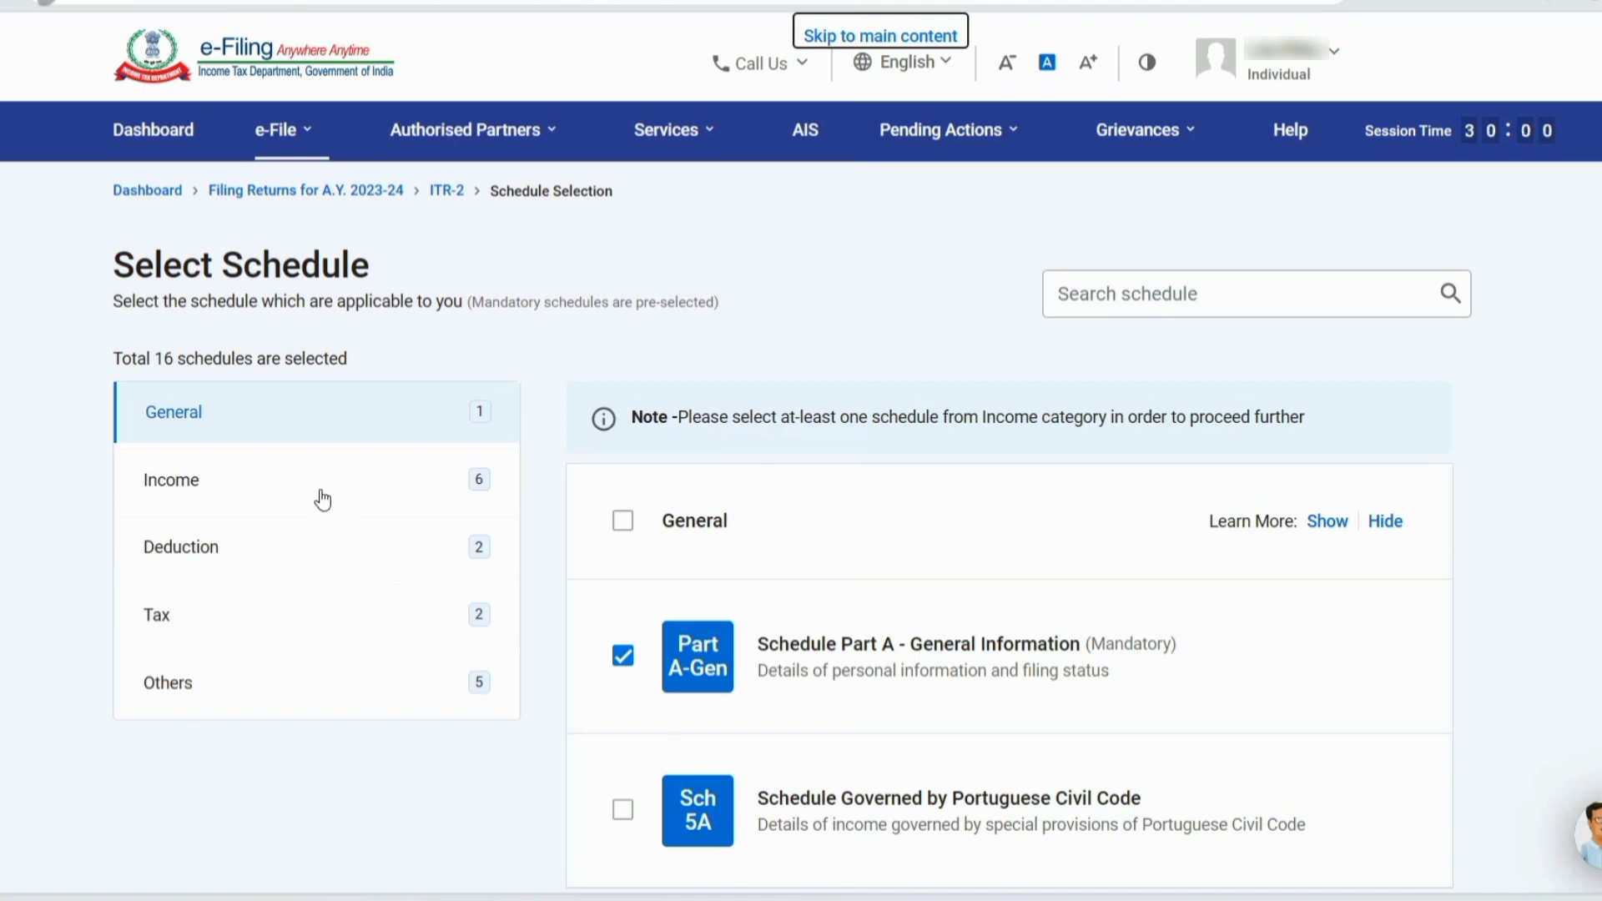
Step: Include Schedule VDA among the income schedules and continue with the schedule selection
left_click(200, 469)
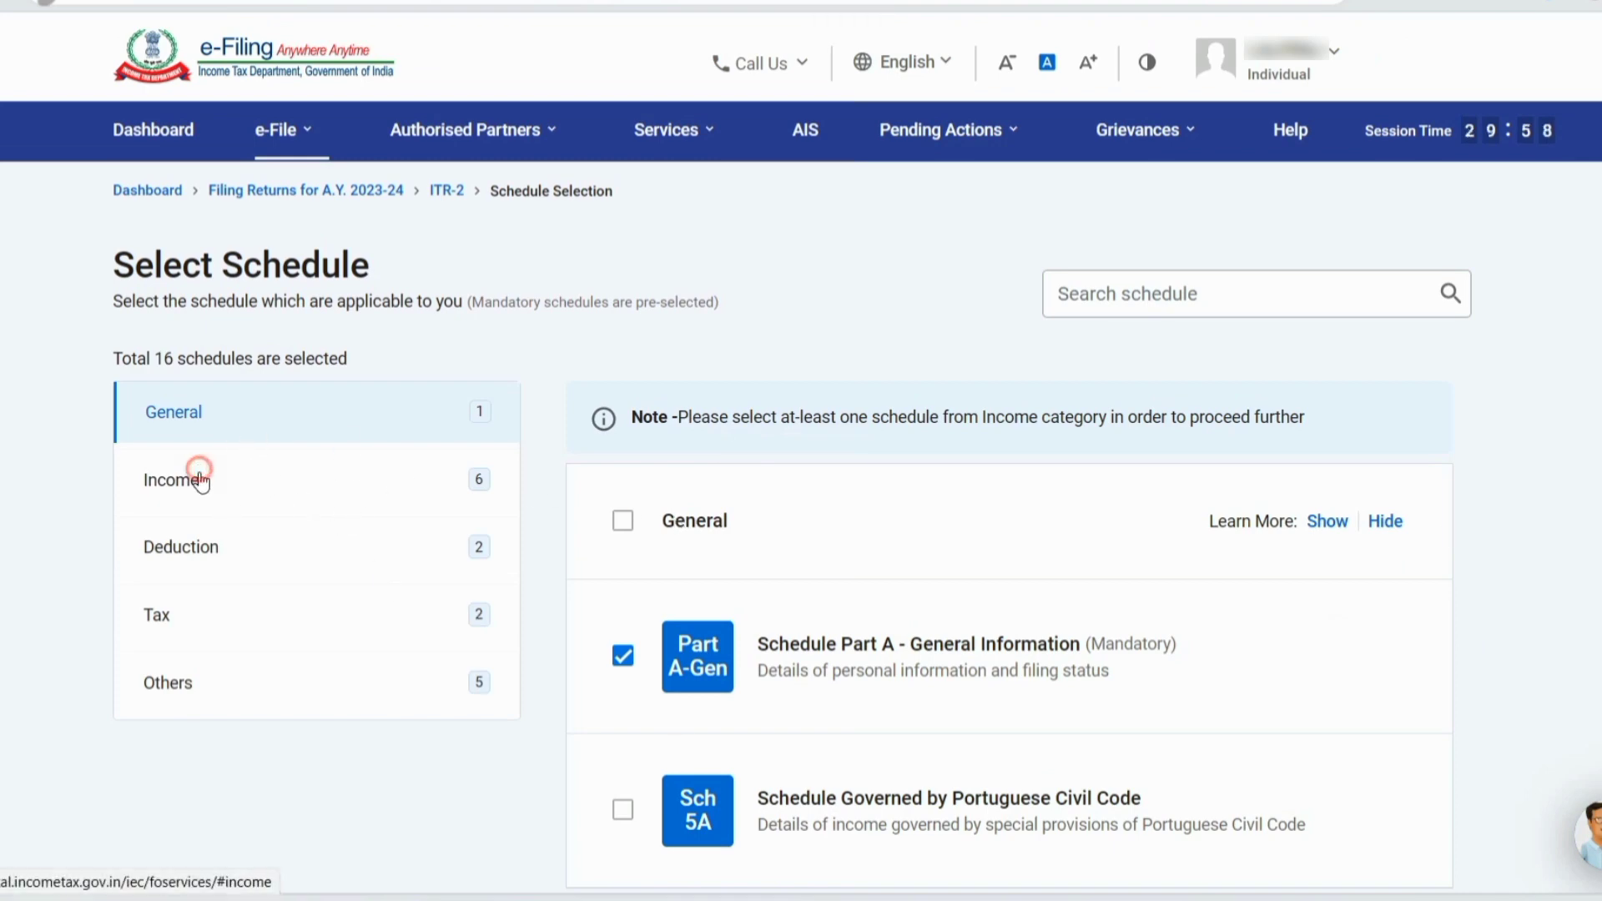
scroll(1004, 579, "down", 10)
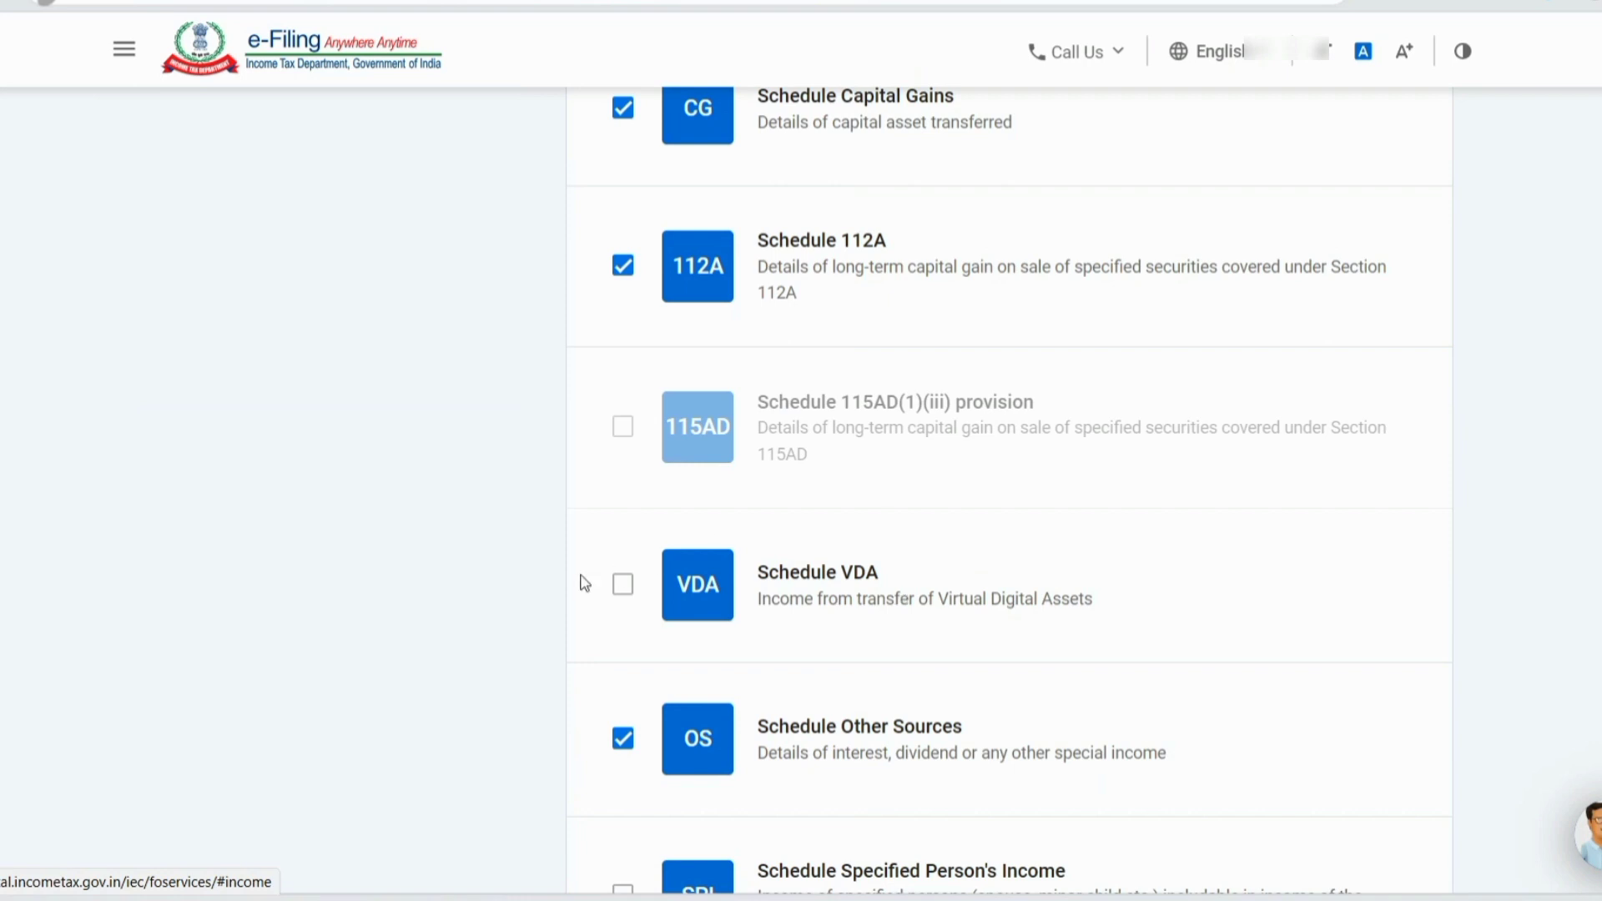
left_click(620, 588)
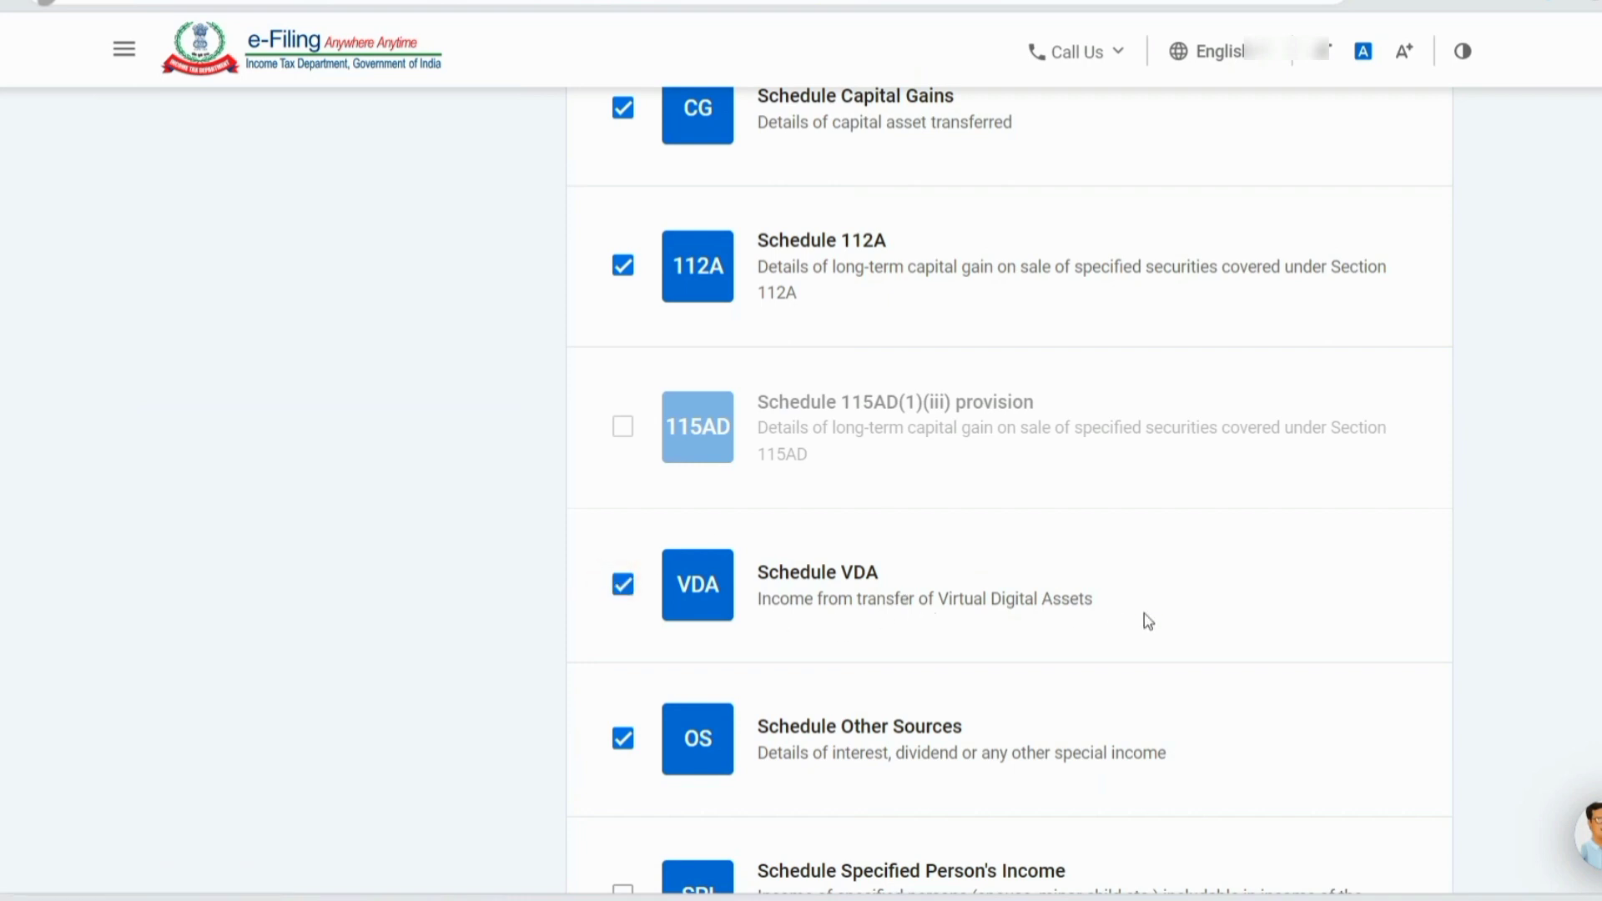
scroll(1148, 622, "down", 8)
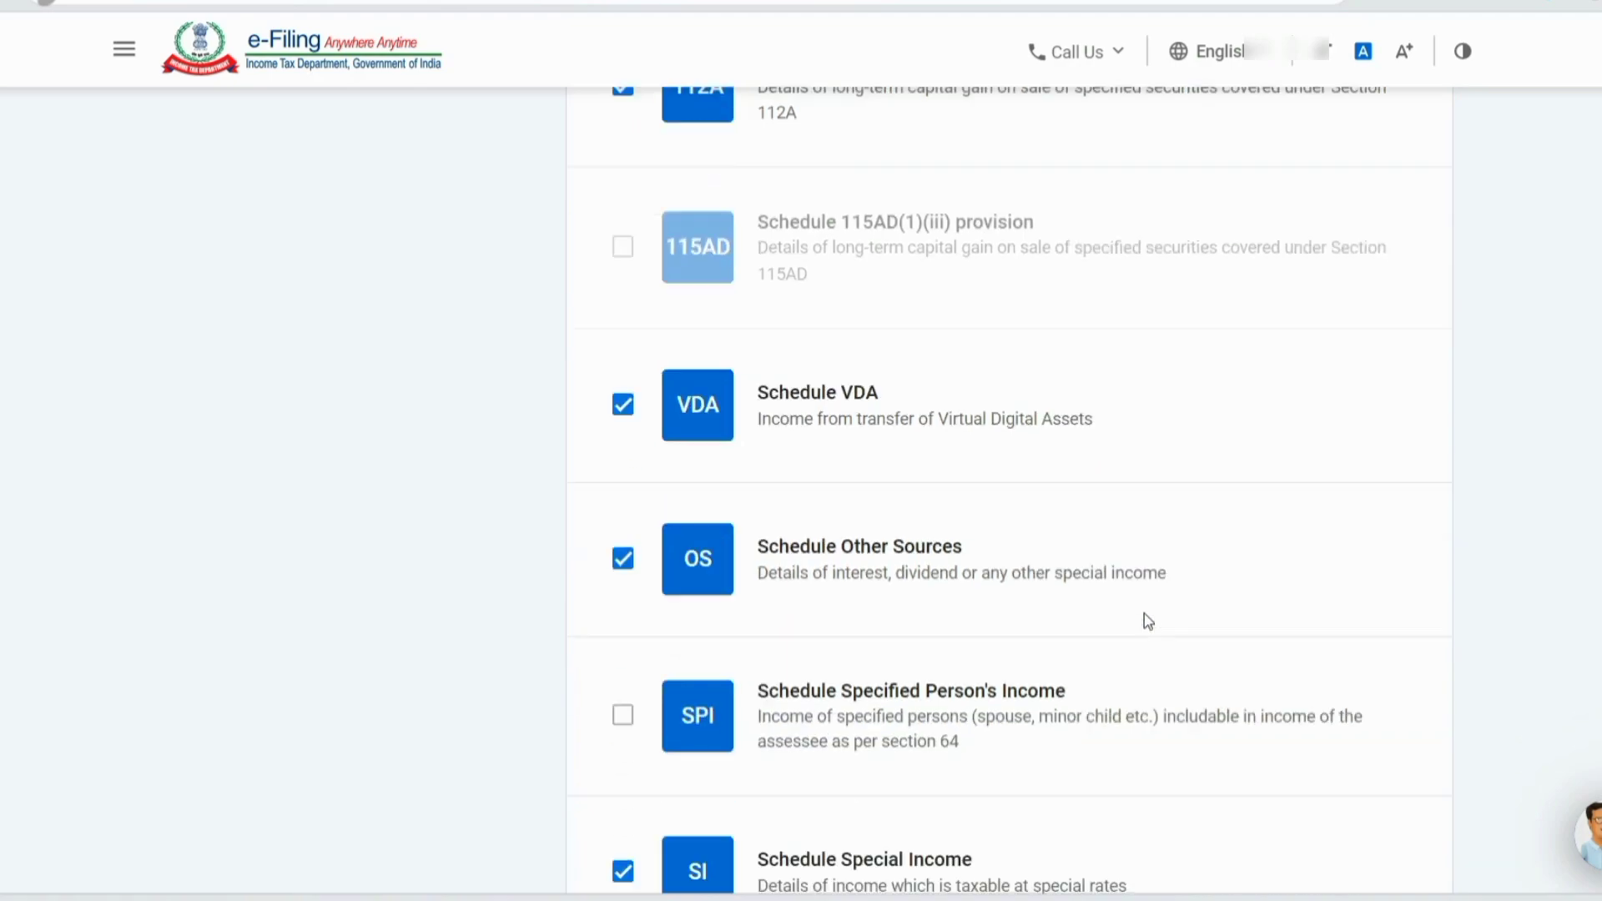
scroll(1165, 483, "down", 5)
left_click(1351, 651)
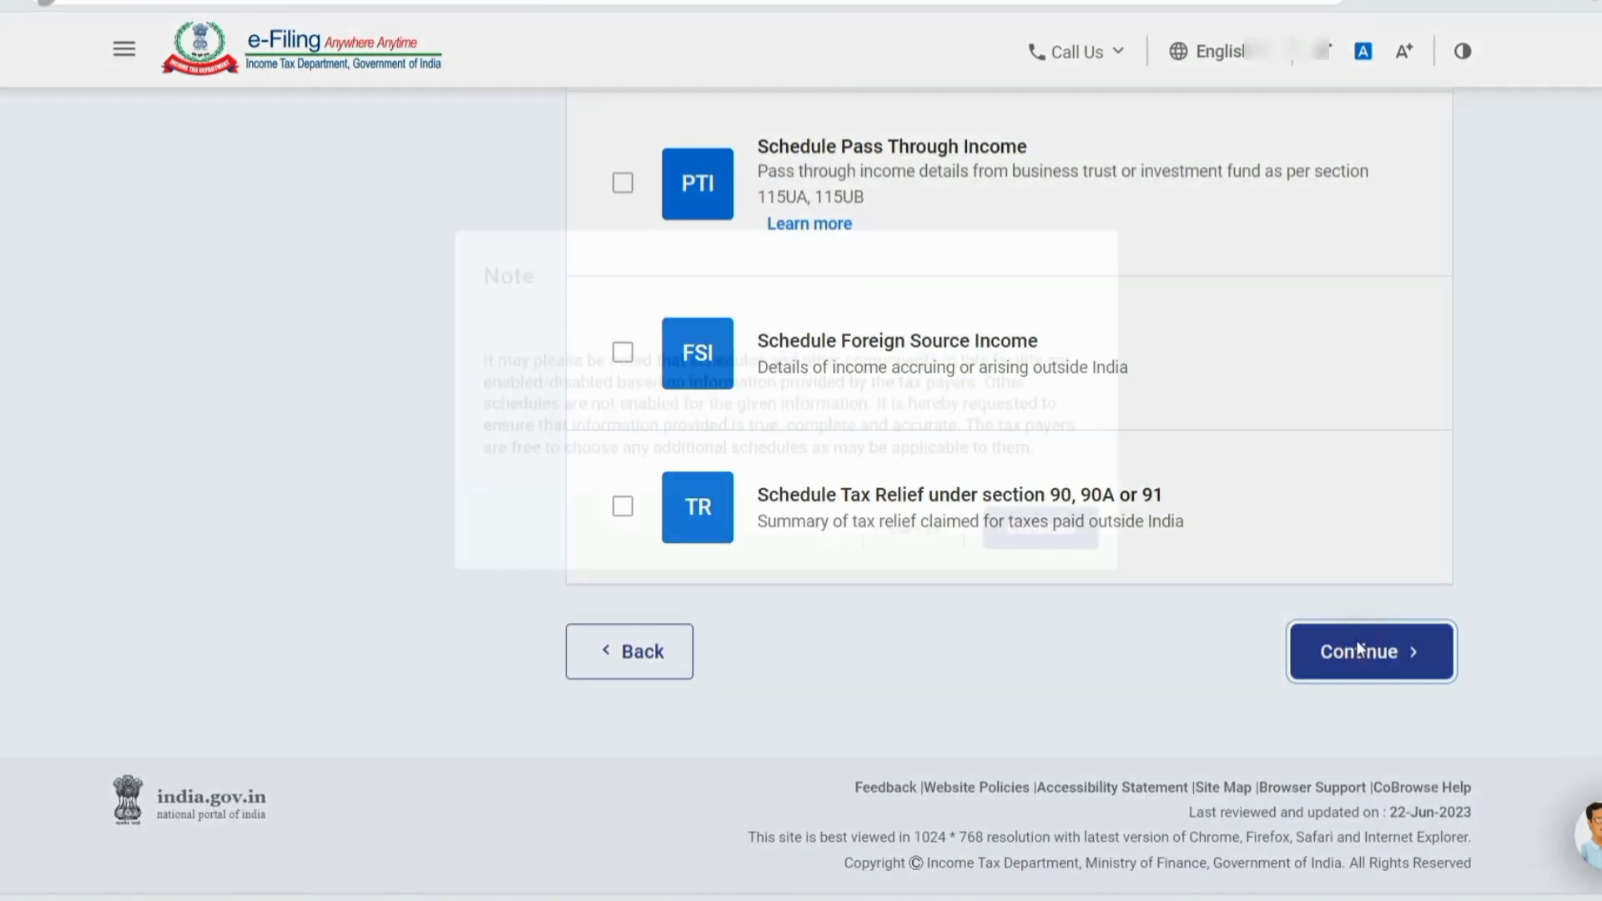
left_click(1037, 584)
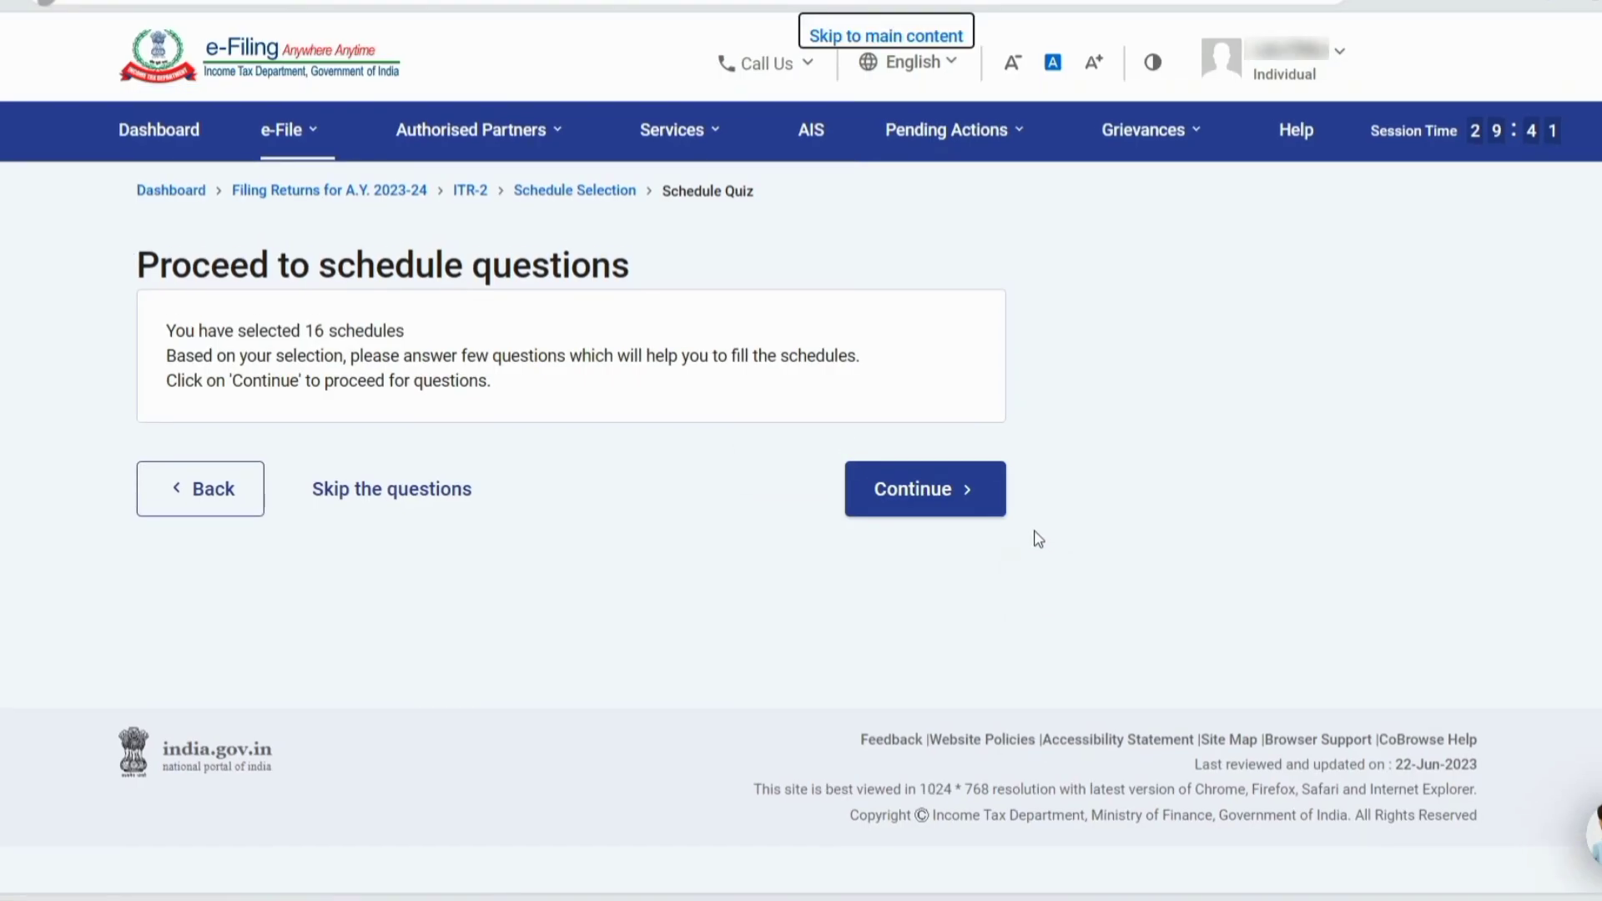
Step: Skip the schedule questions and open a new details entry in Schedule VDA
left_click(395, 507)
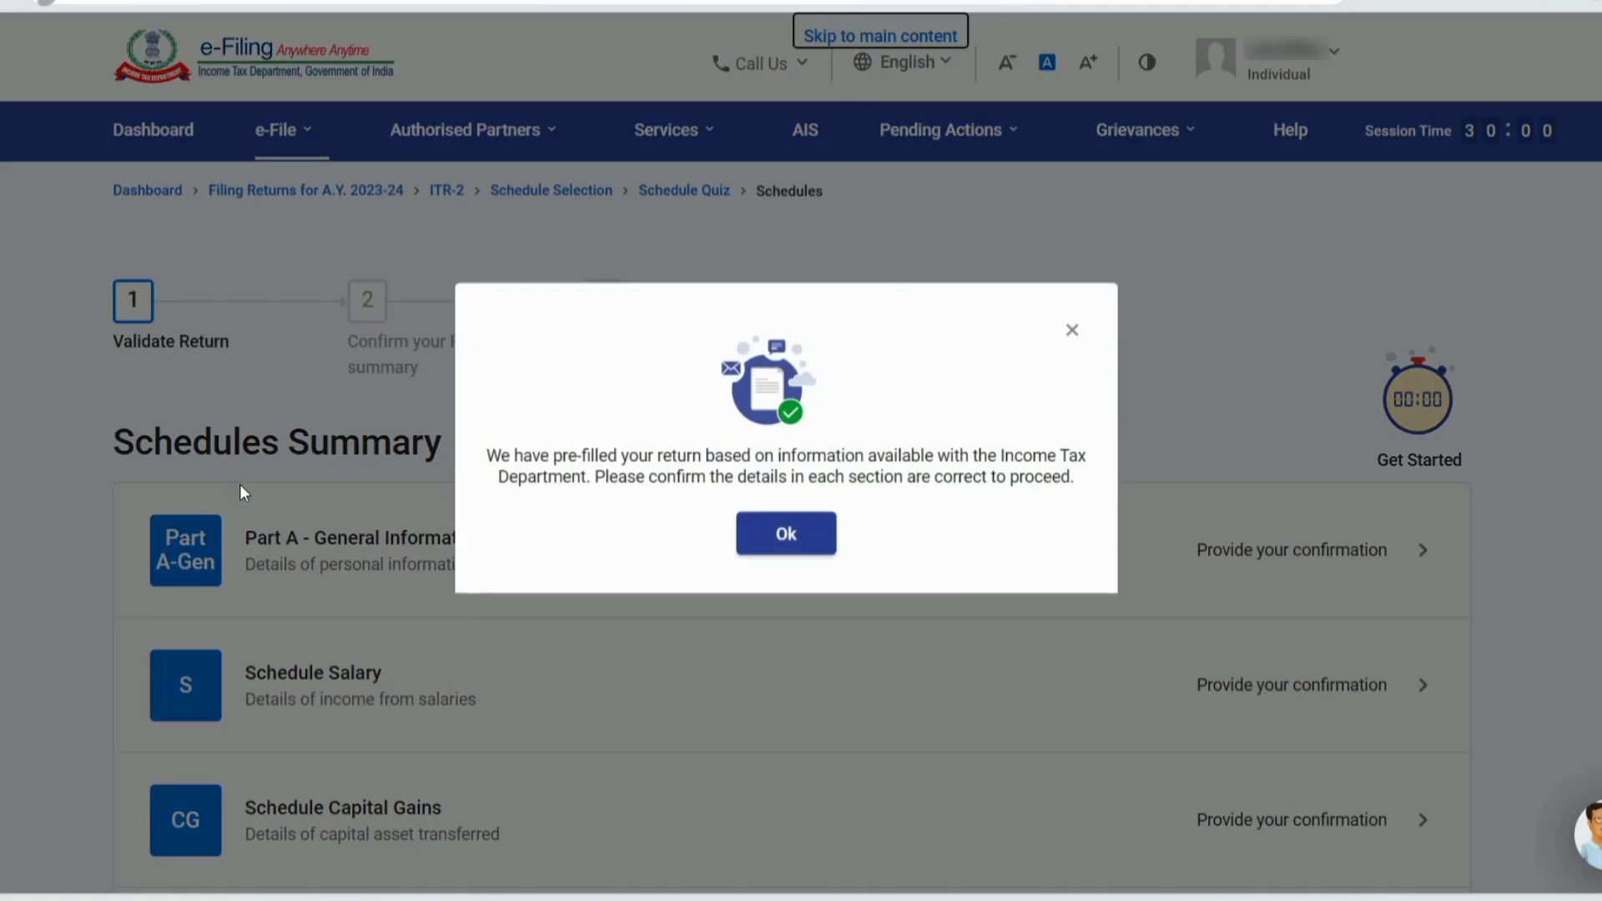
left_click(785, 534)
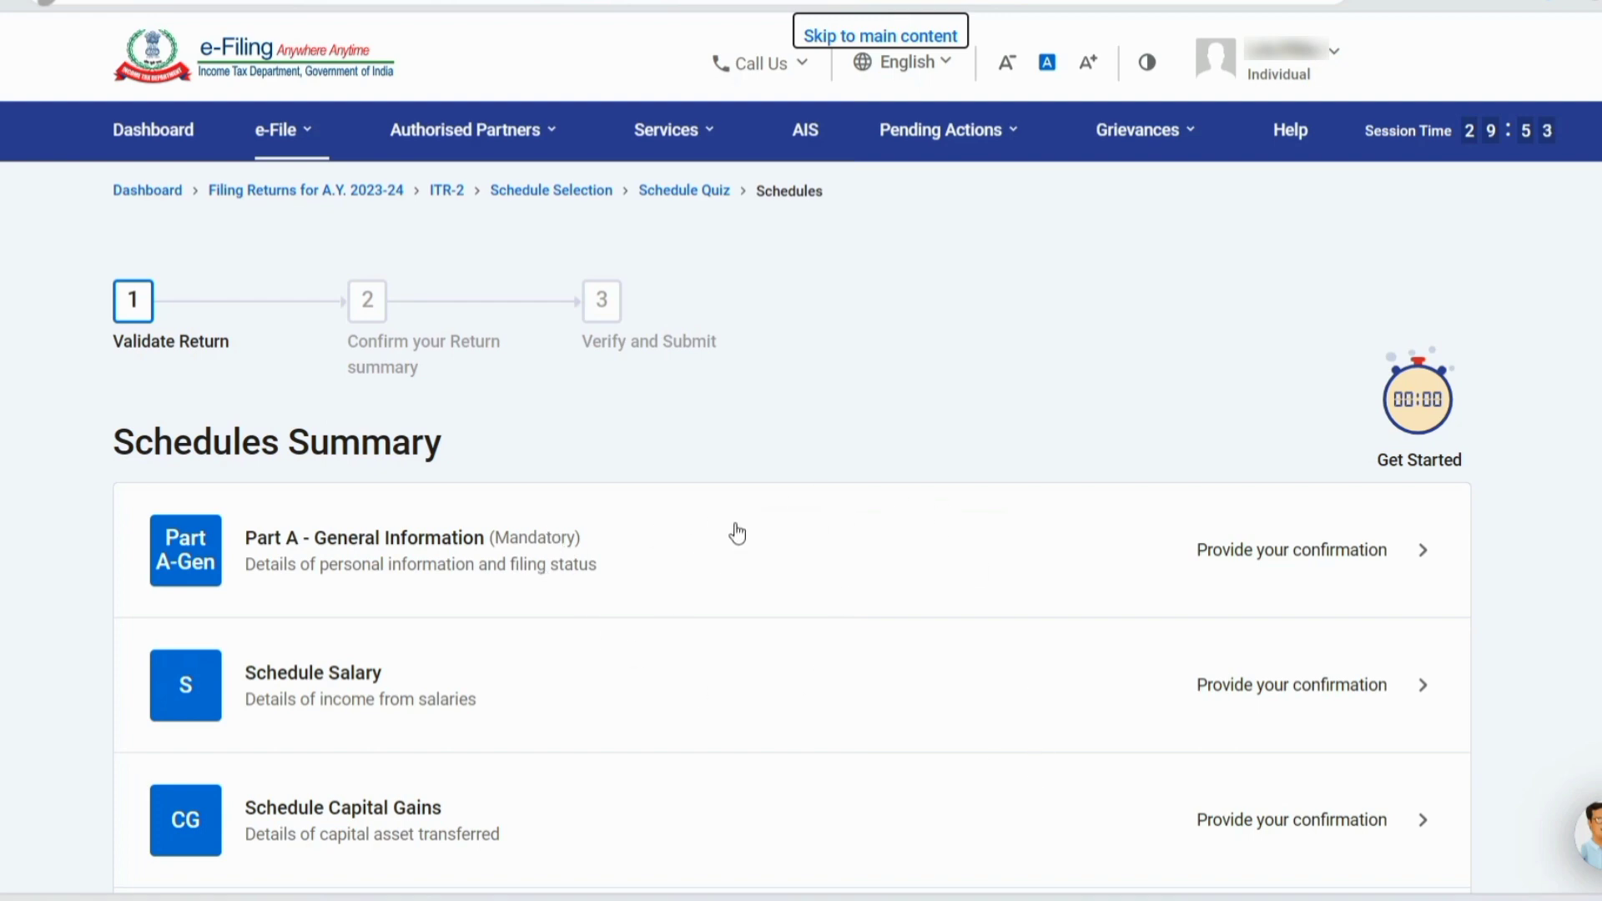
scroll(736, 532, "down", 7)
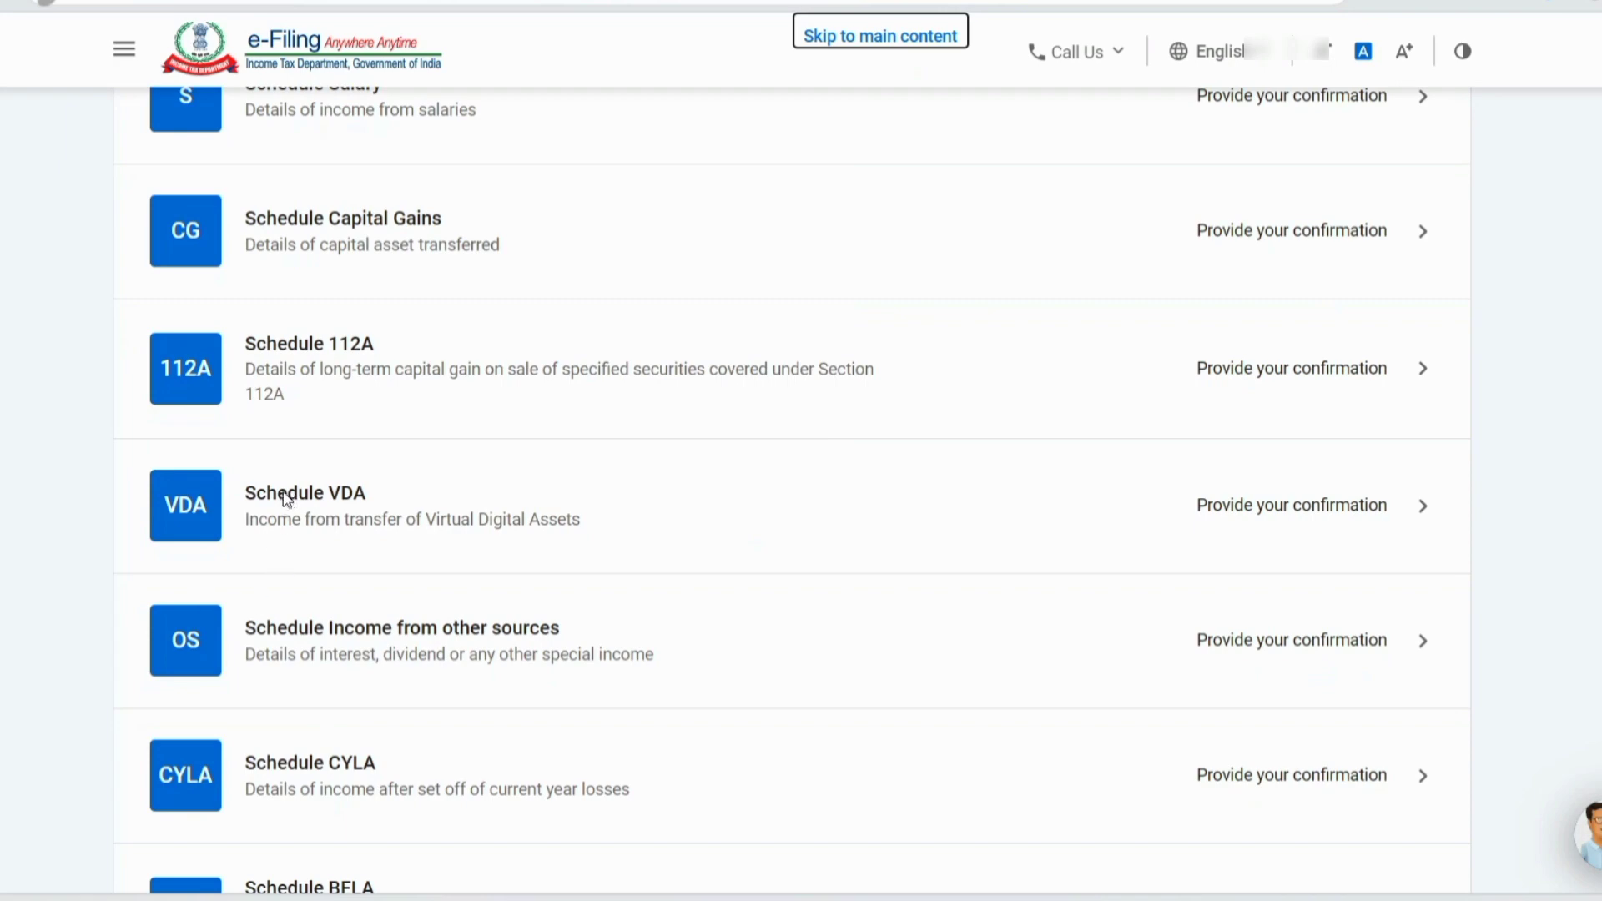
left_click(647, 497)
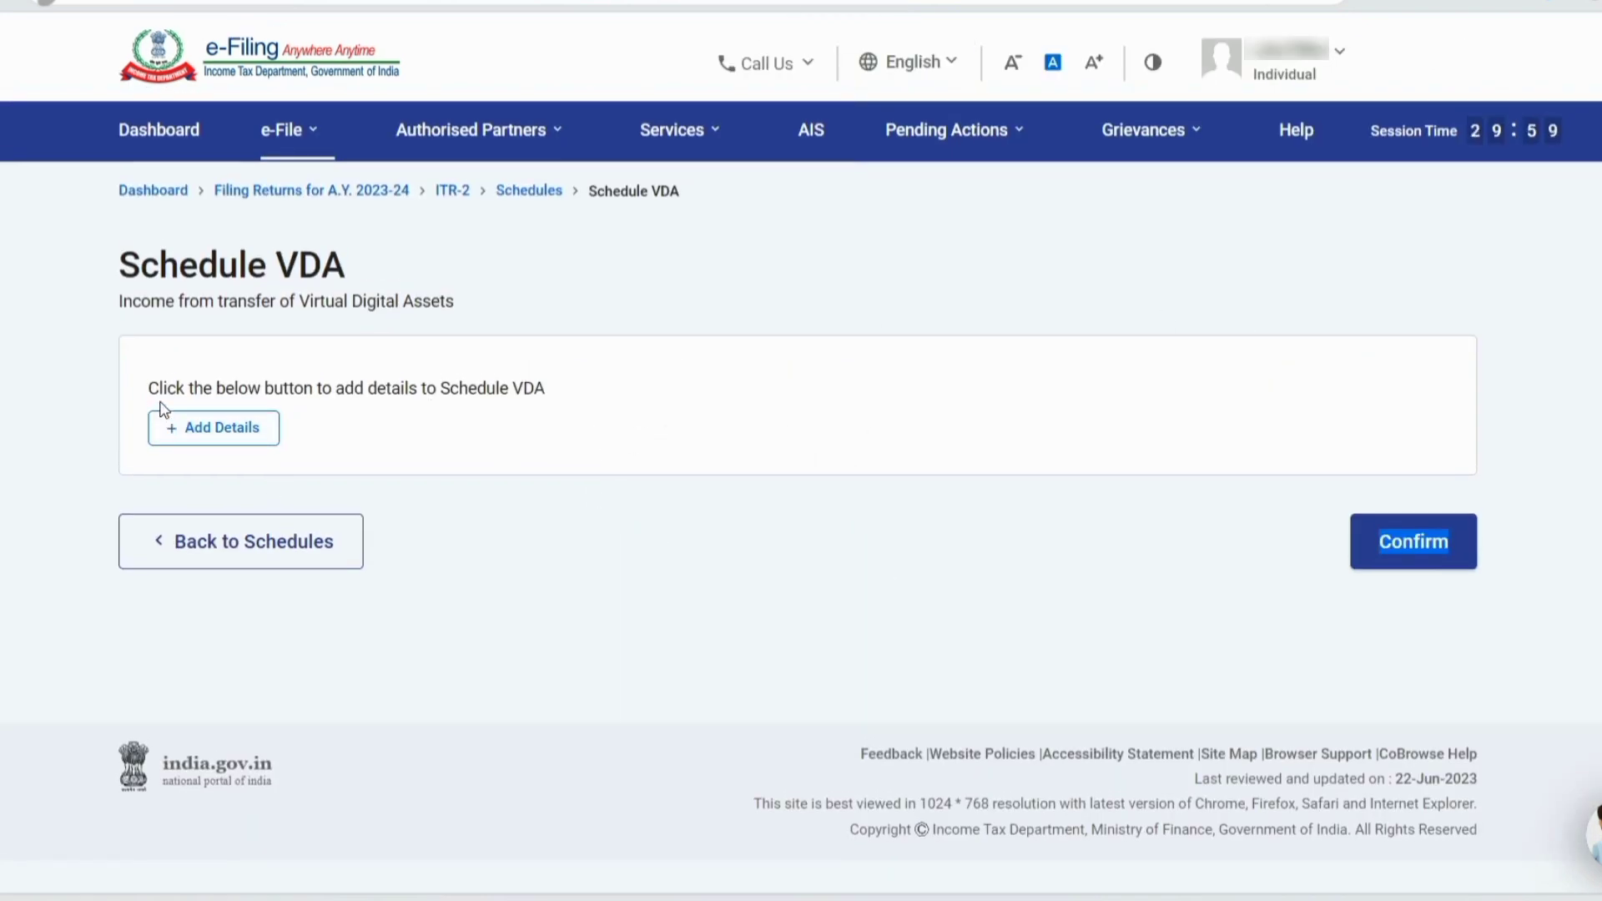
left_click(185, 426)
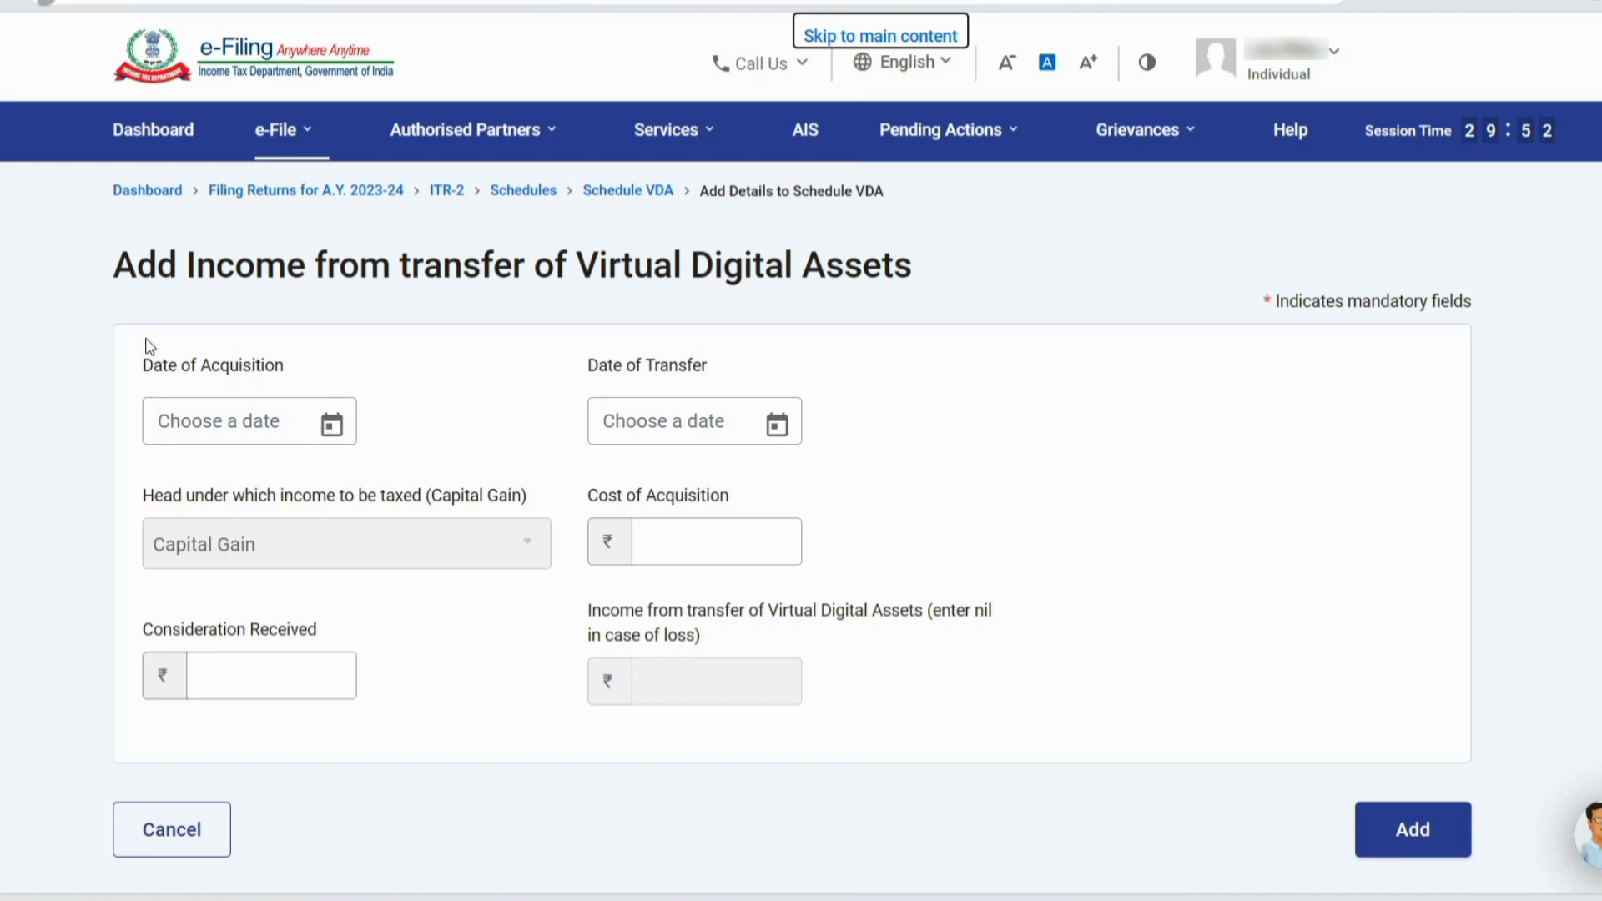
Step: Set the virtual digital asset's date of acquisition to 02-Jan-2023 and date of transfer to 09-Mar-2023
left_click(332, 426)
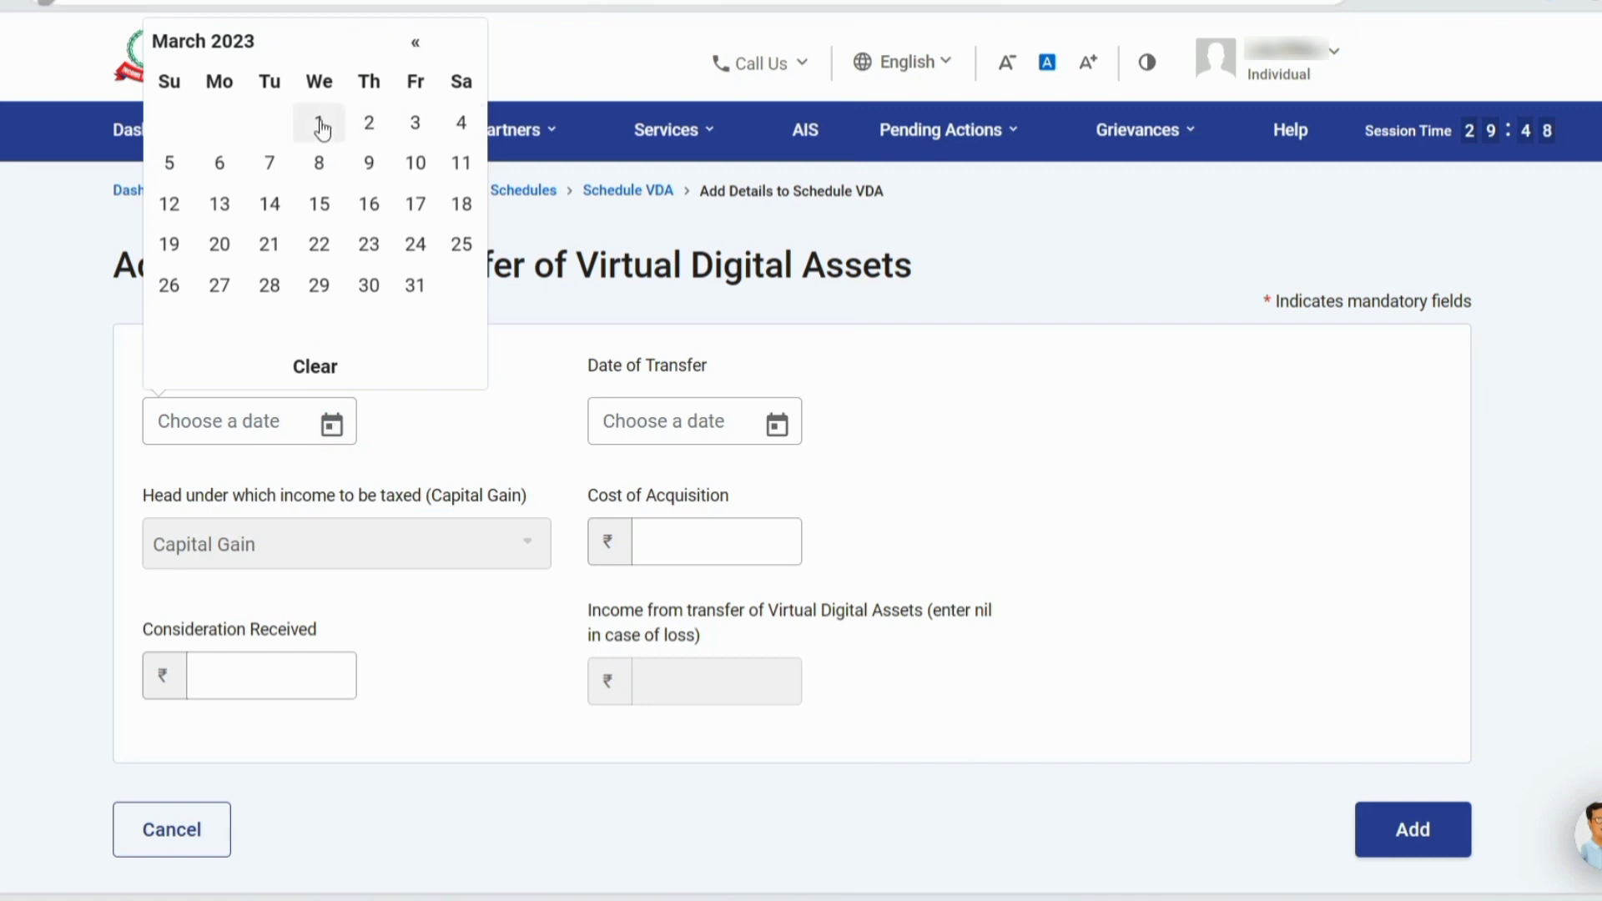
left_click(415, 42)
left_click(414, 43)
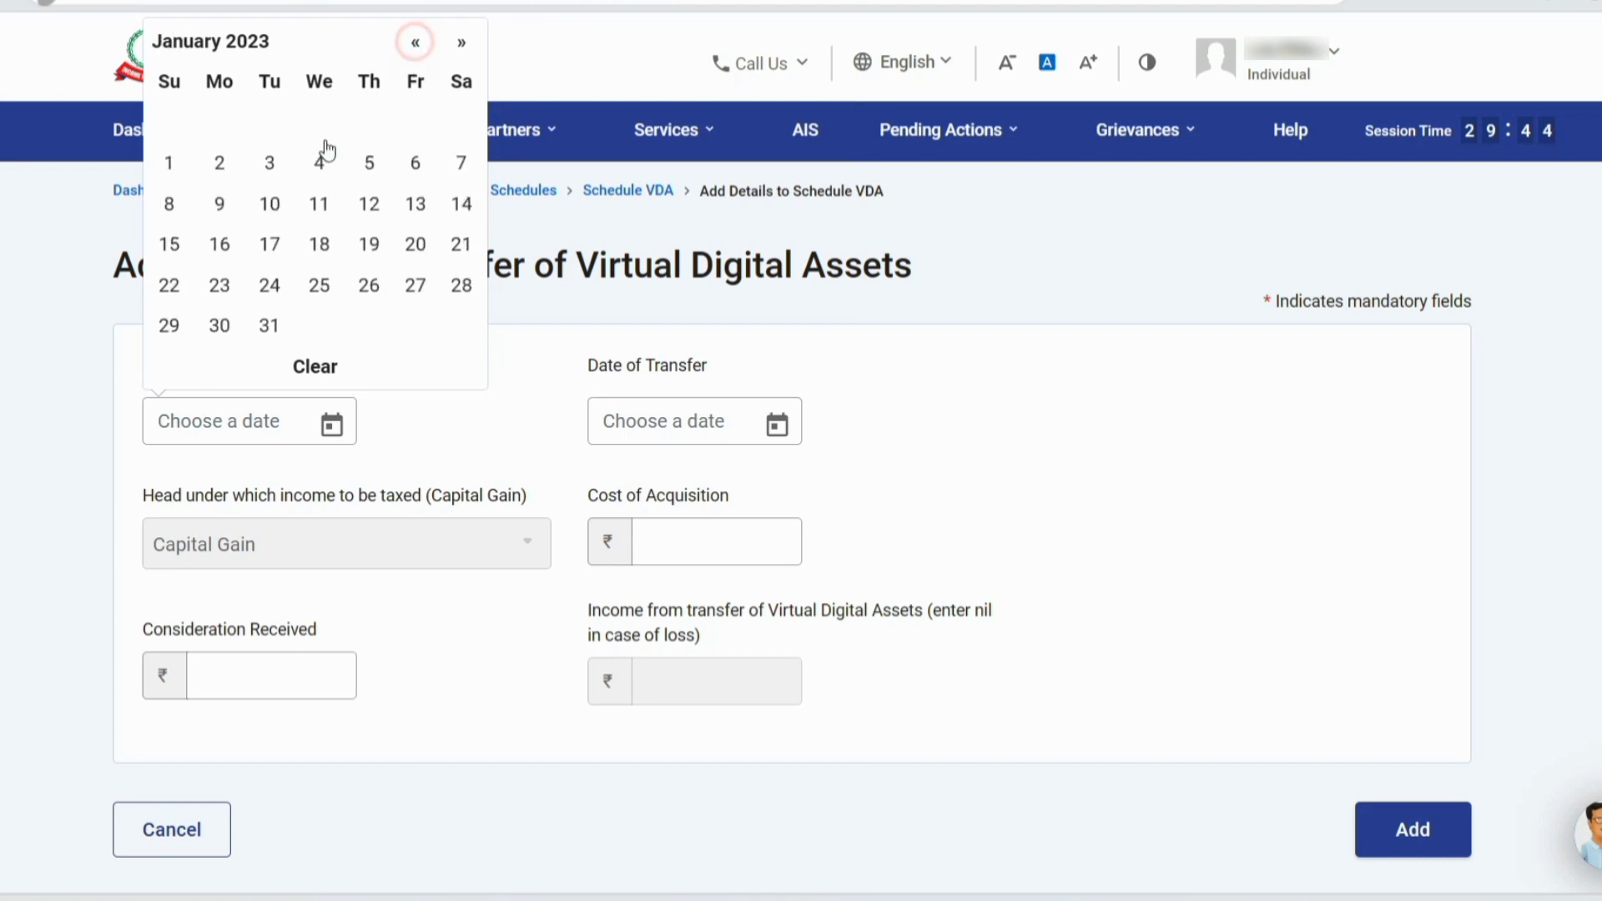
left_click(219, 163)
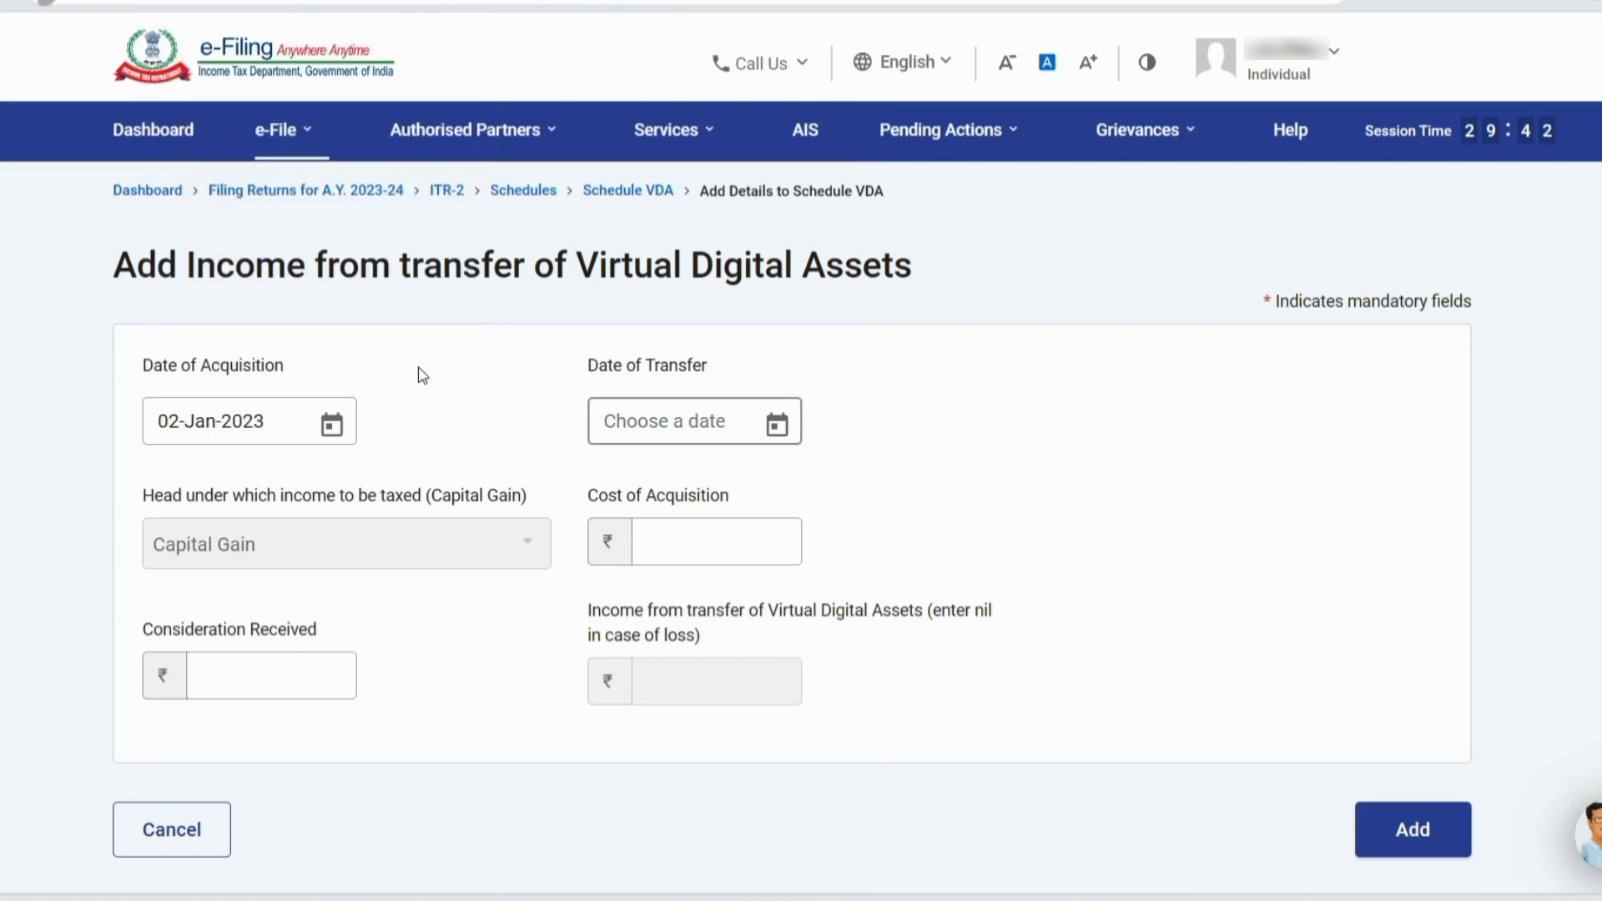
left_click(777, 425)
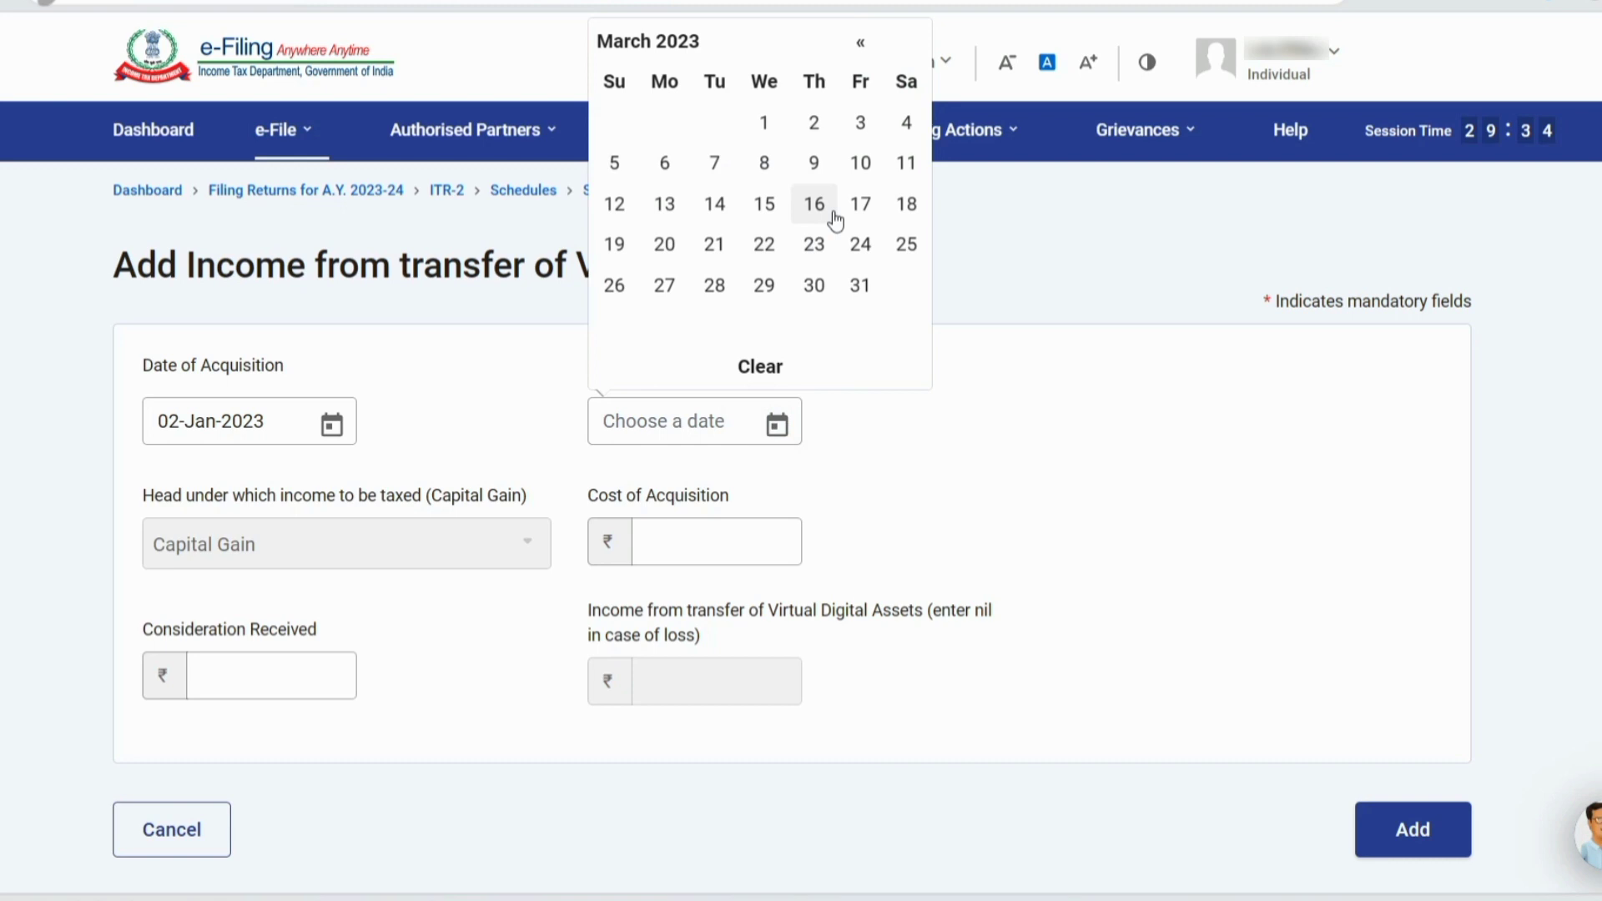
left_click(826, 167)
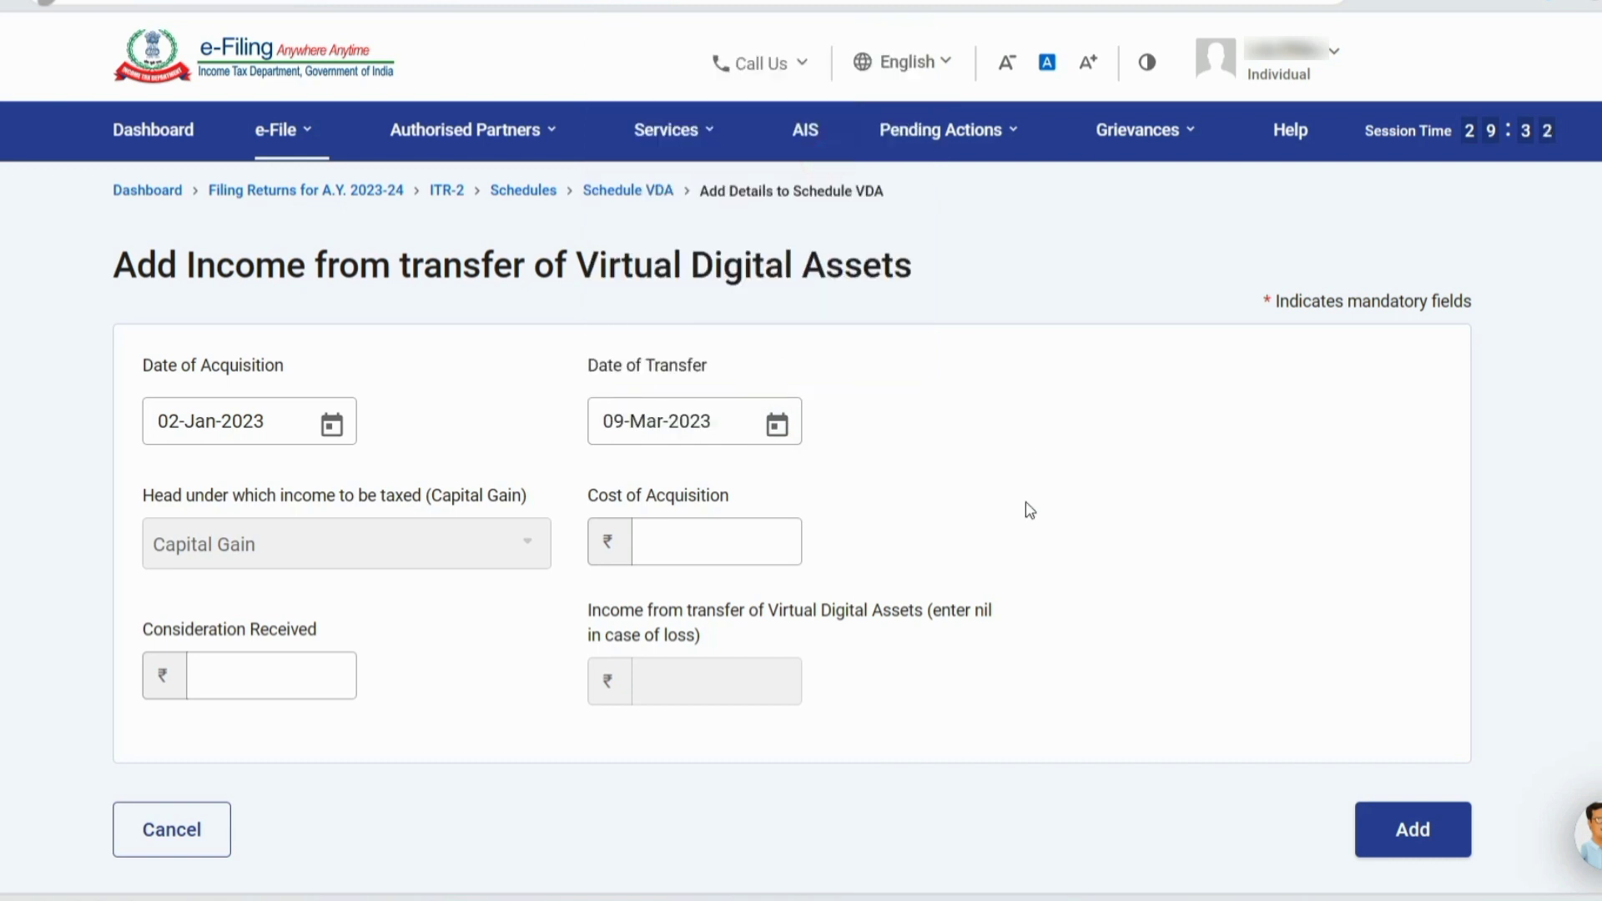
Step: Enter 1,00,000 as the cost of acquisition of the virtual digital asset
left_click(664, 528)
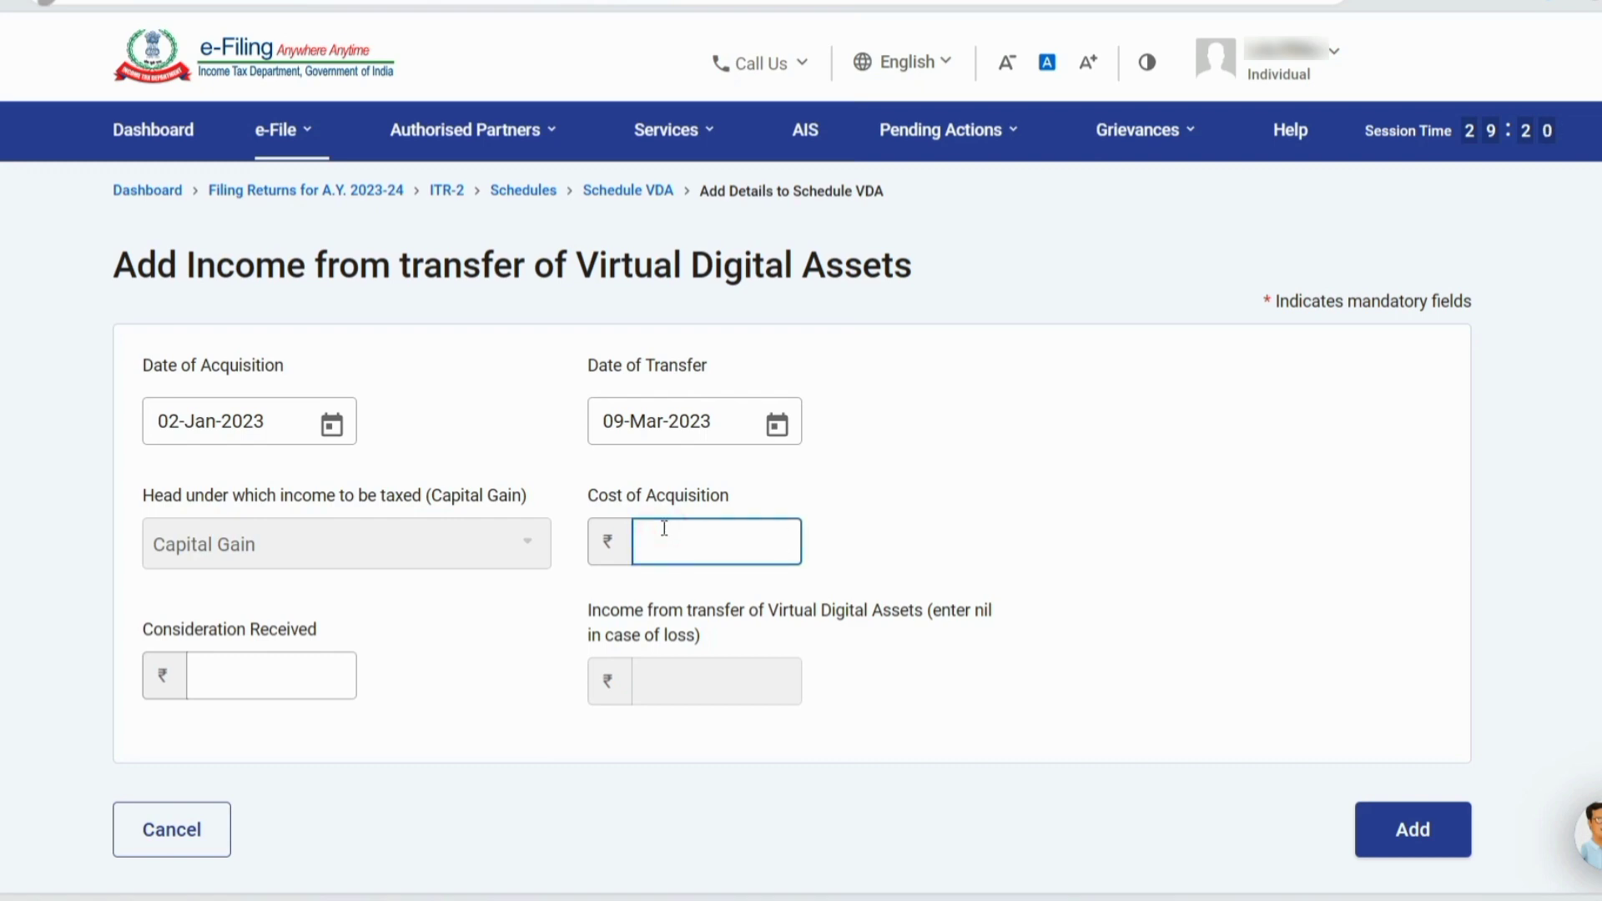
type("1,00,00")
type("00000")
left_click(978, 581)
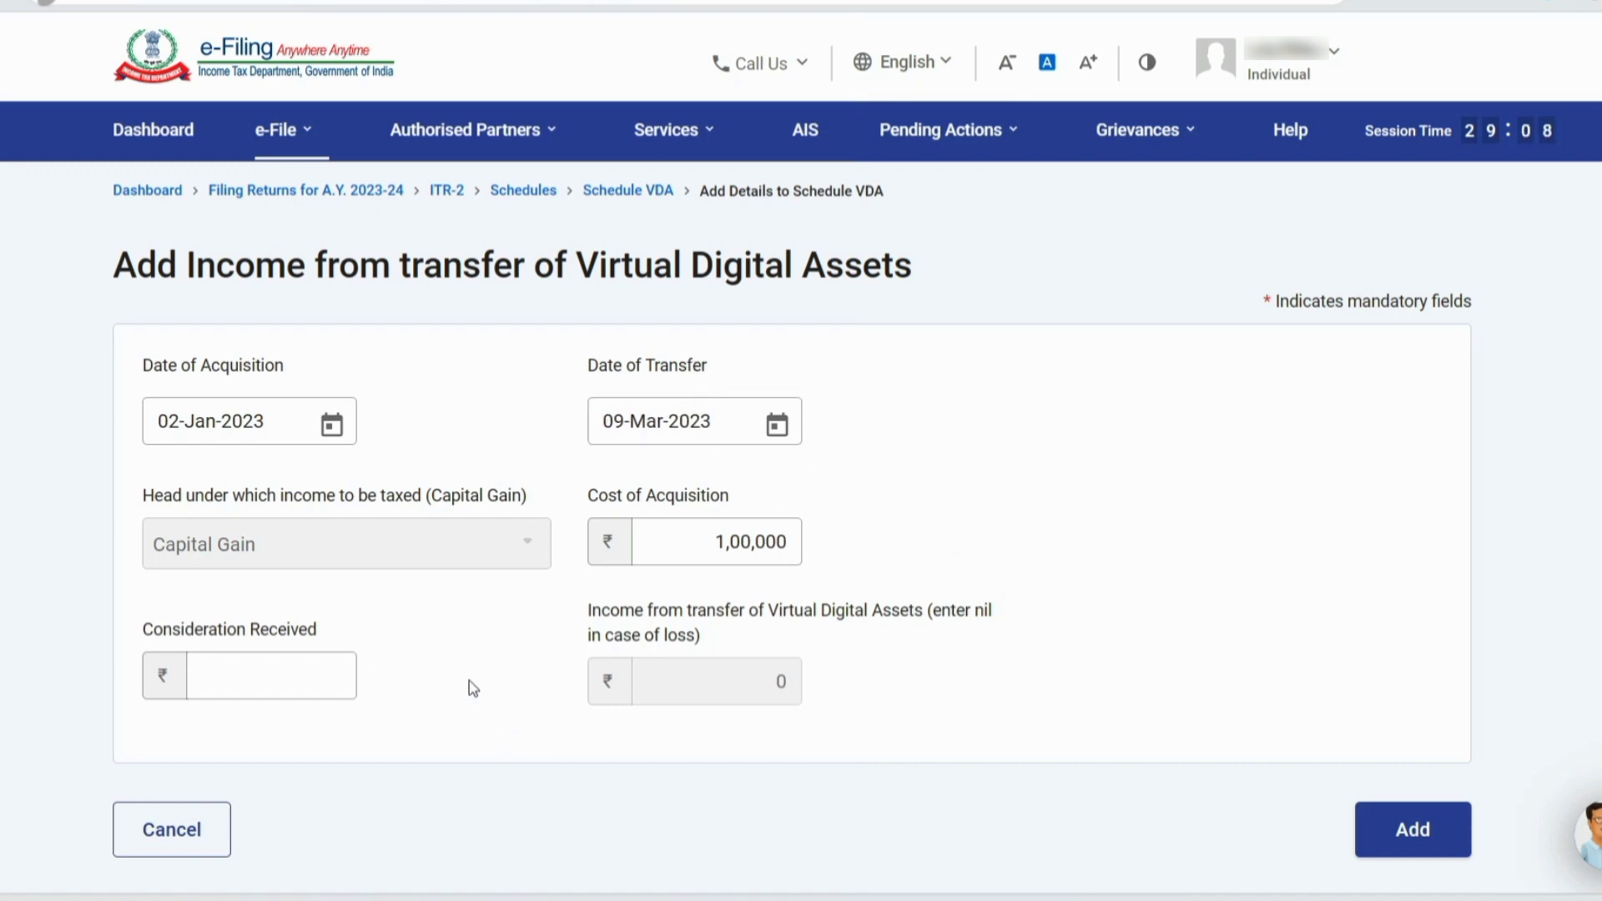
Step: Enter 5,00,000 as the consideration received for the virtual digital asset
left_click(261, 676)
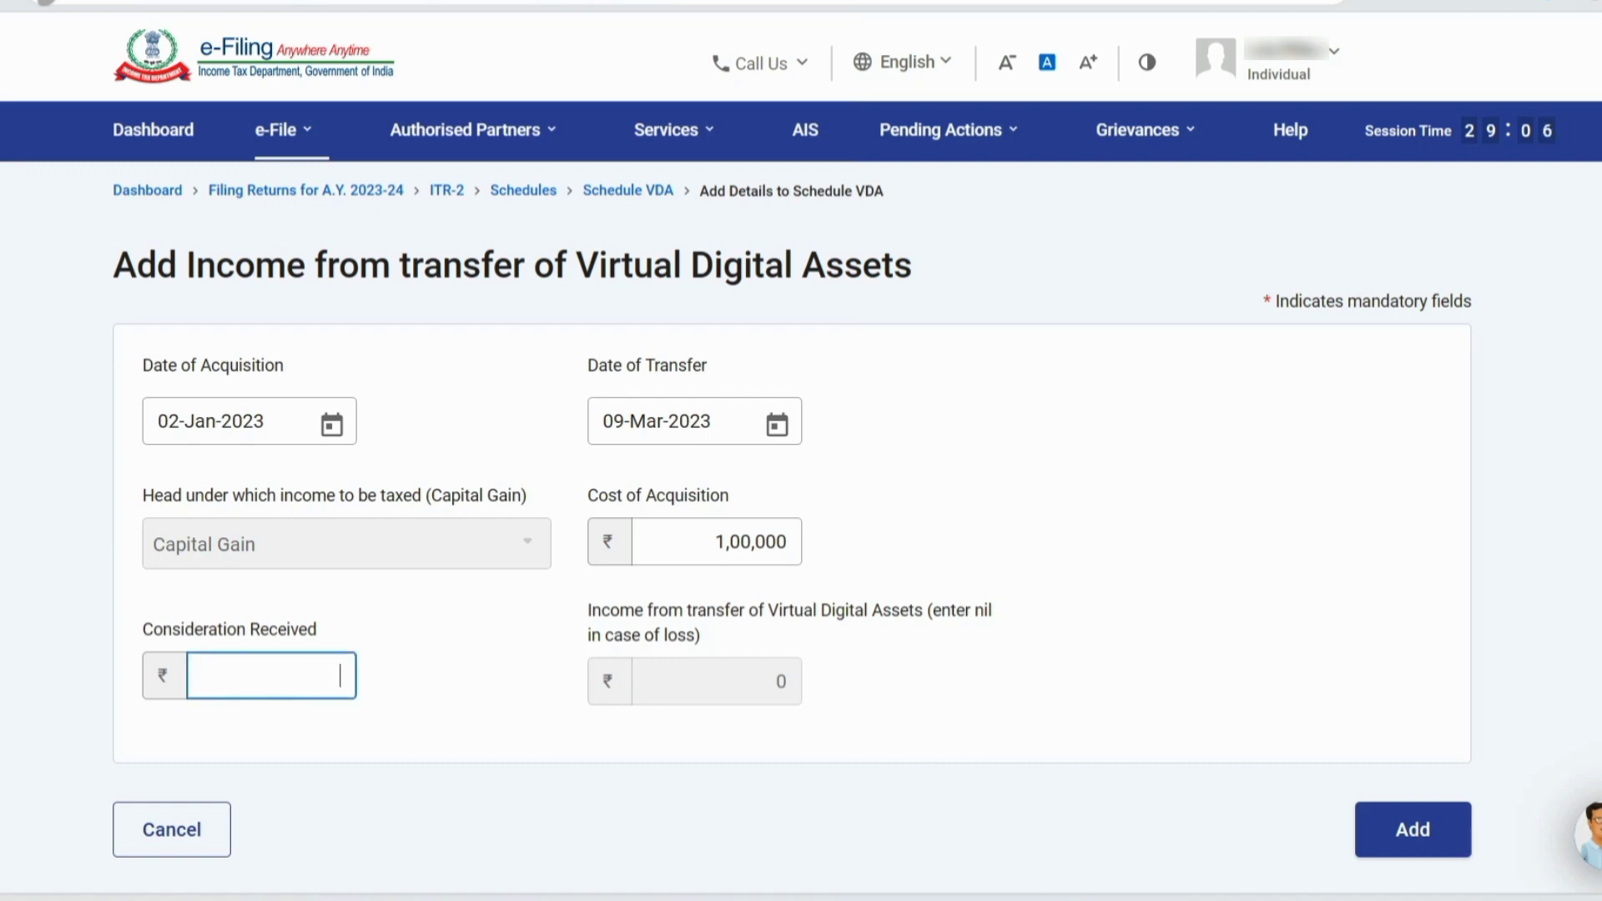
mouse_move(1290, 899)
type("500000")
left_click(443, 694)
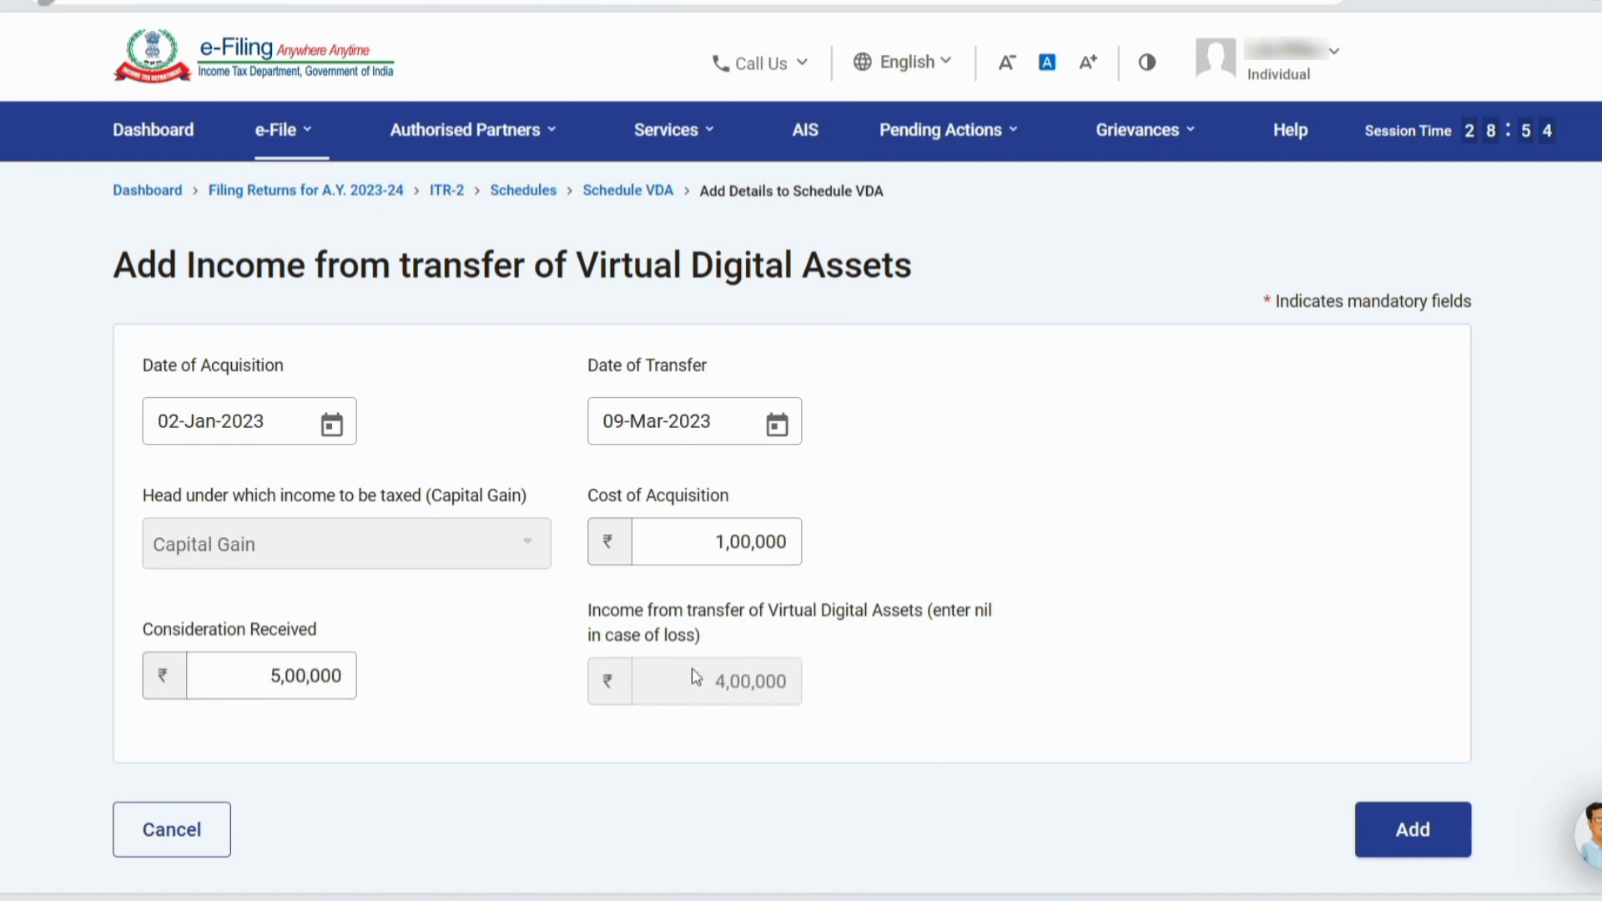
Step: Change the consideration received to 2,00,000
left_click(283, 673)
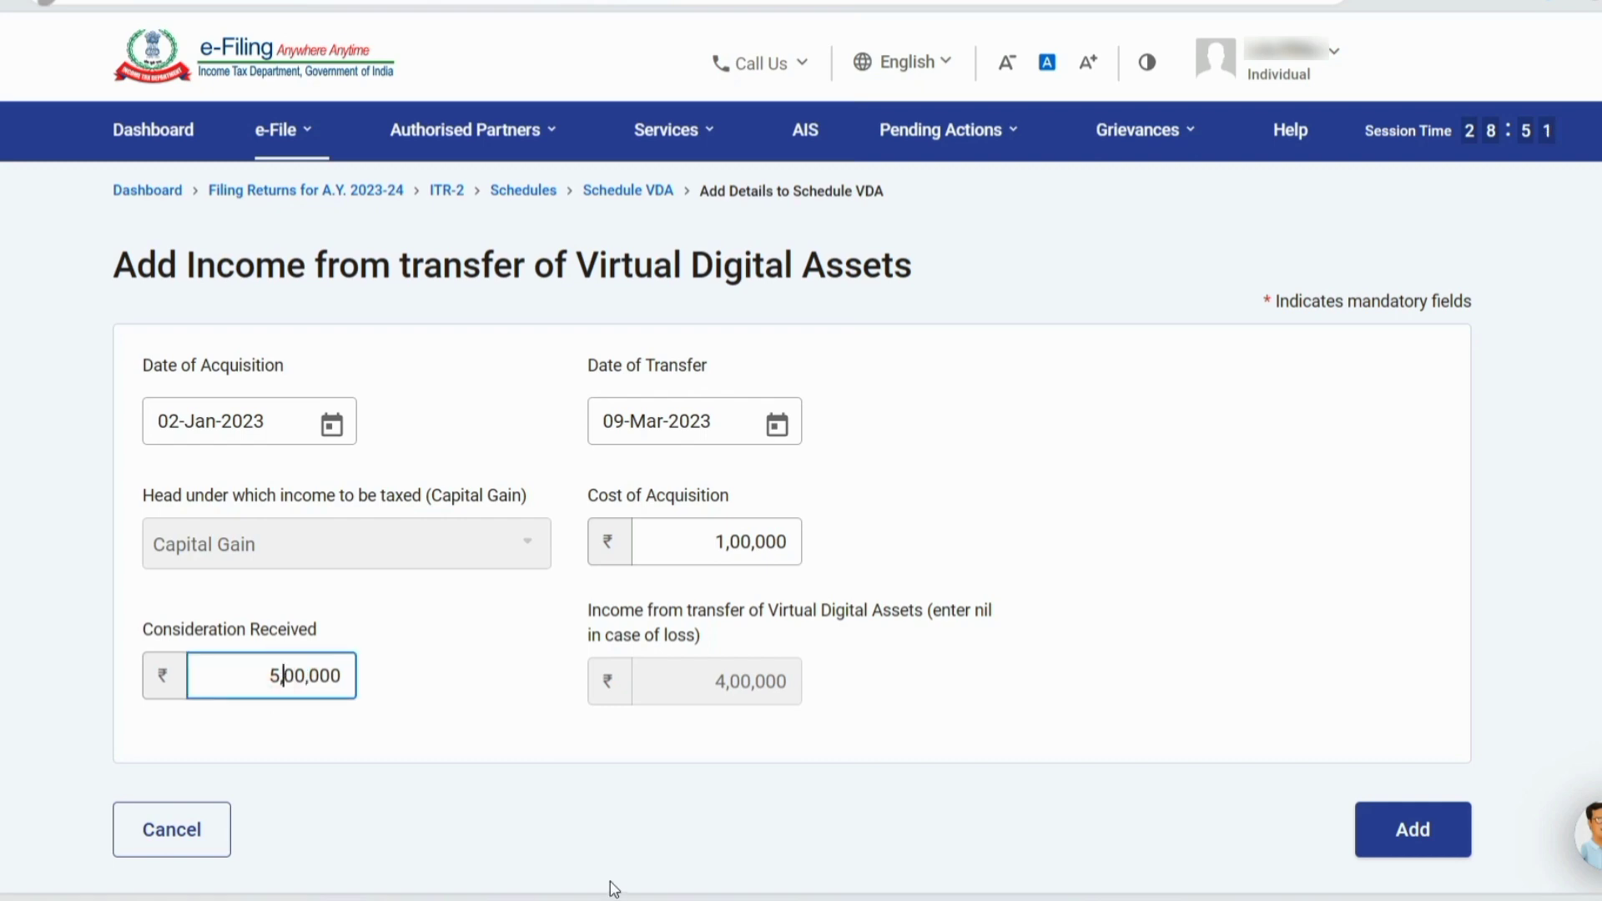
key("BackSpace")
left_click(457, 655)
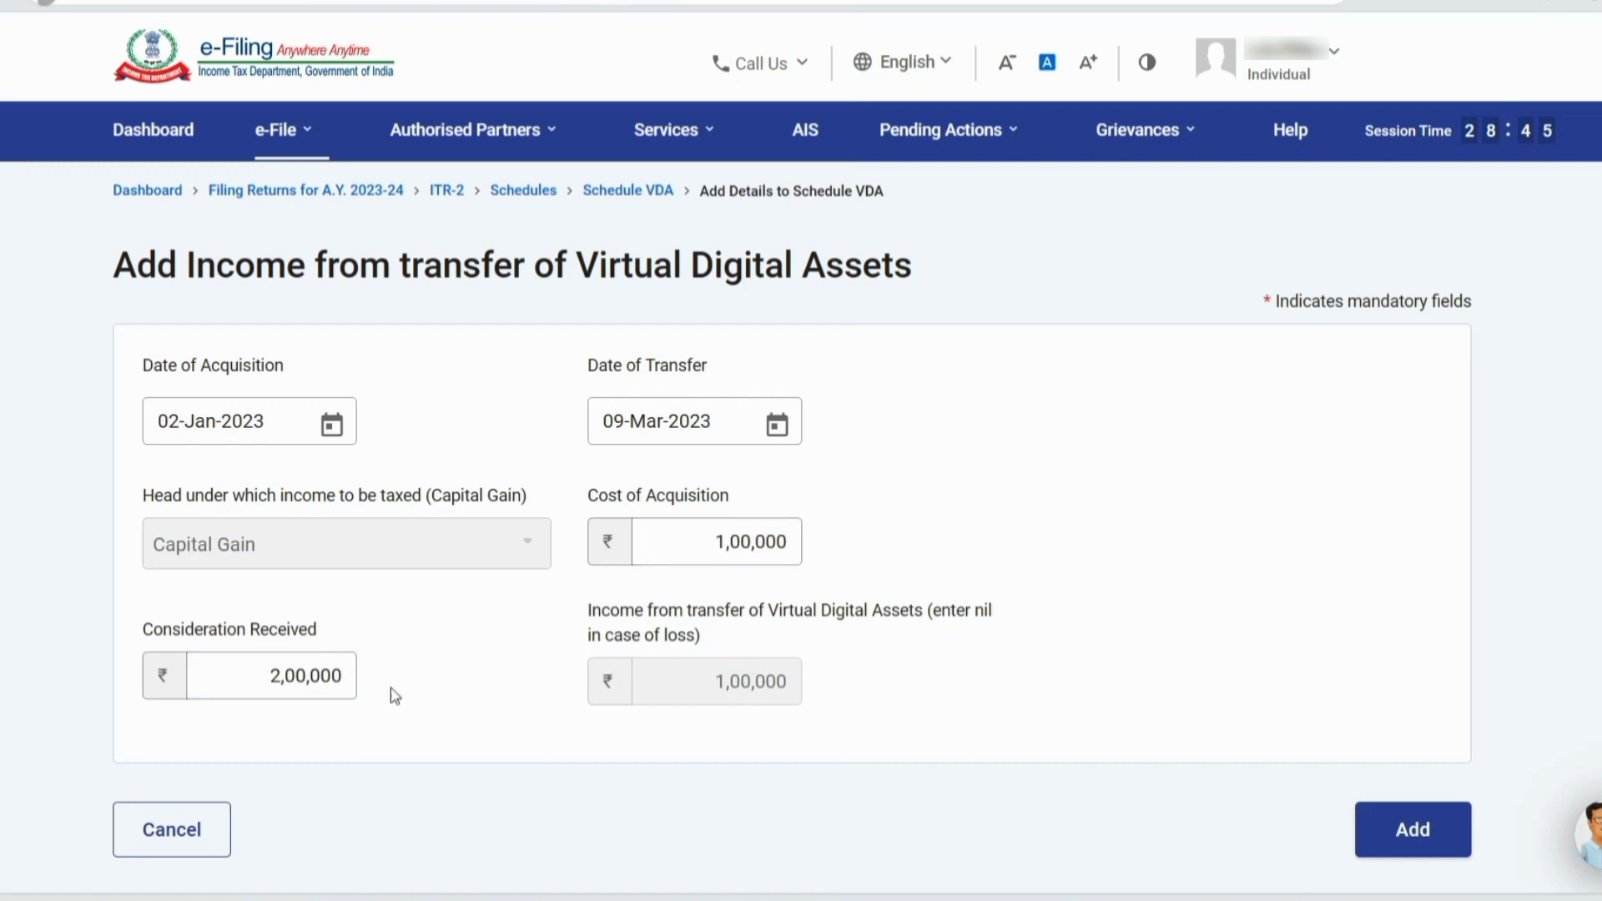
Step: Change the consideration received for the virtual digital asset to 90,000
left_click(309, 674)
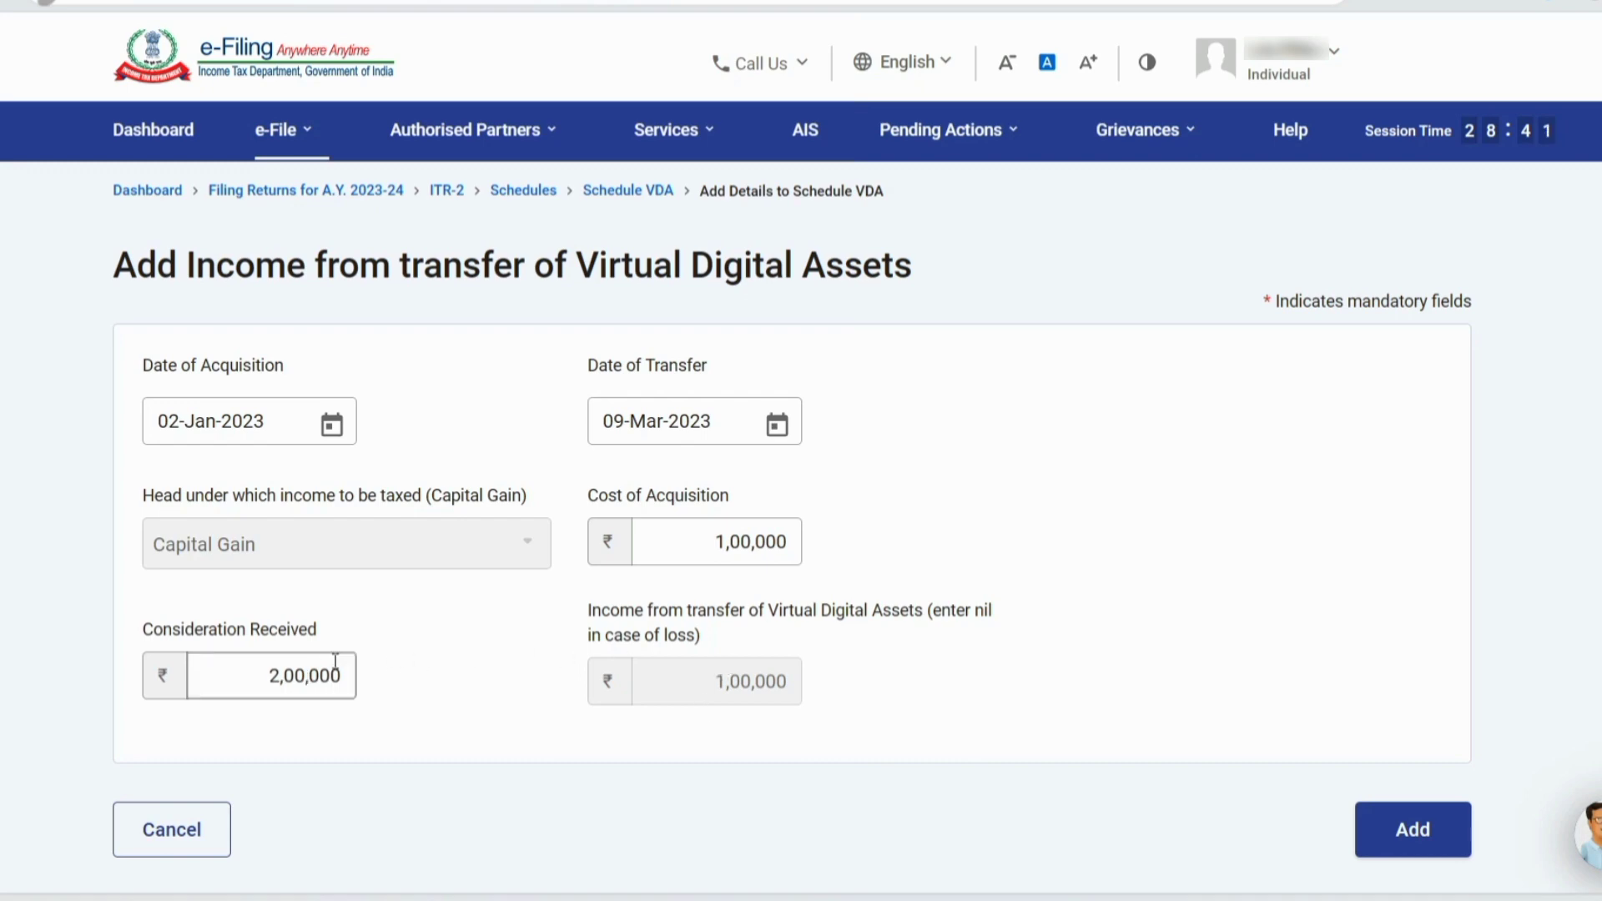
left_click(294, 677)
key("BackSpace")
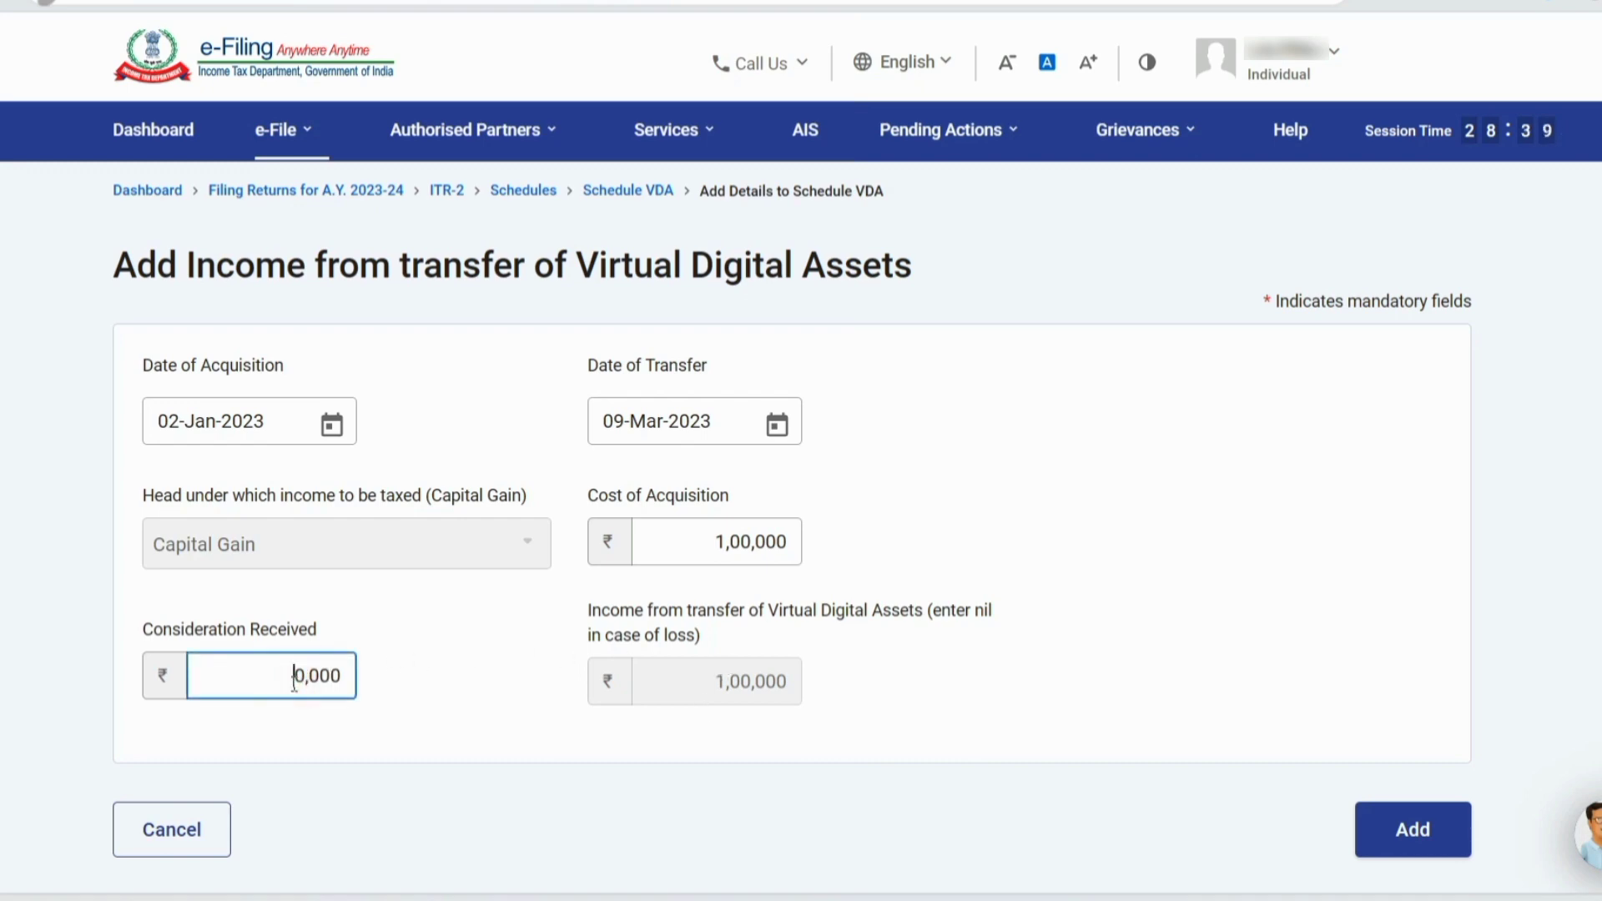
type("9")
left_click(759, 542)
left_click(622, 730)
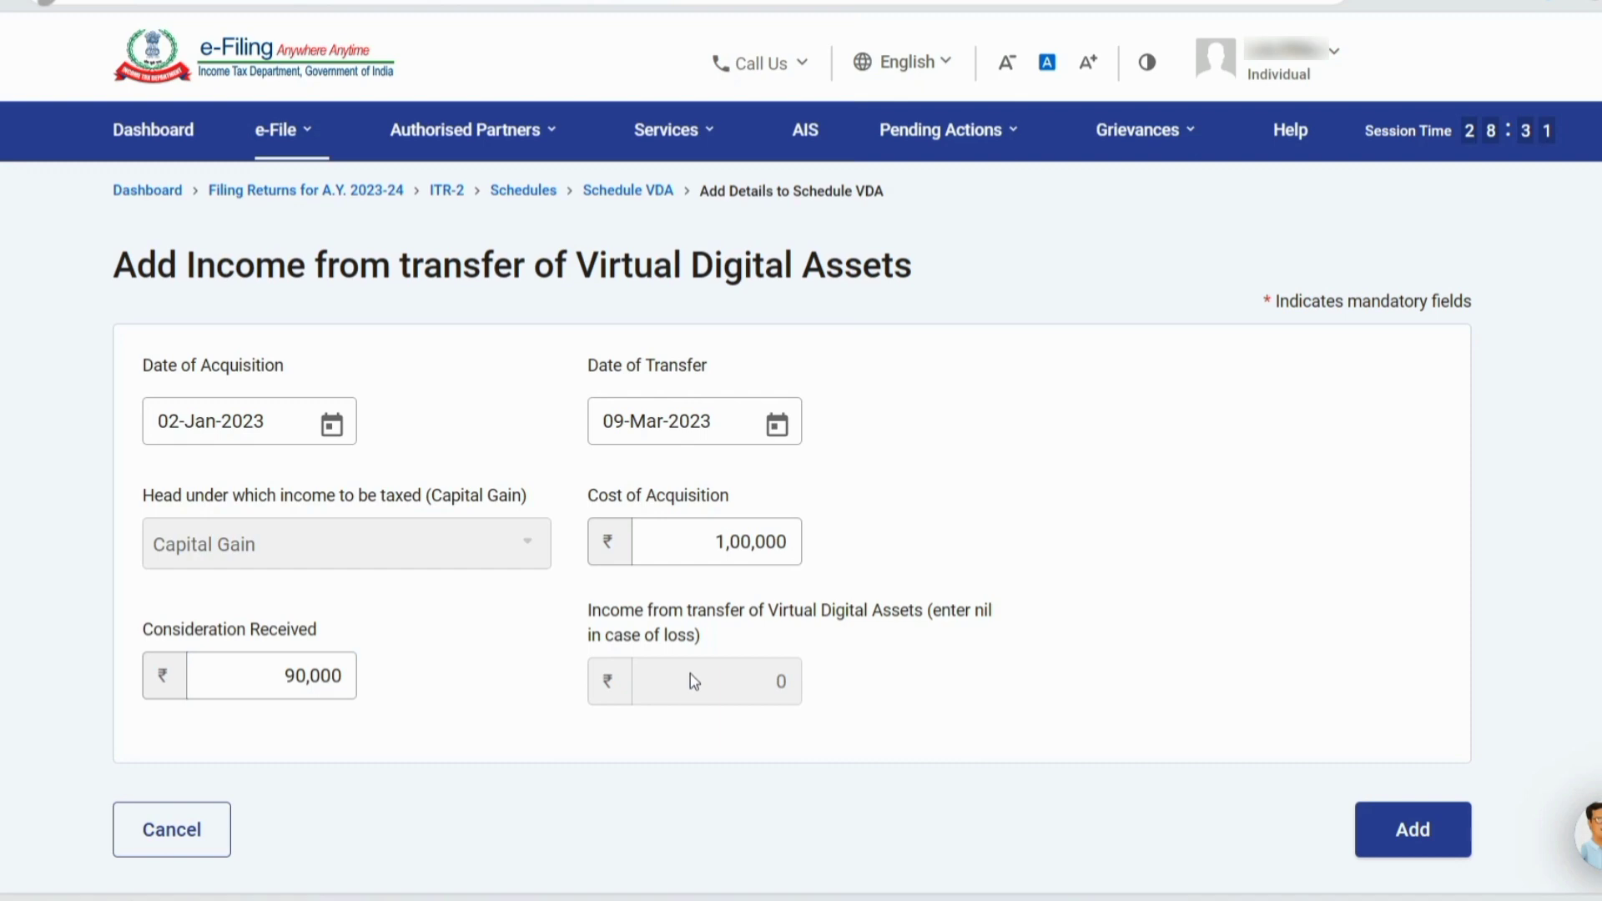
Step: Set the consideration received to 2,00,000 and add the virtual digital asset entry to Schedule VDA
left_click(277, 670)
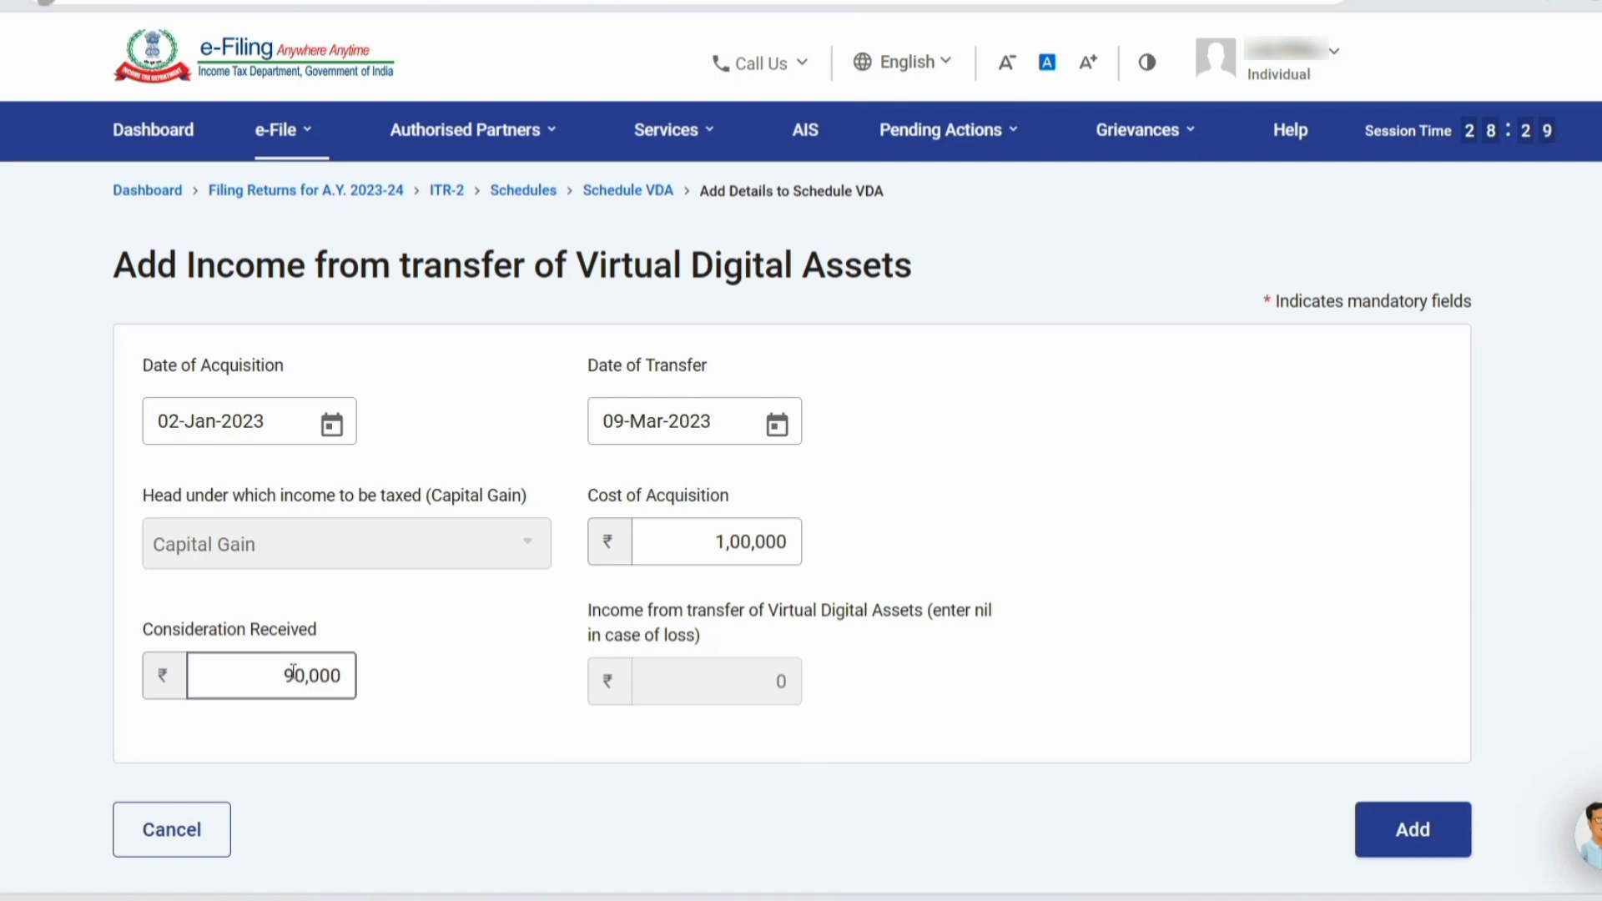
left_click(294, 671)
key("BackSpace")
type("20")
left_click(843, 715)
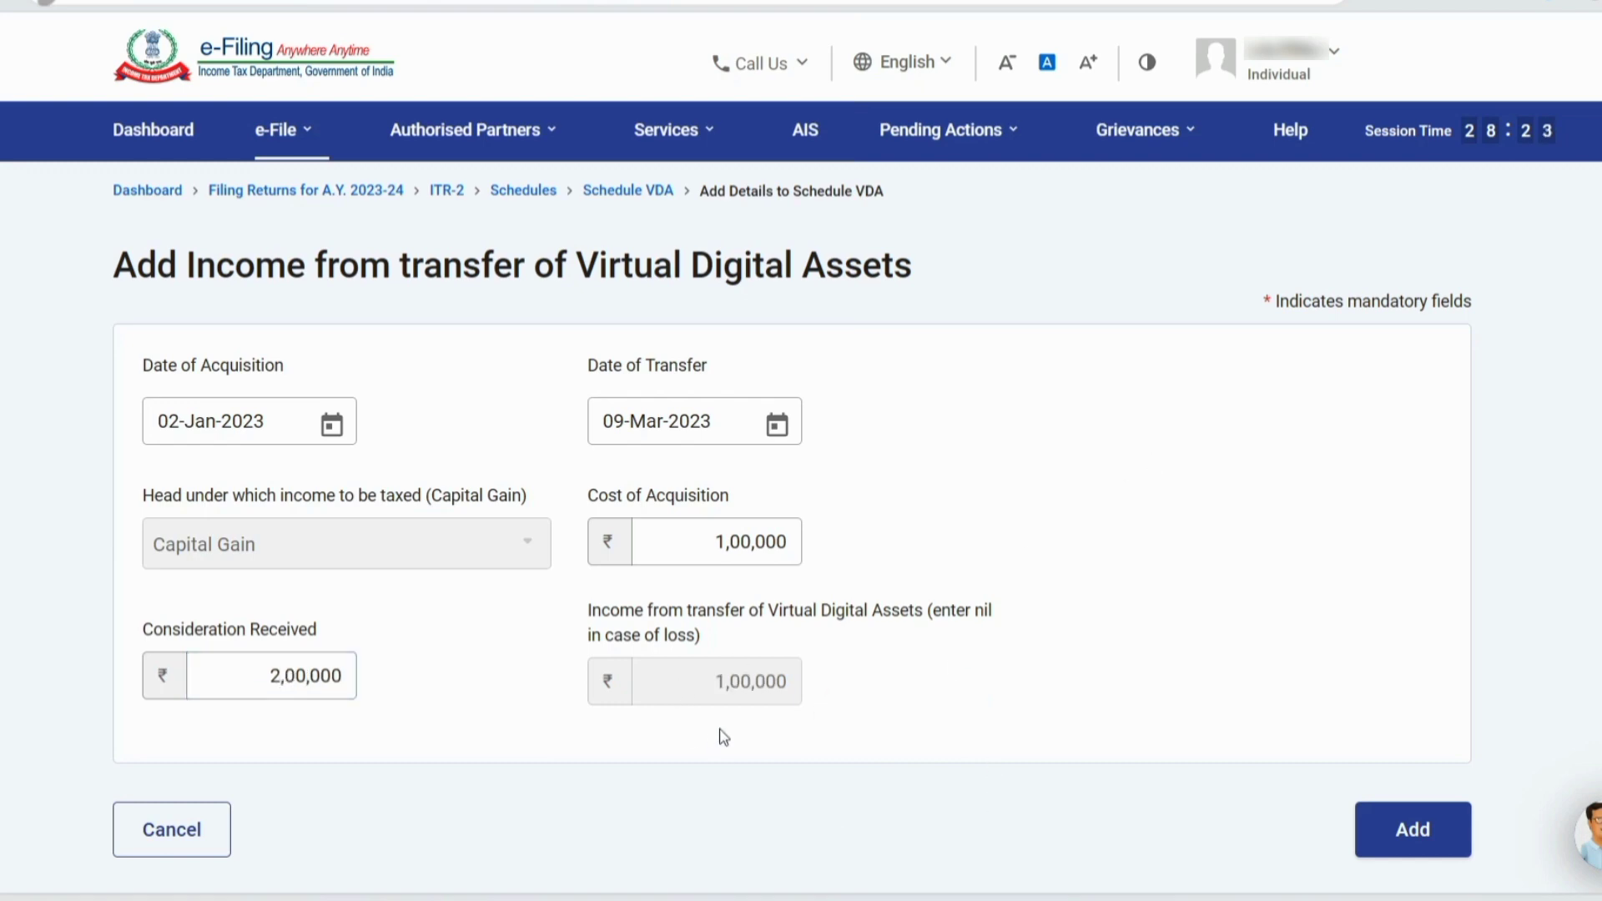
left_click(241, 554)
left_click(243, 552)
left_click(1437, 829)
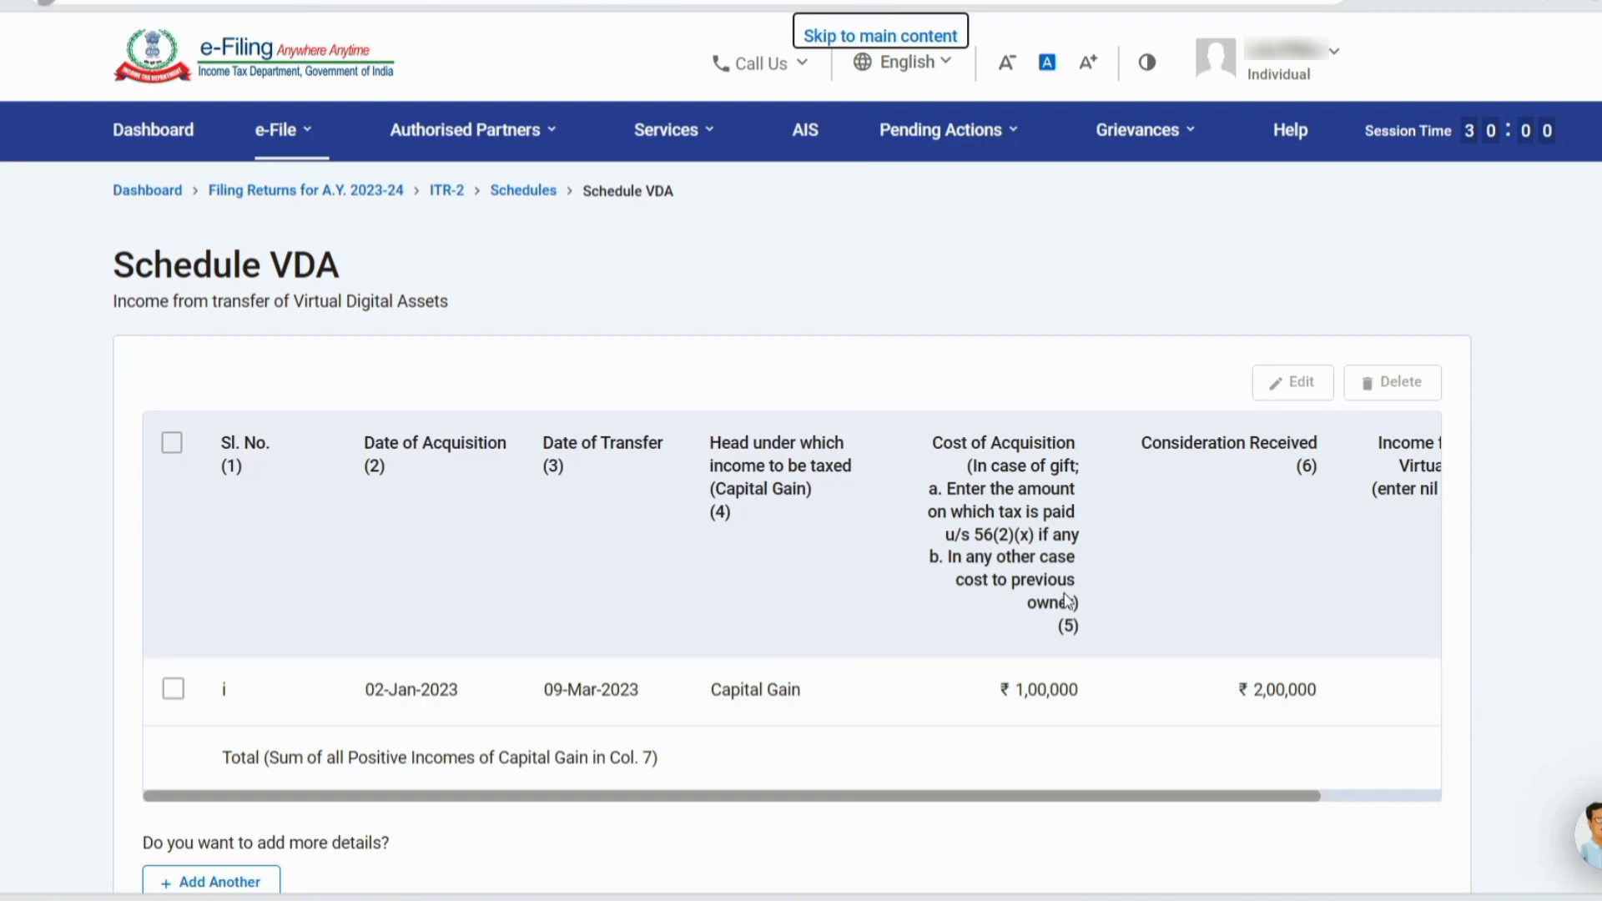
scroll(947, 654, "down", 5)
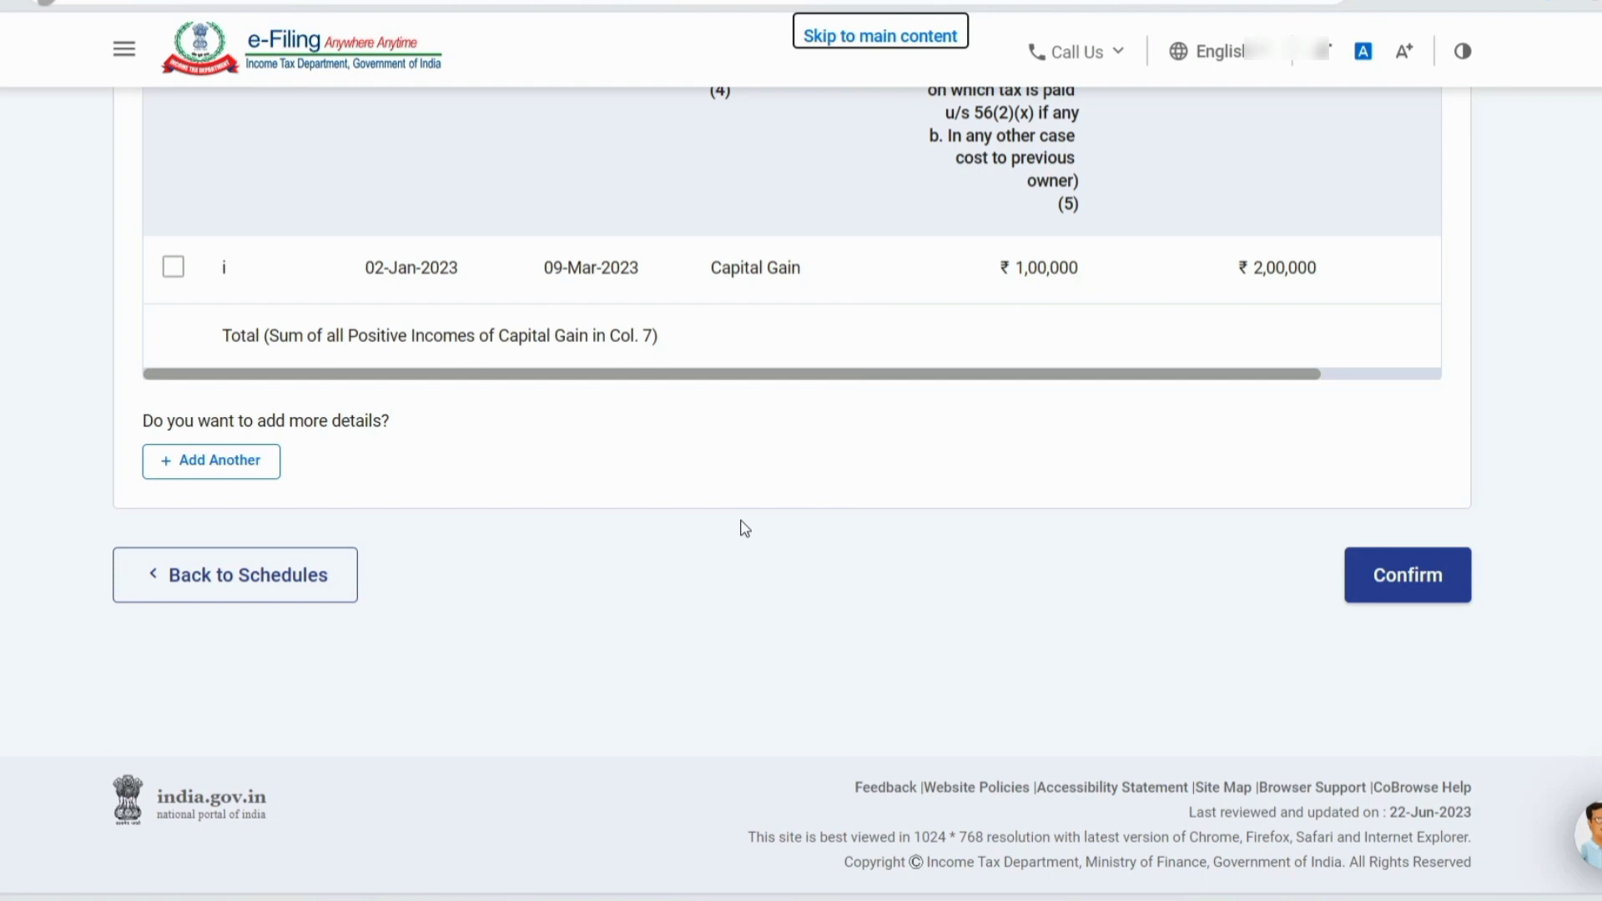
left_click(211, 467)
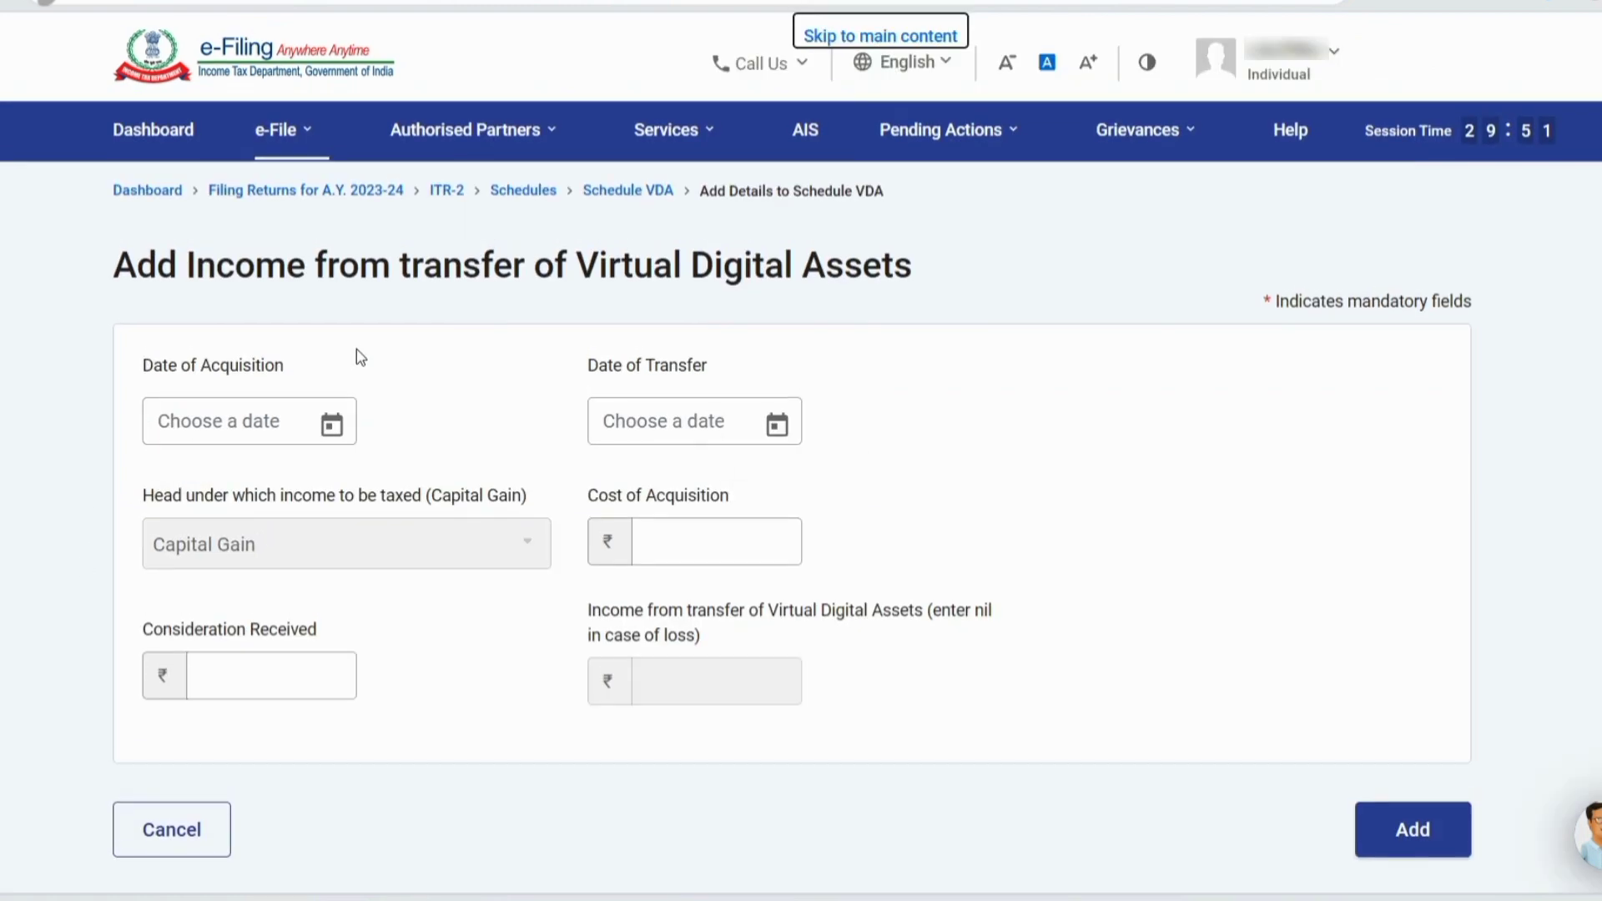
left_click(153, 841)
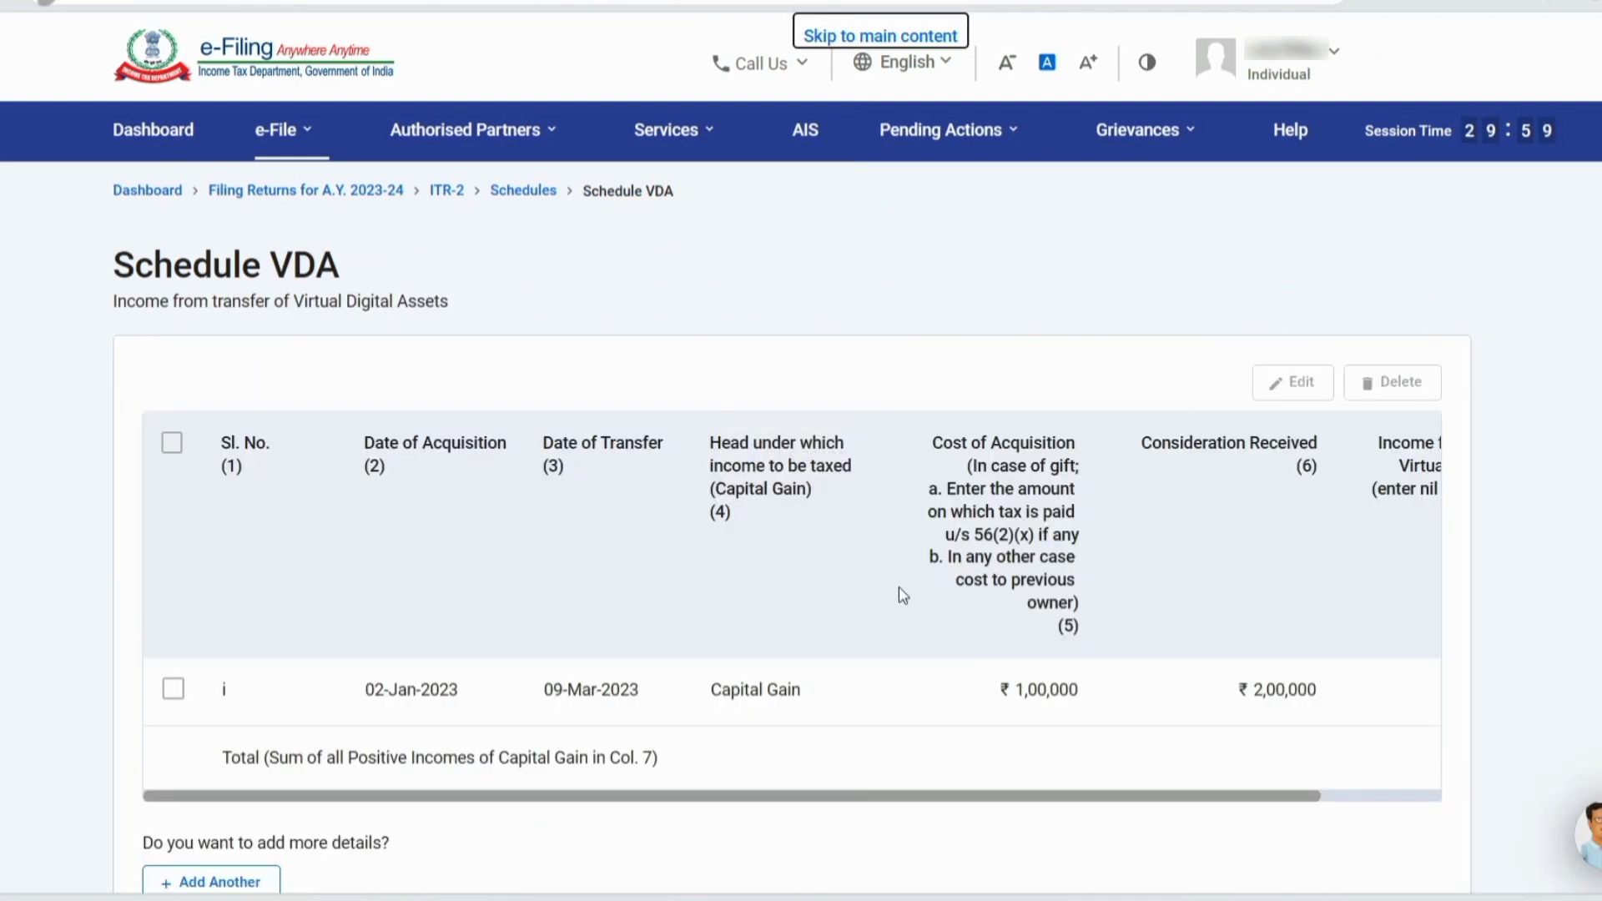
Step: Confirm Schedule VDA and open the Part B - TTI tax computation from the schedules summary
scroll(903, 595, "down", 4)
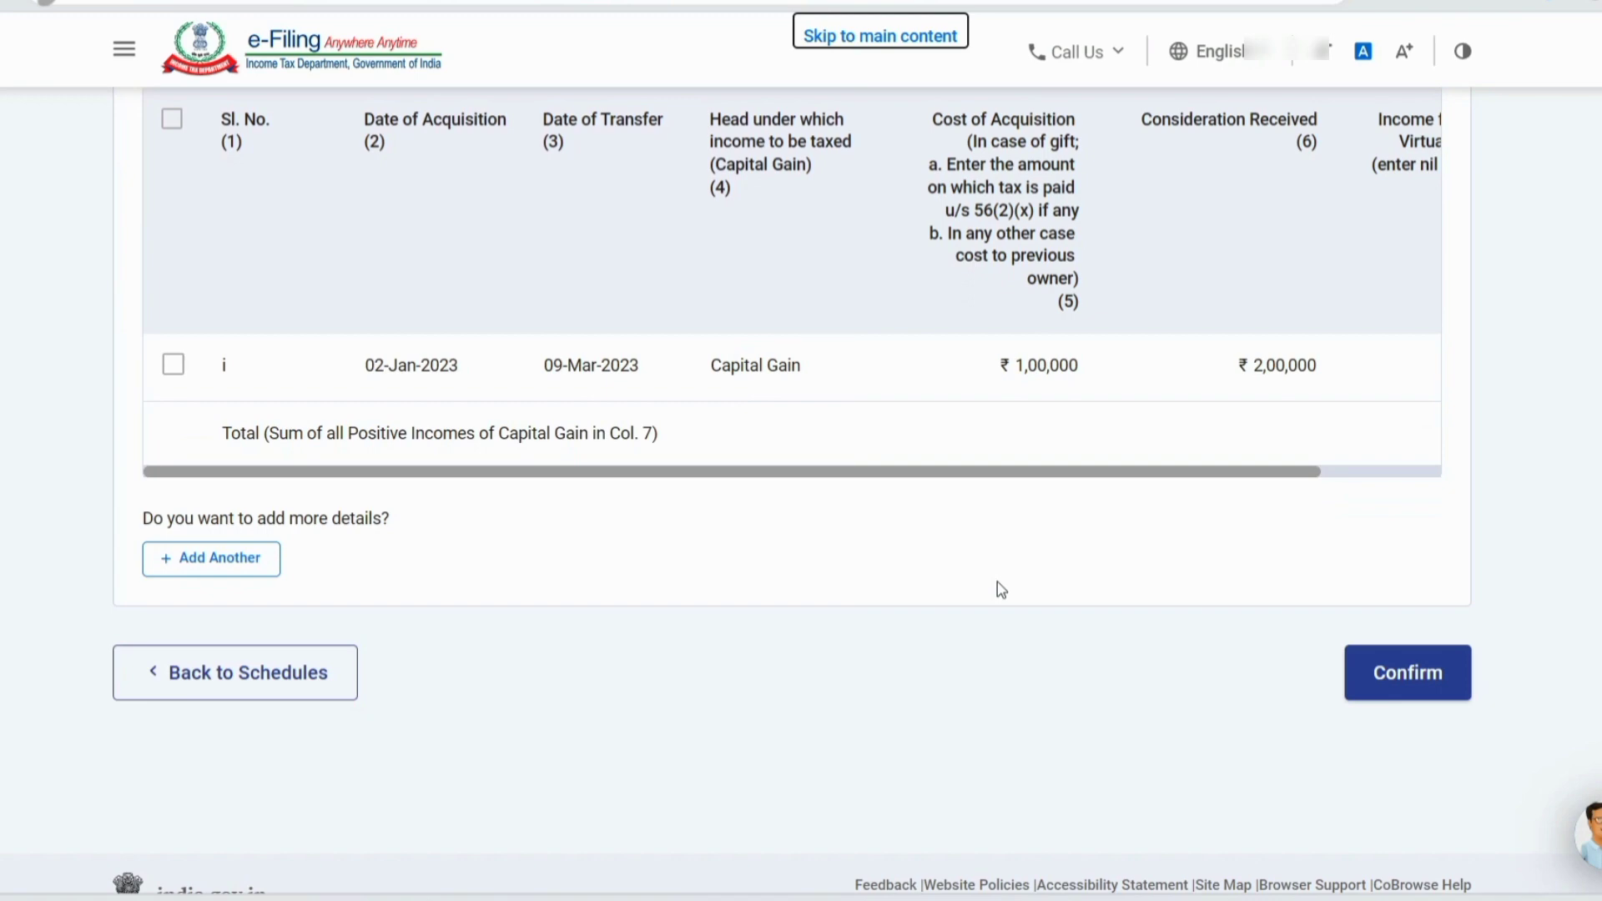
left_click(1410, 667)
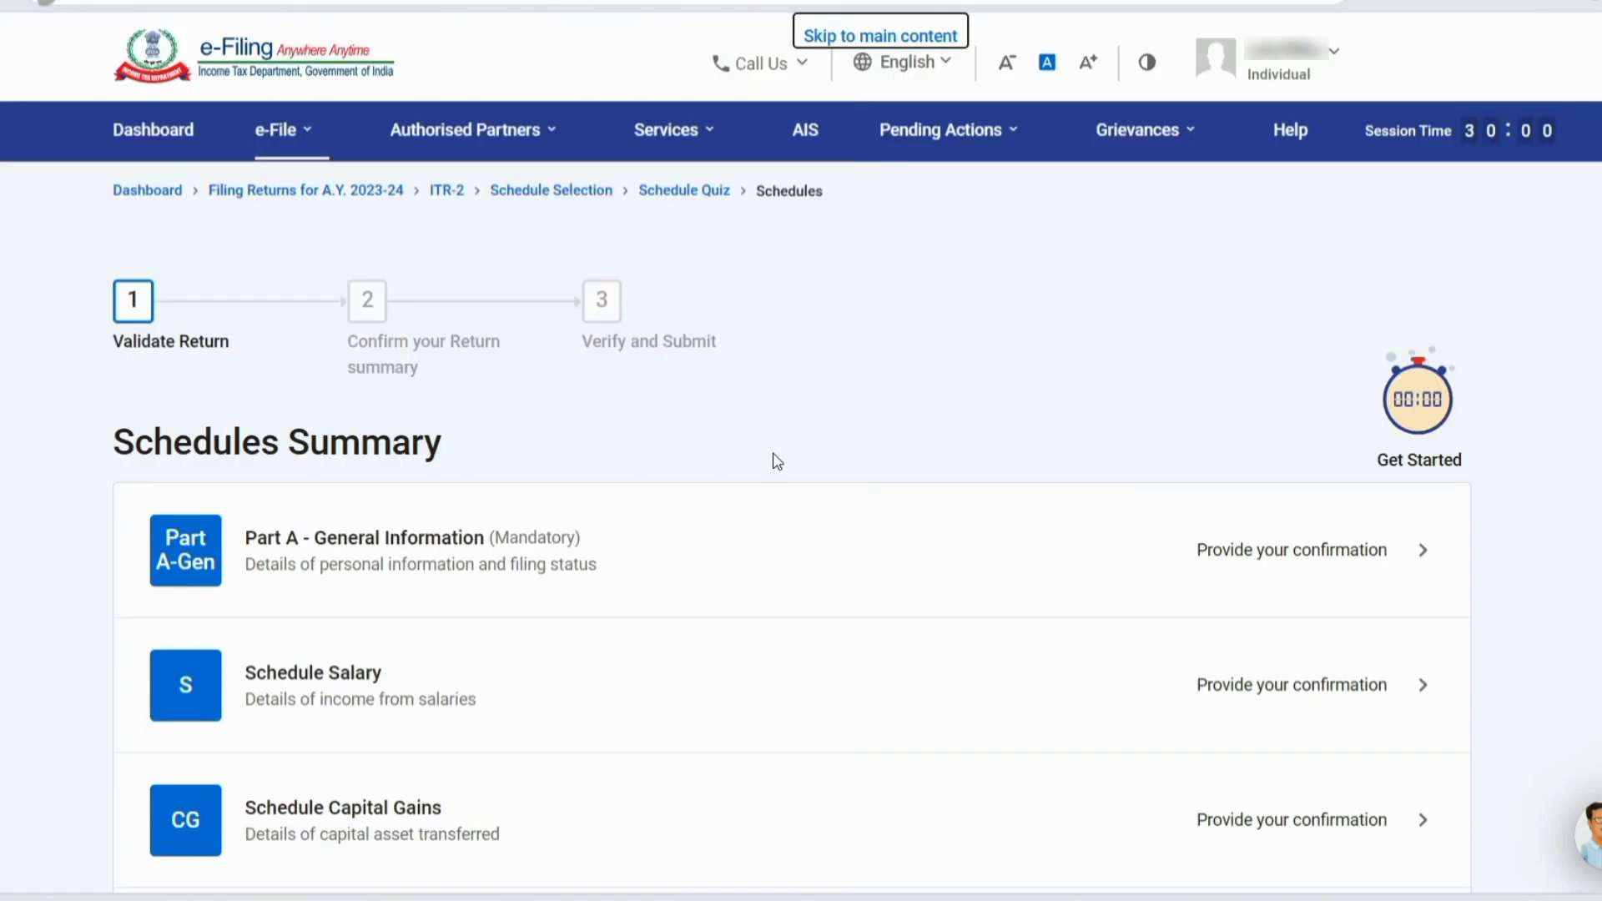
scroll(776, 461, "down", 20)
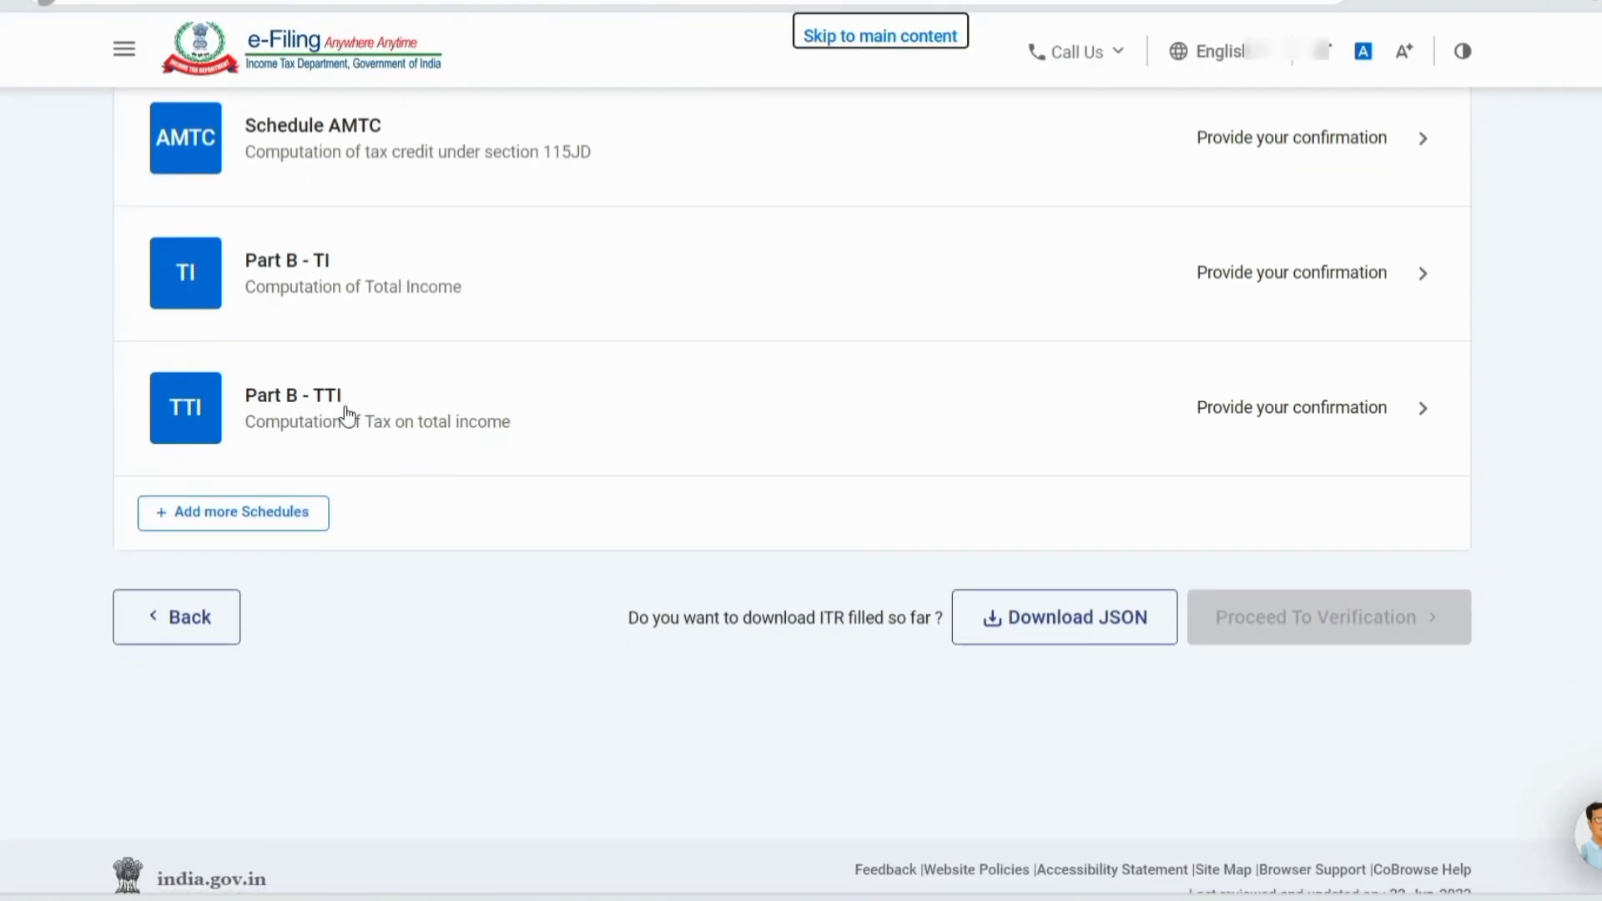
left_click(744, 412)
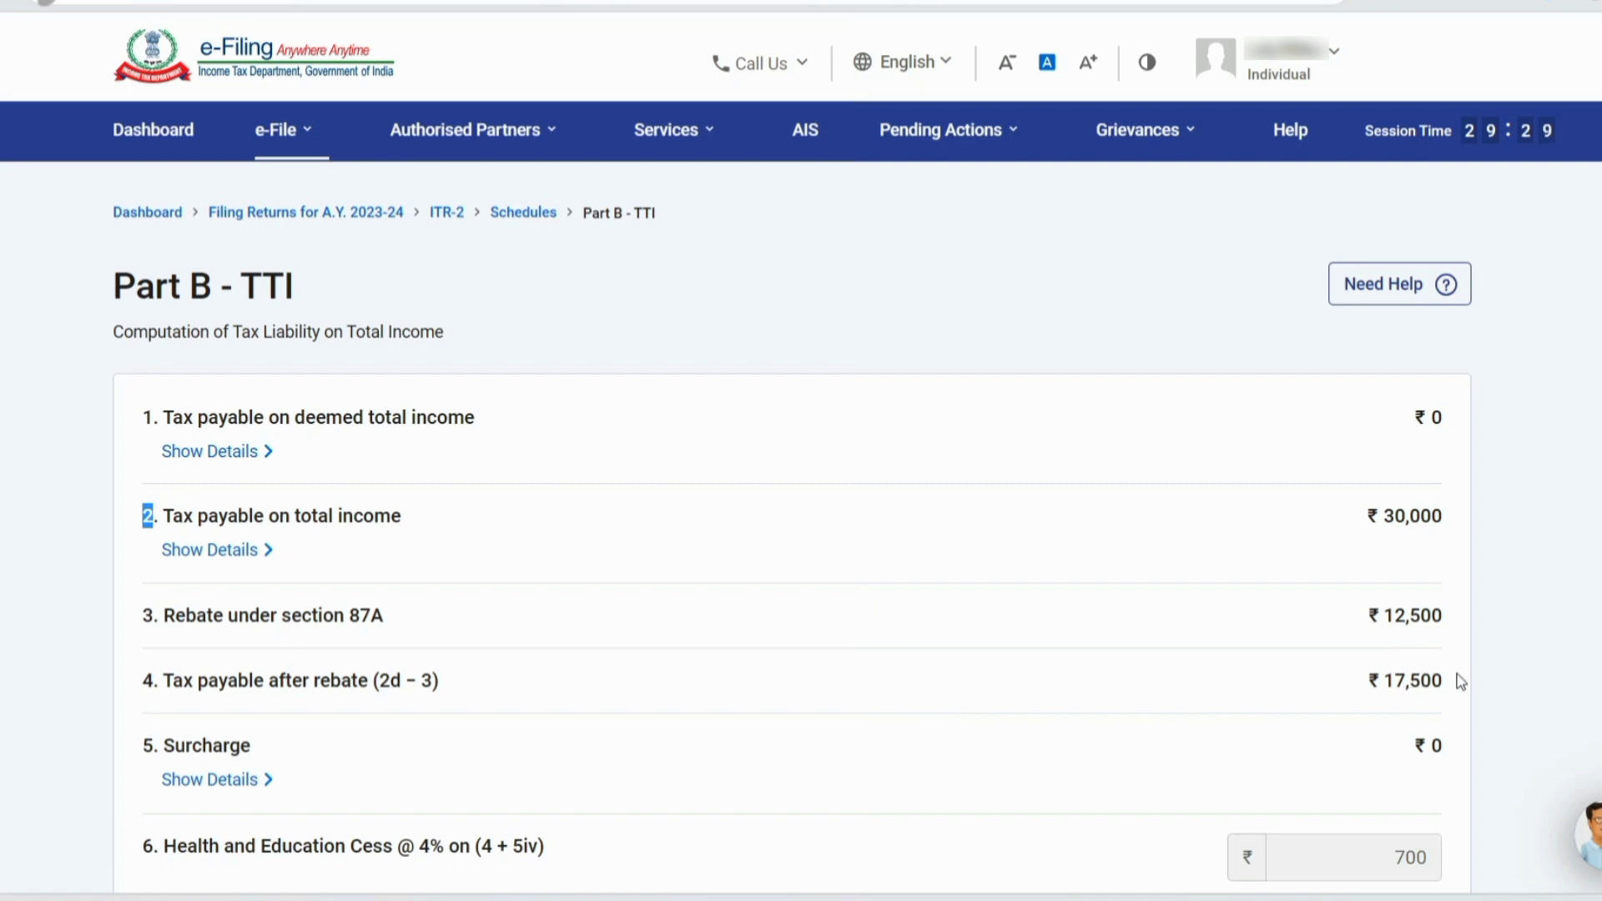
Step: Review the Part B - TTI computation from tax payable through cess, interest, taxes paid, amount payable and refund
scroll(1089, 552, "down", 4)
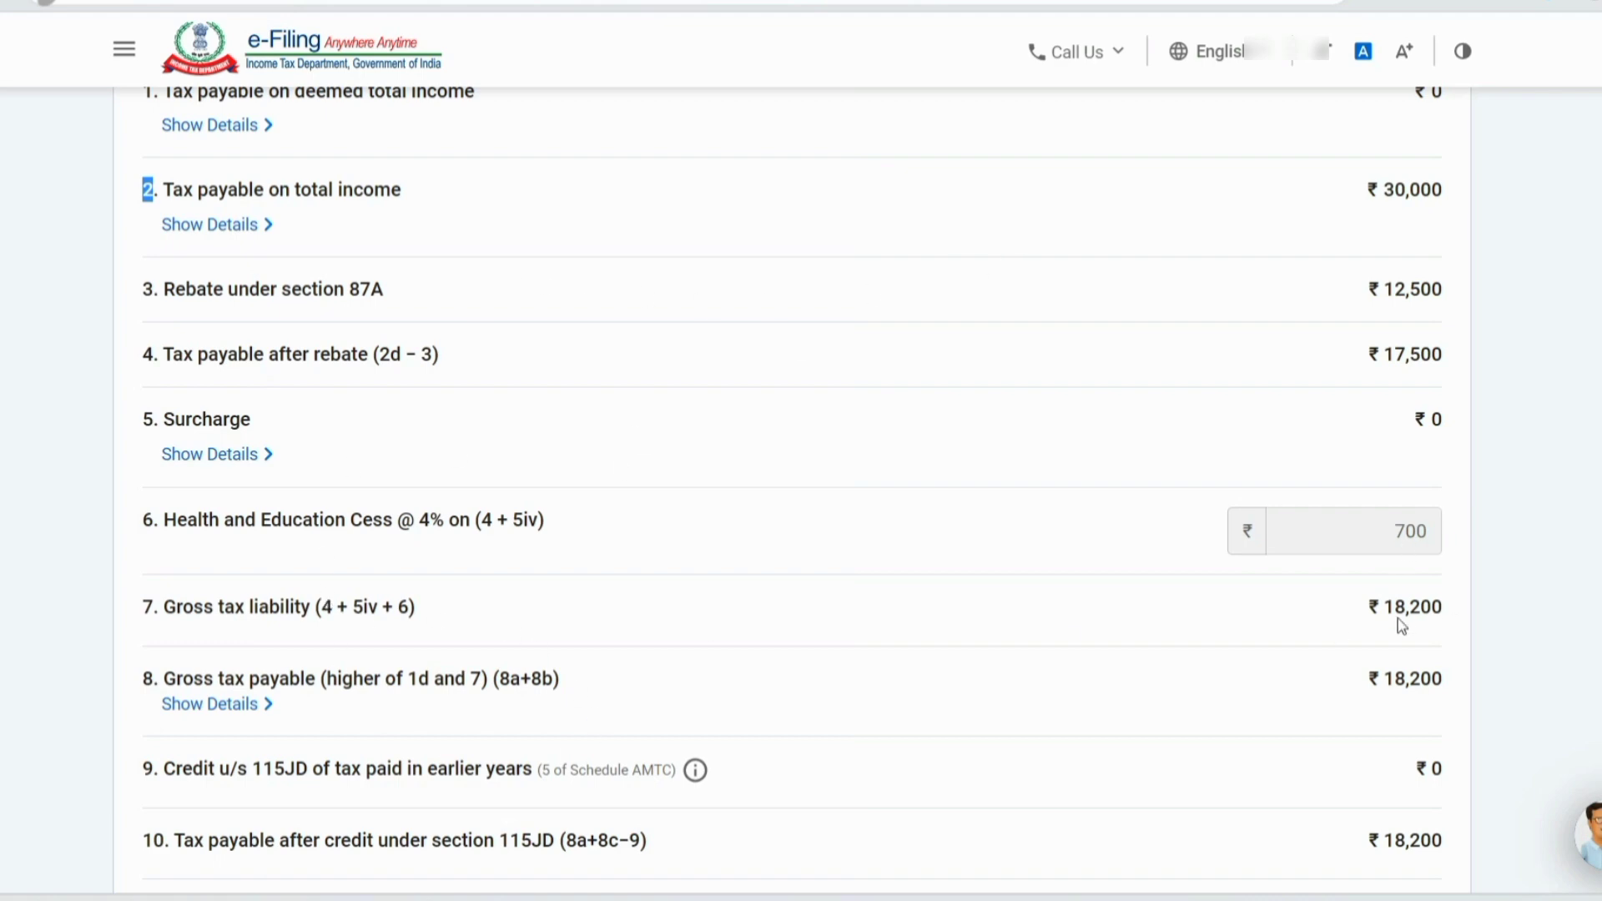
scroll(879, 544, "down", 5)
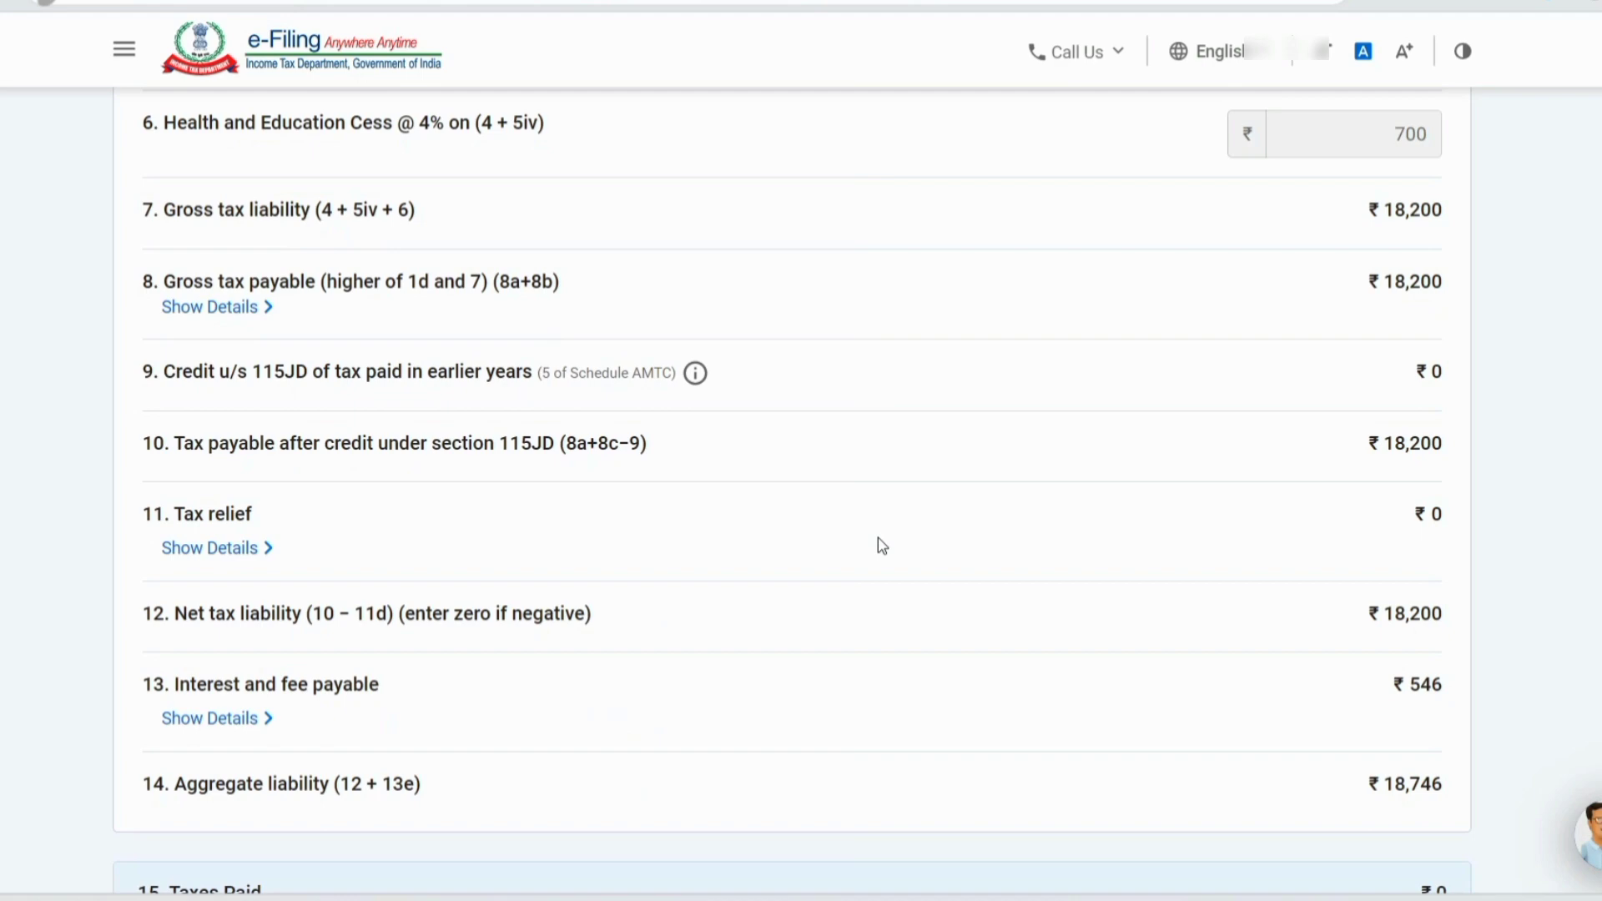
scroll(1051, 517, "down", 5)
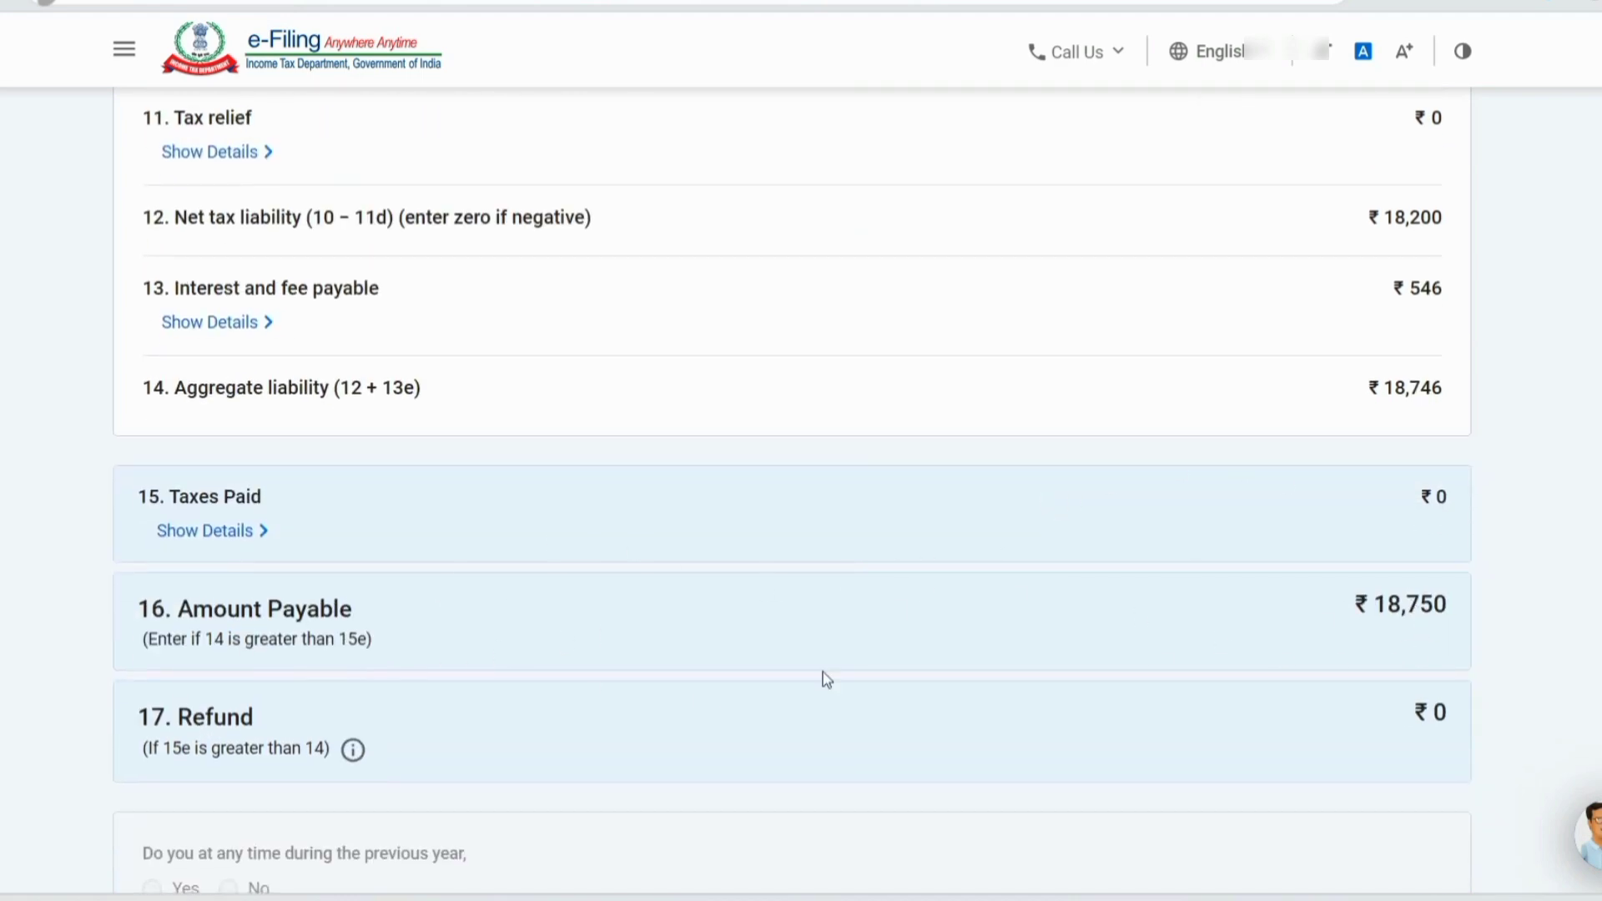
scroll(822, 679, "down", 5)
scroll(626, 464, "up", 7)
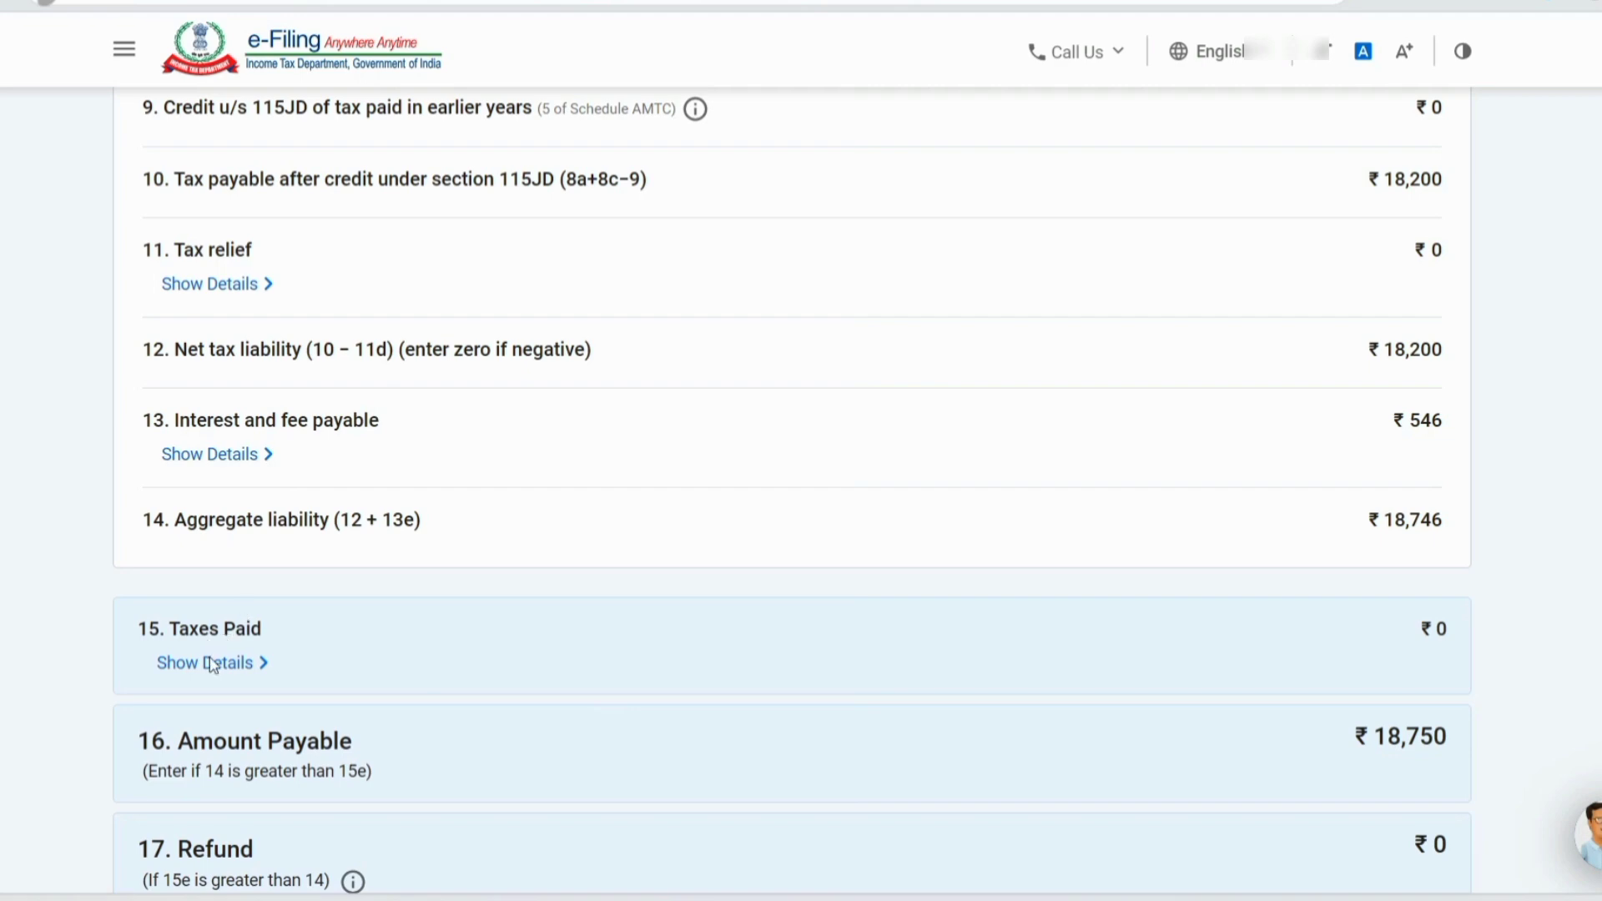
scroll(583, 437, "down", 3)
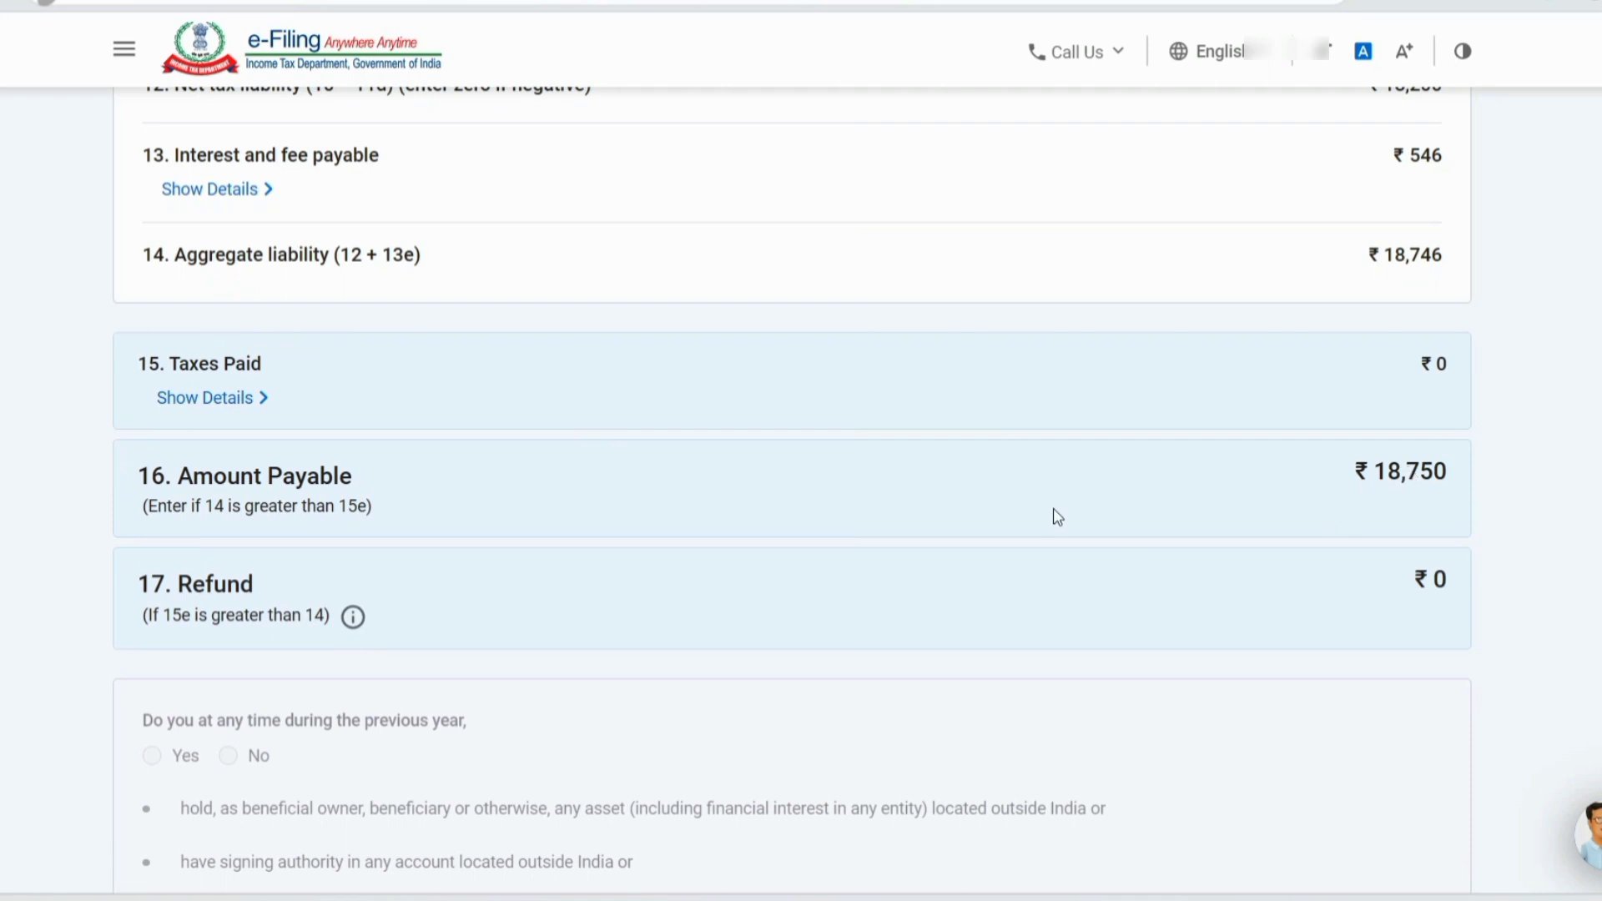
scroll(1236, 408, "down", 5)
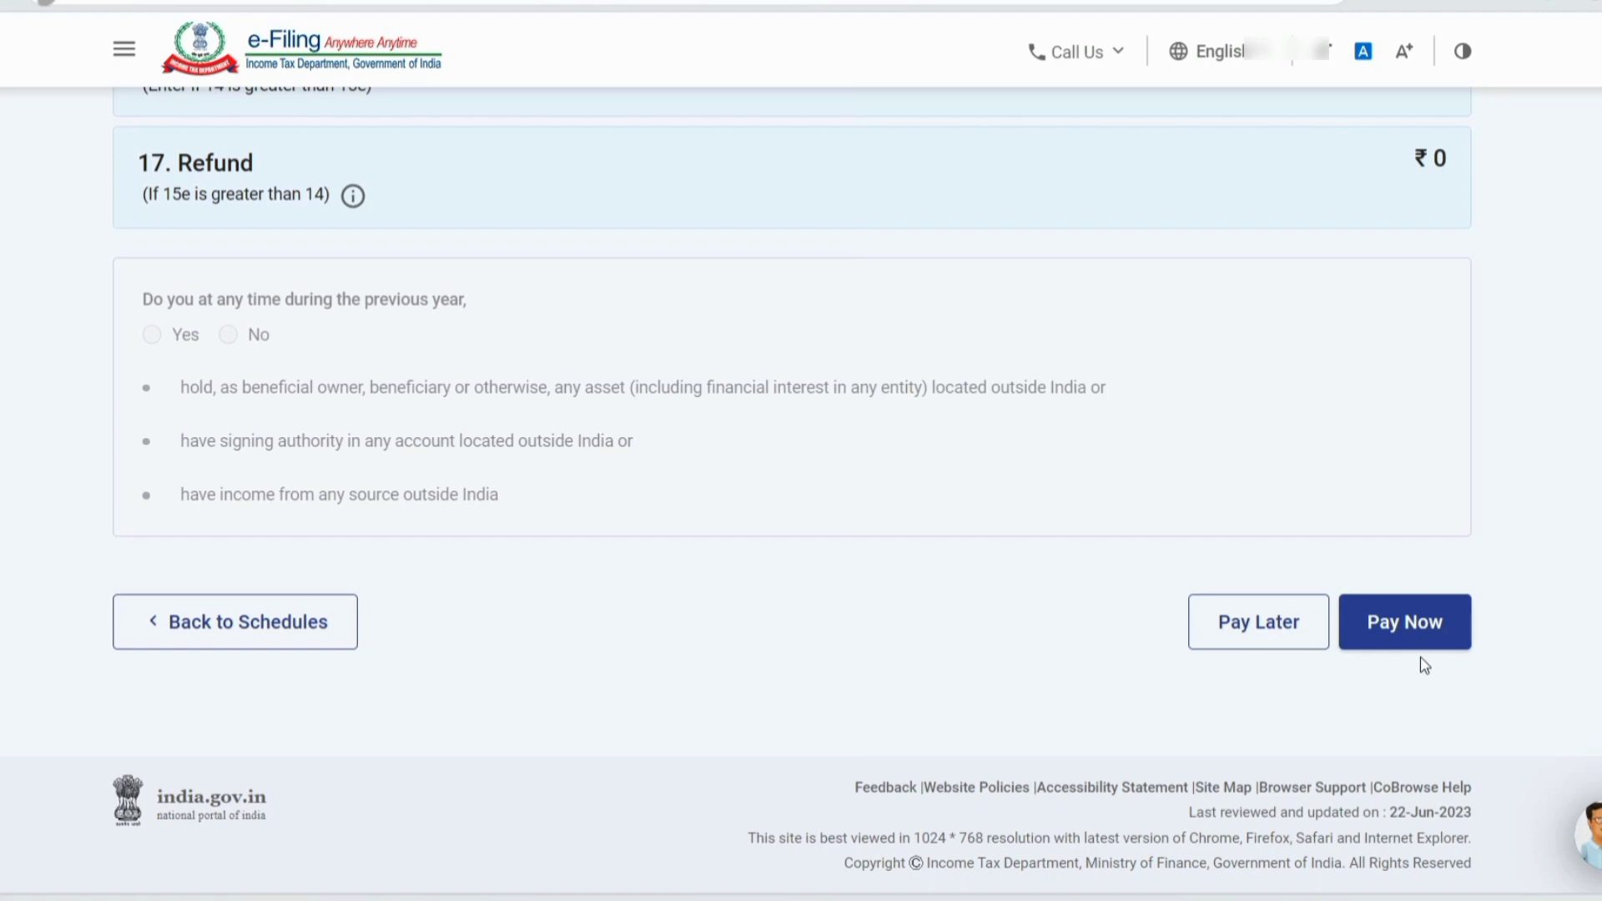
Step: Try to pay the self-assessment tax immediately through e-Pay Tax with the pre-filled tax break-up, and go back to the return
left_click(1410, 626)
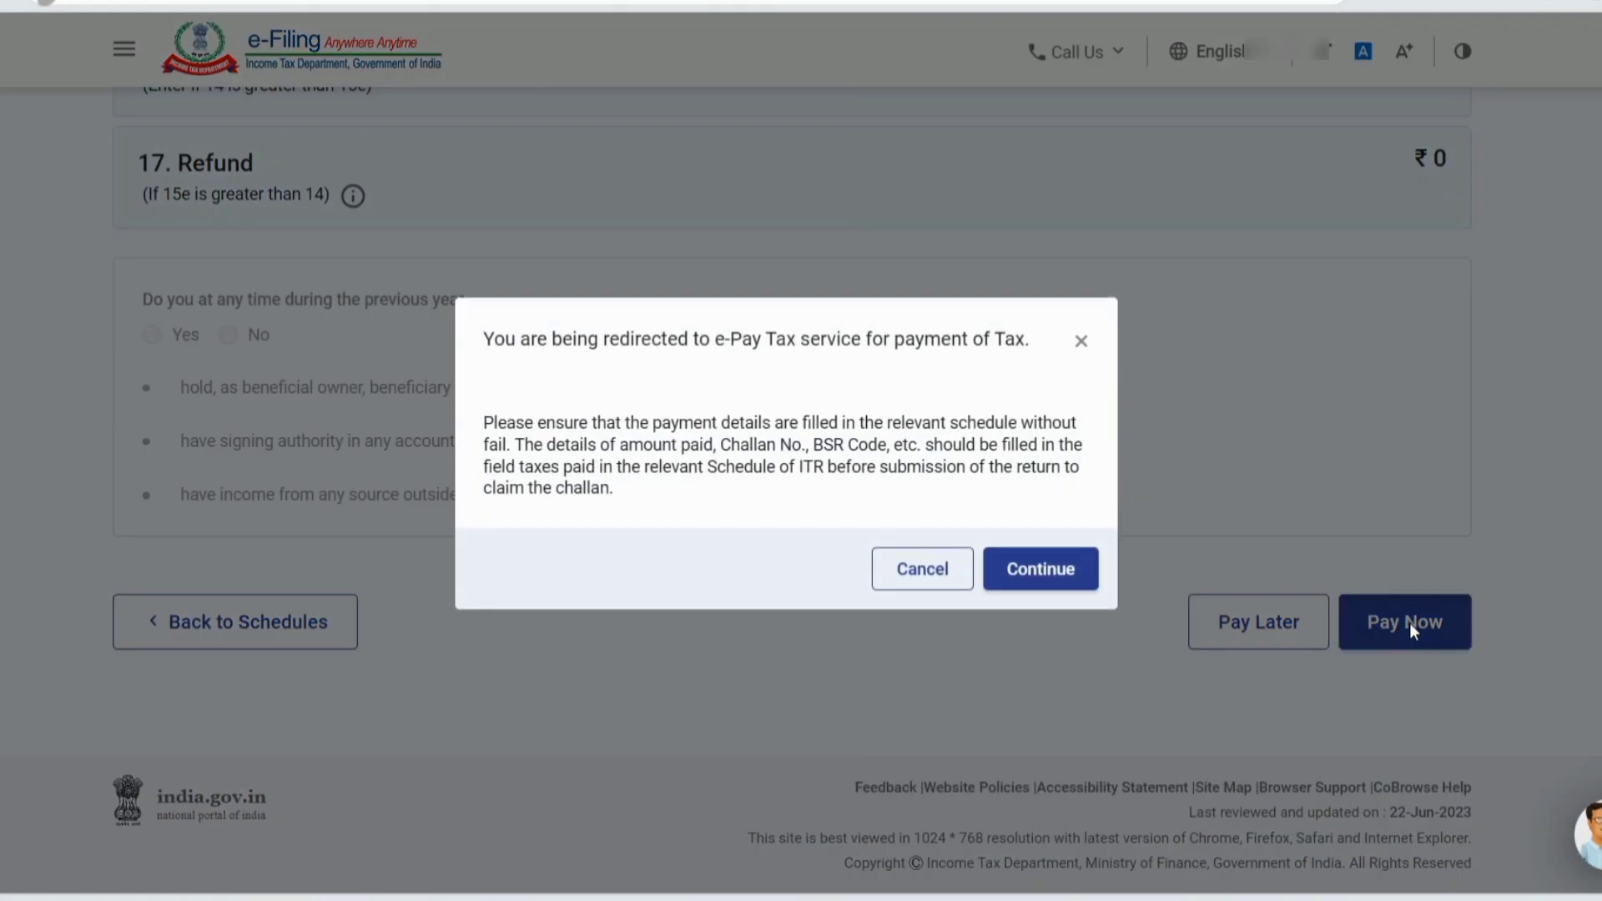
left_click(1042, 570)
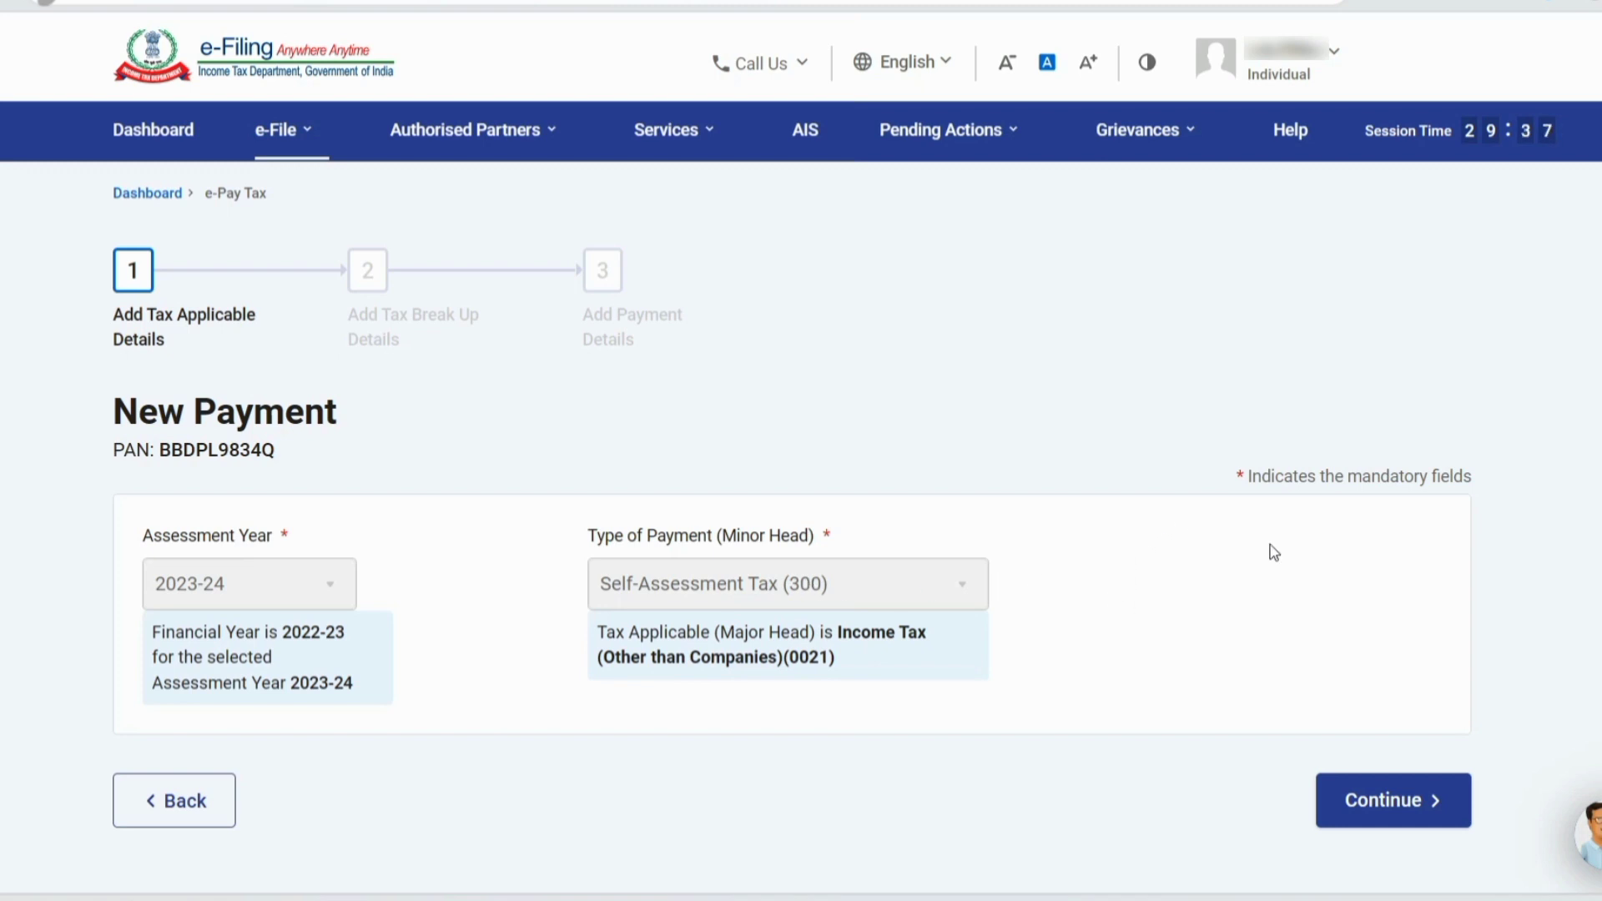
left_click(1401, 801)
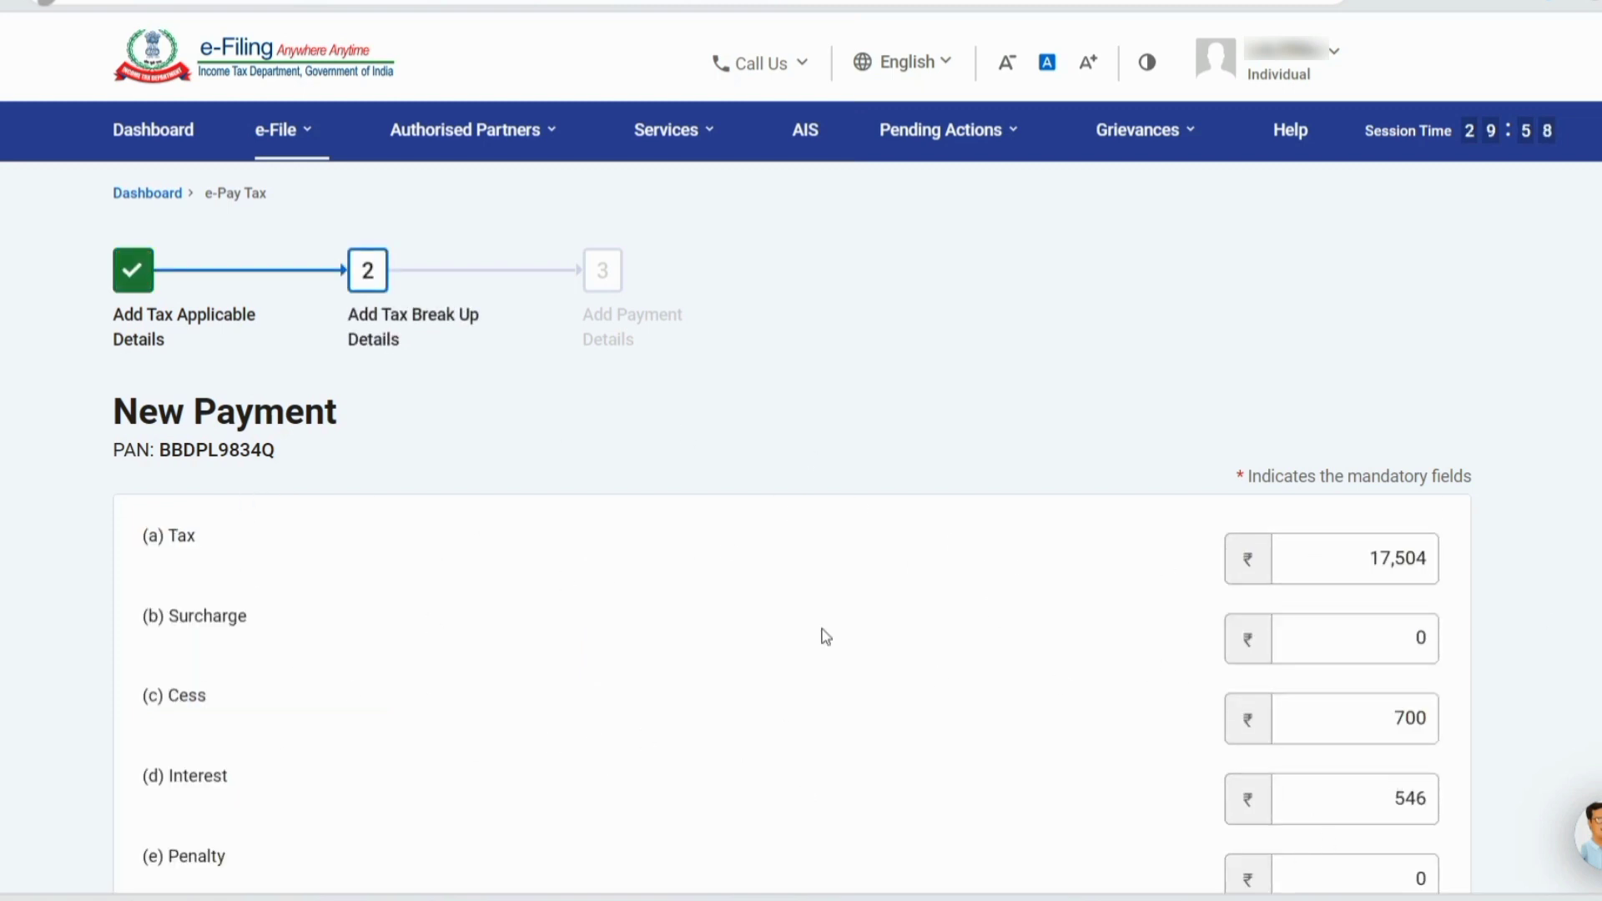
scroll(822, 637, "down", 5)
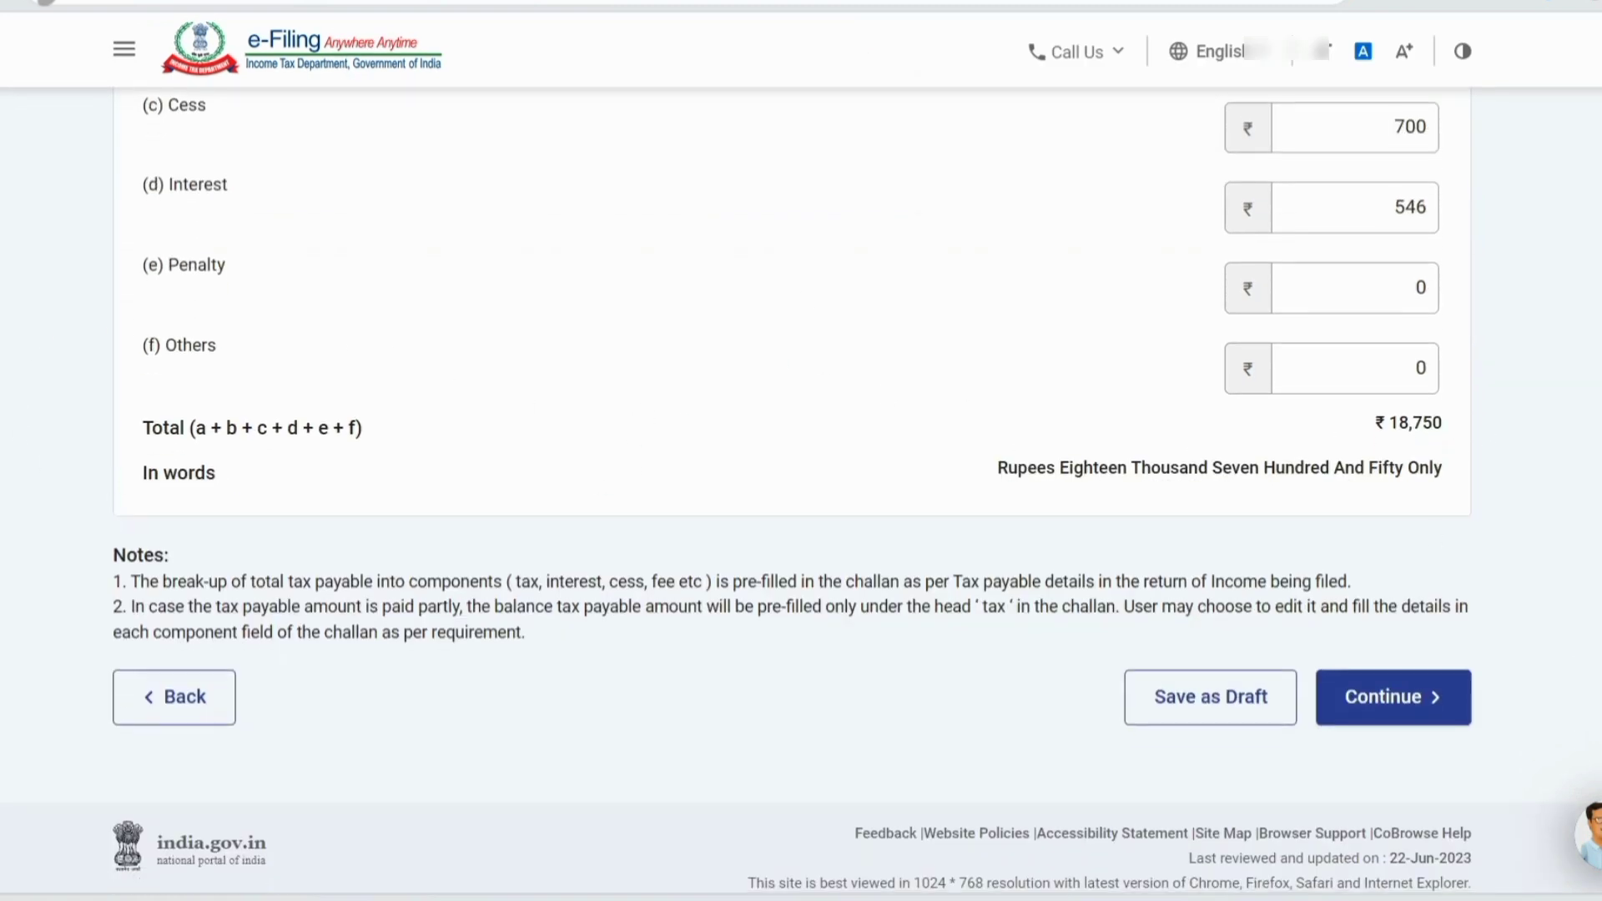
left_click(1420, 709)
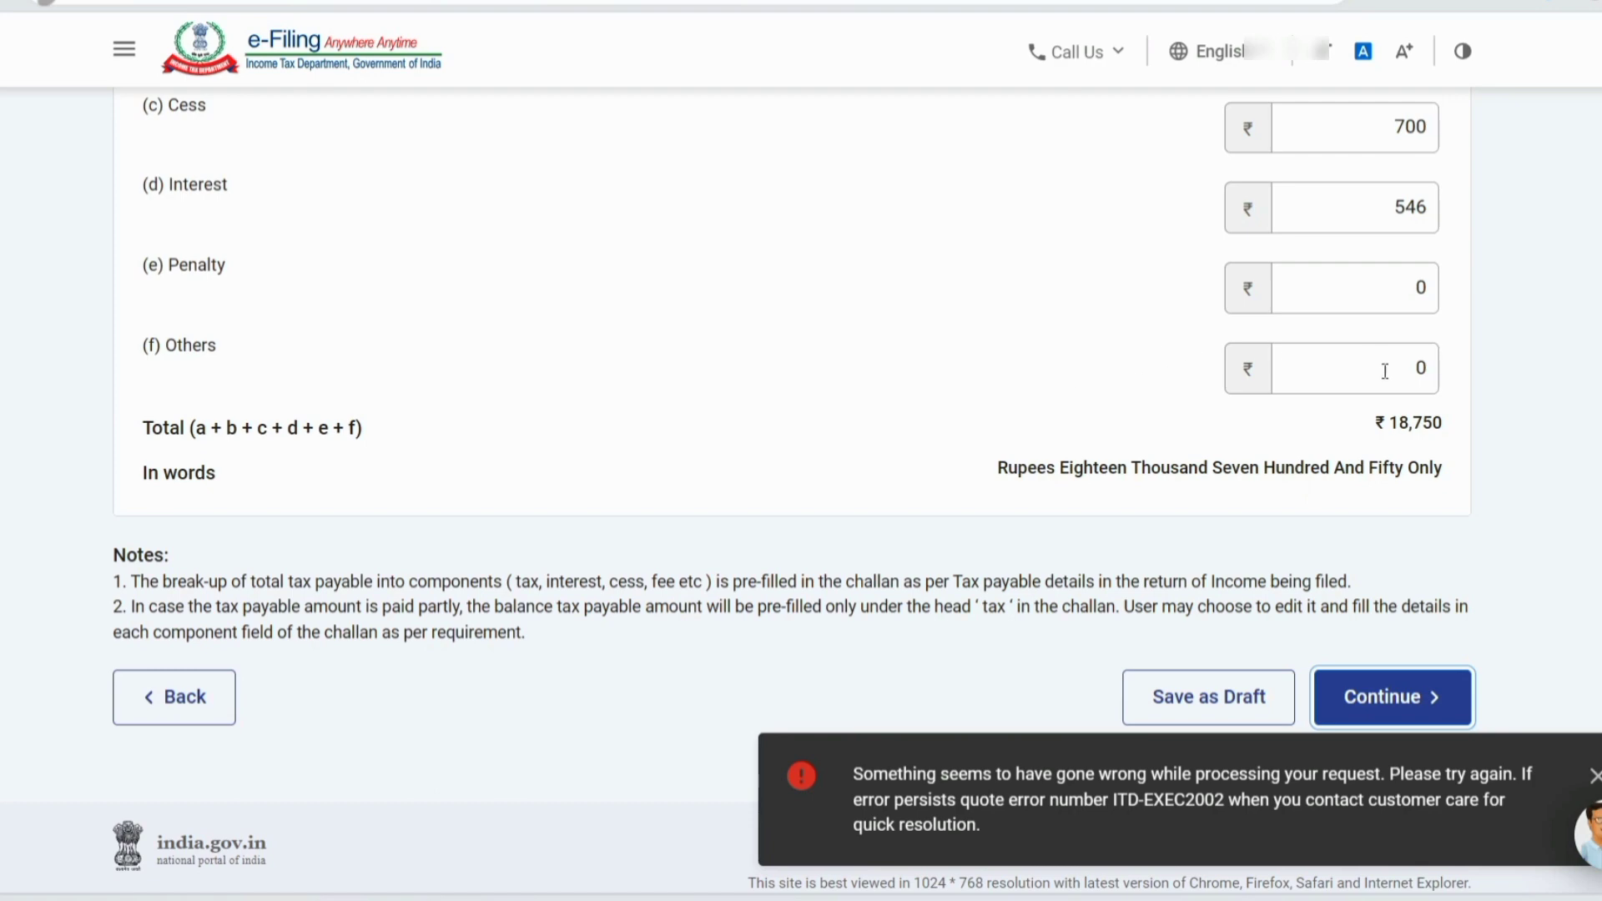
left_click(170, 699)
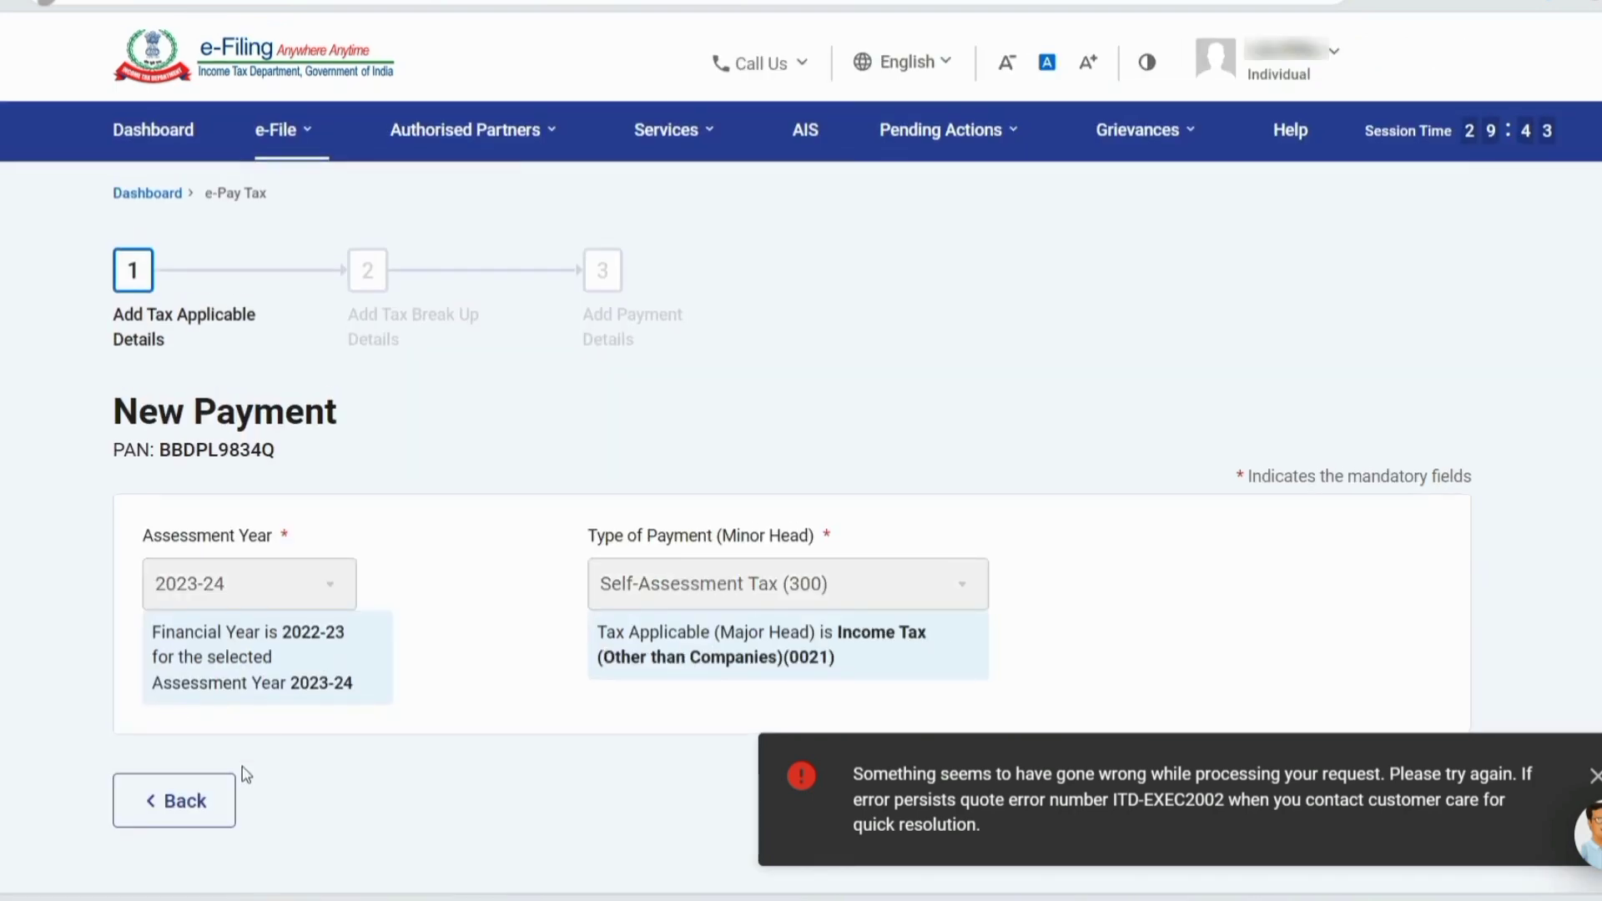
left_click(208, 800)
Step: Look over the tax computation, amount payable and payment options in Part B - TTI again
scroll(683, 357, "down", 10)
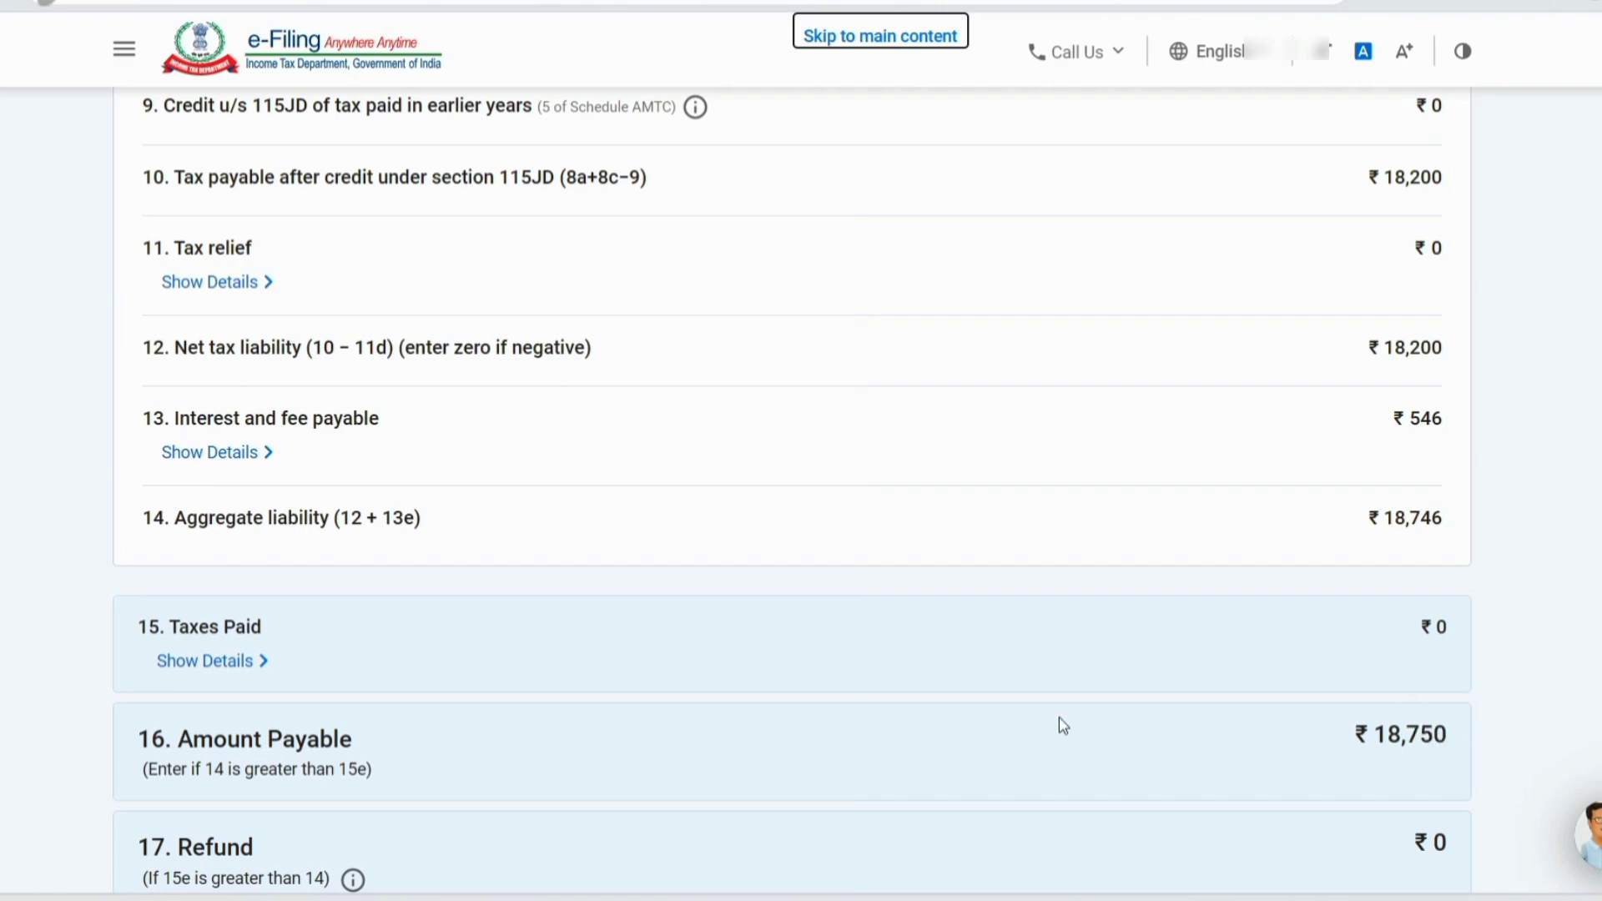
scroll(1094, 618, "down", 8)
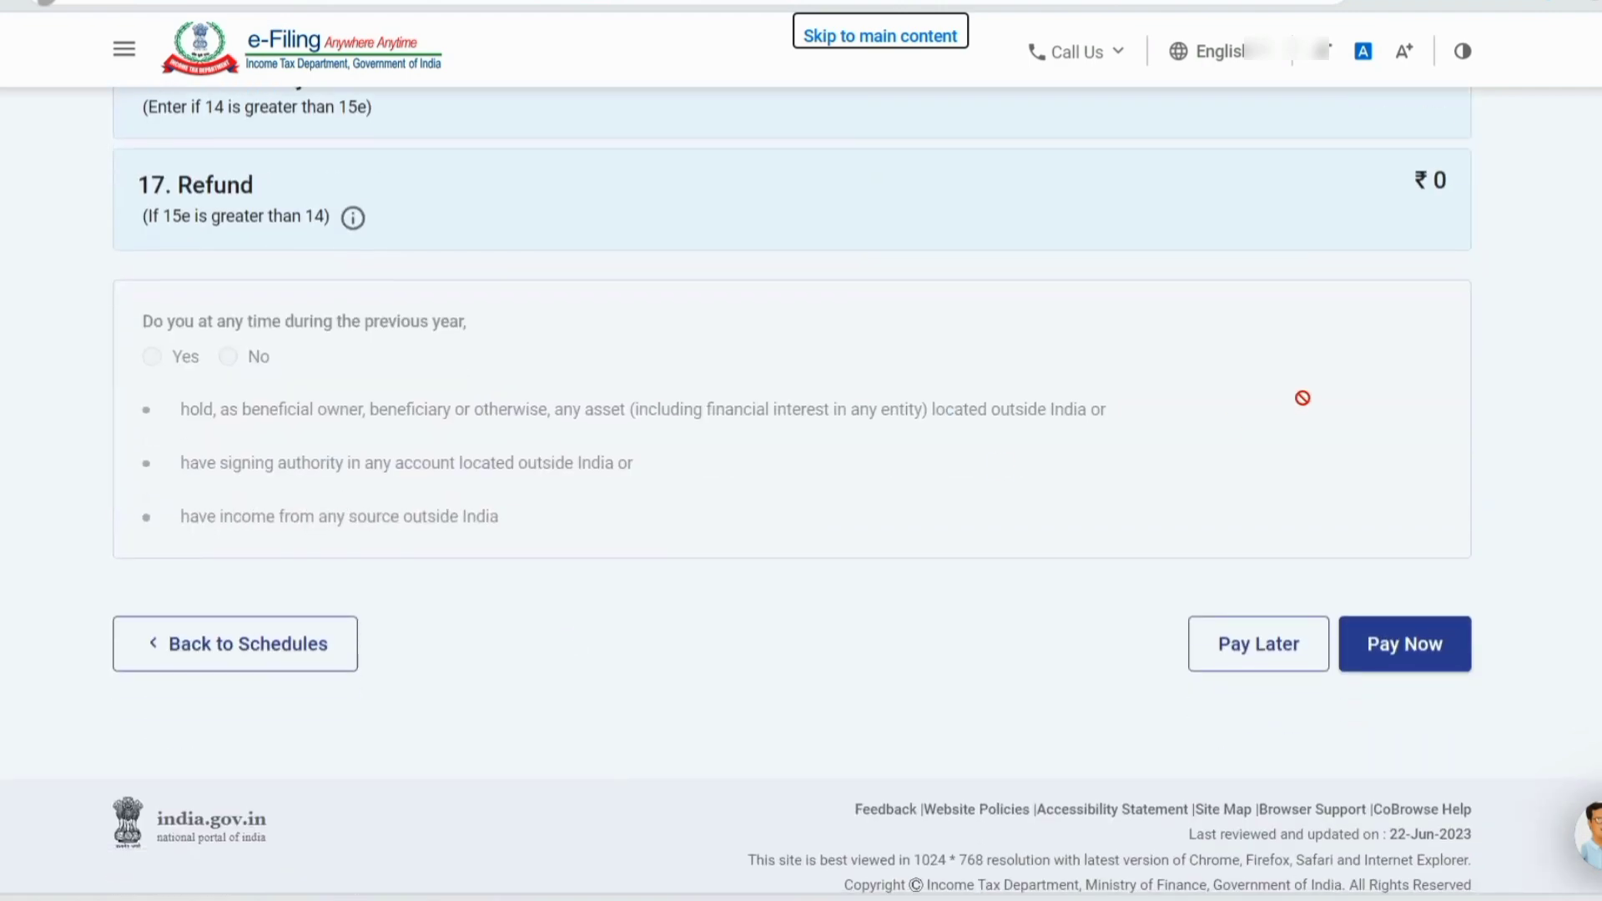
scroll(1401, 413, "up", 3)
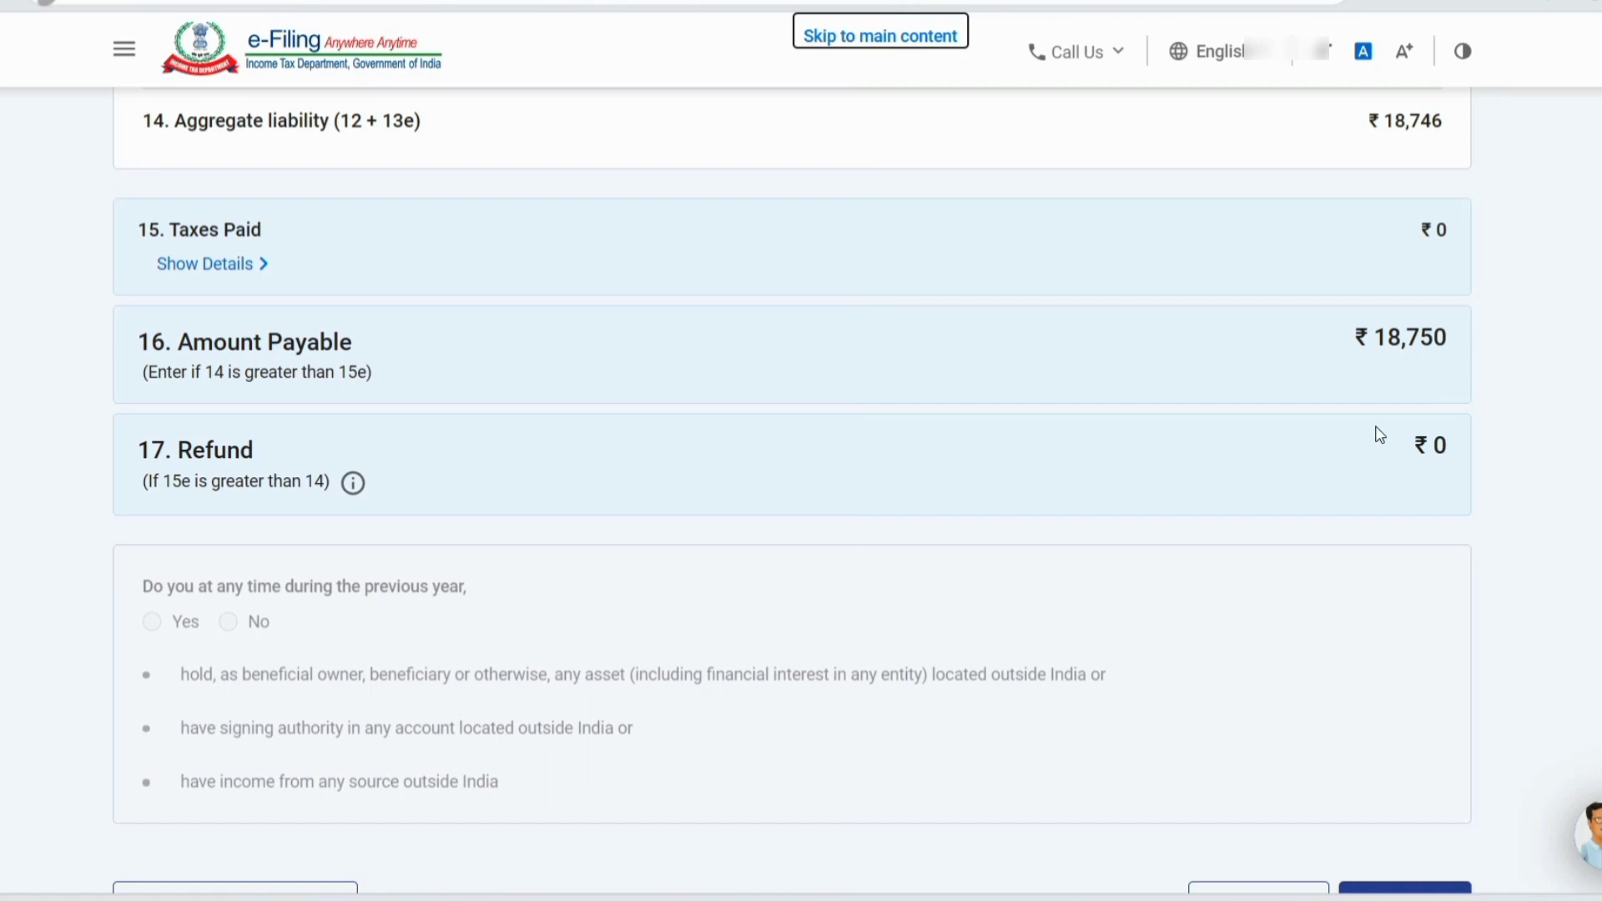
scroll(801, 272, "up", 10)
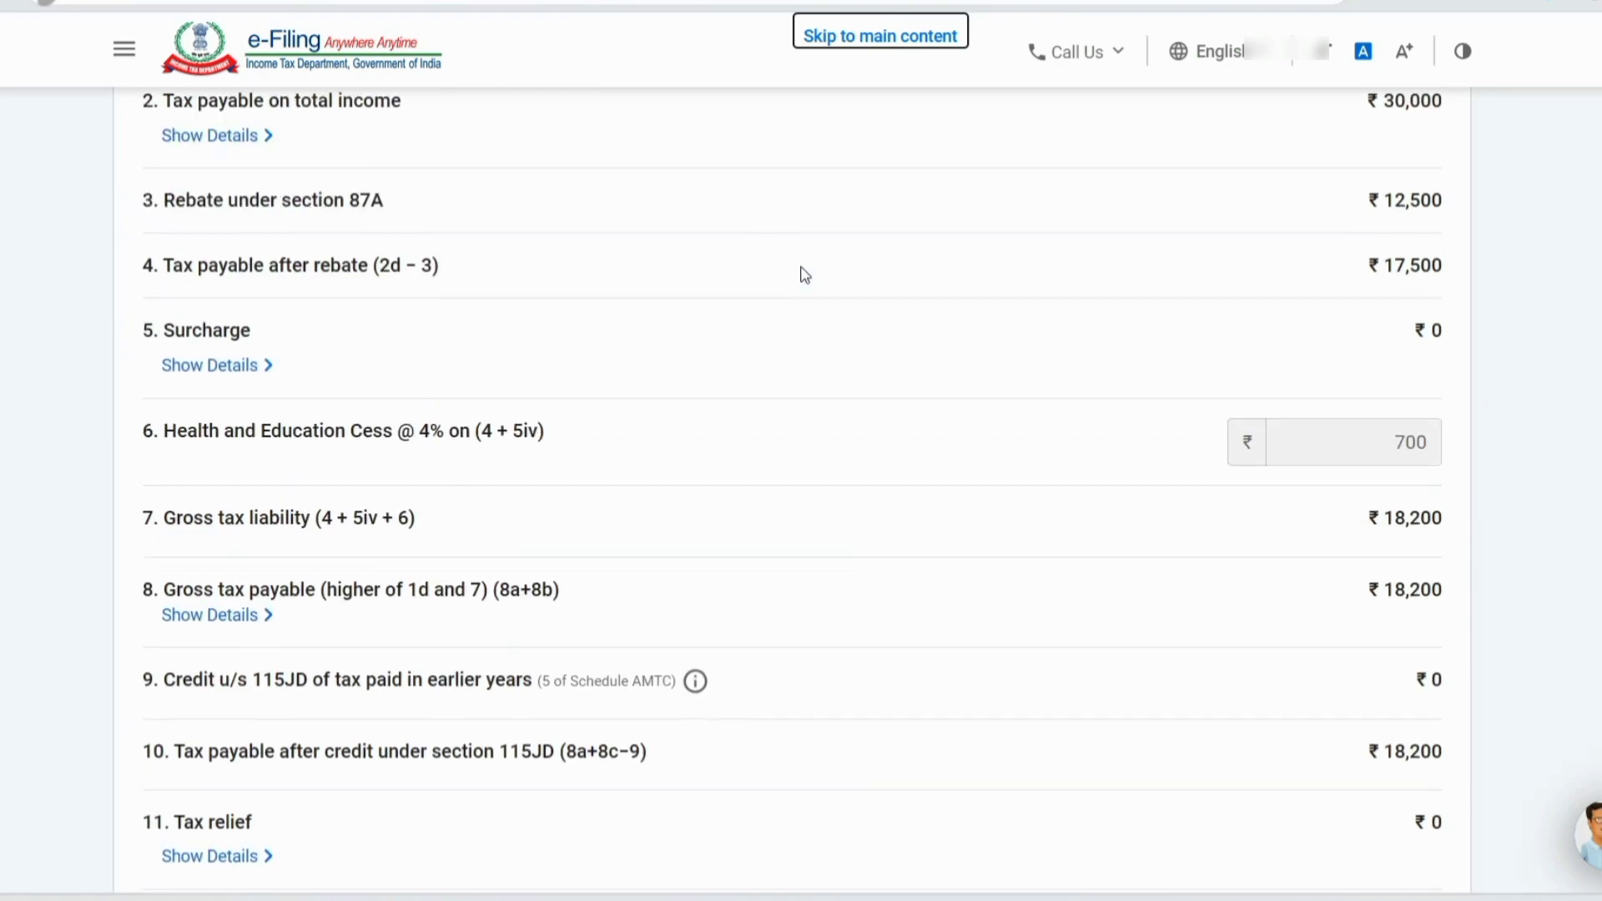
scroll(292, 275, "up", 2)
Step: Start a new income tax return filing for A.Y. 2023-24 in online mode with the Individual status
left_click(274, 134)
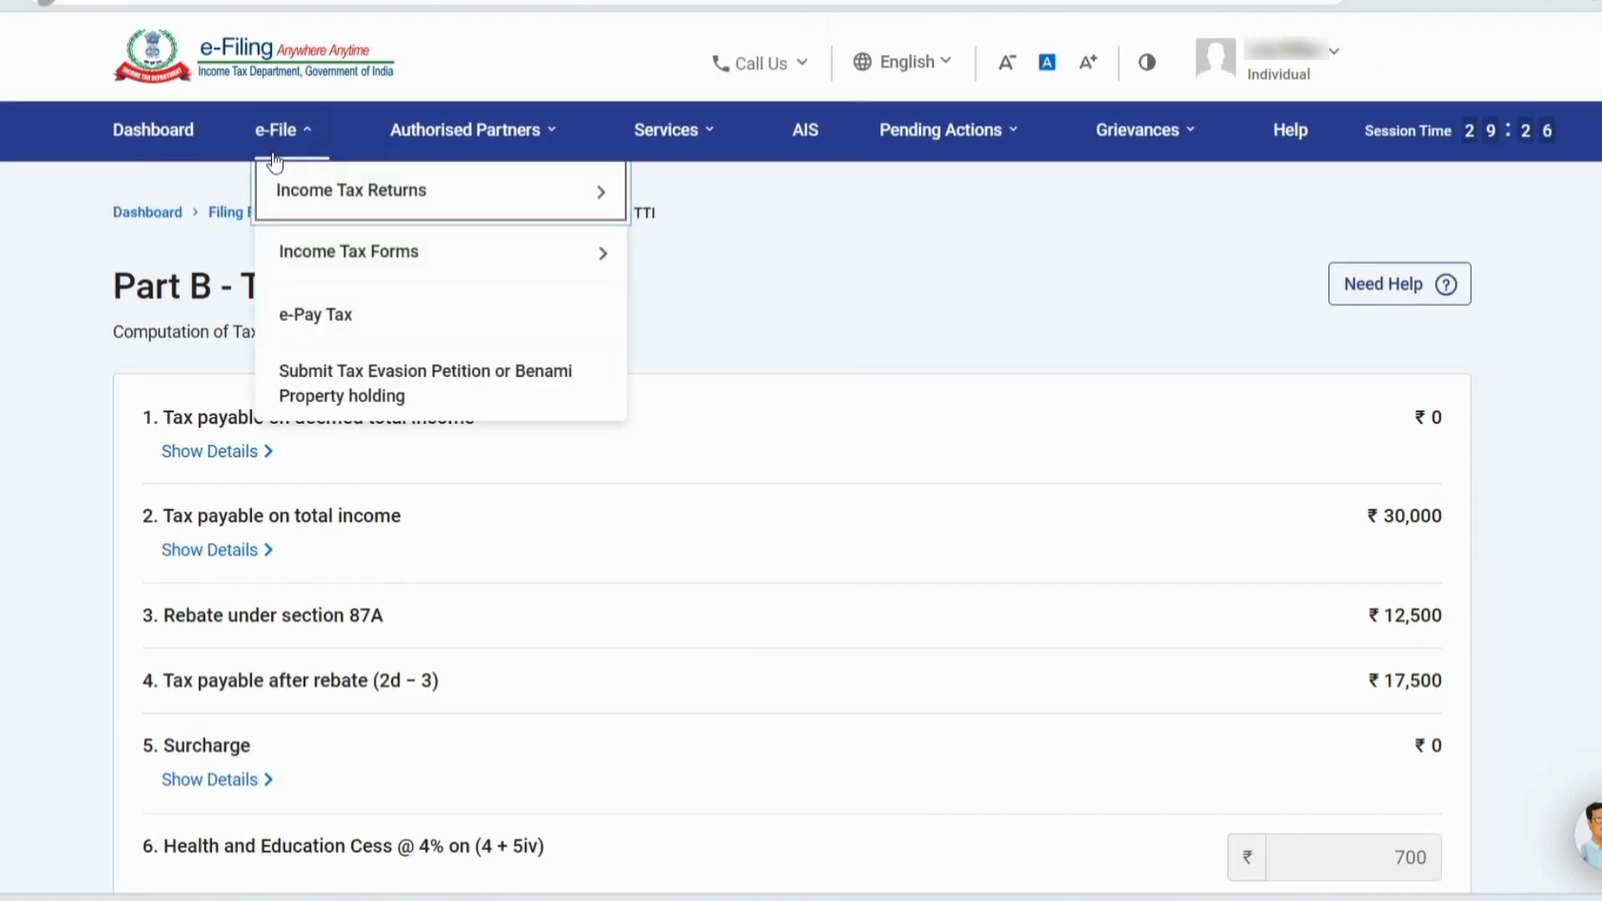
mouse_move(337, 200)
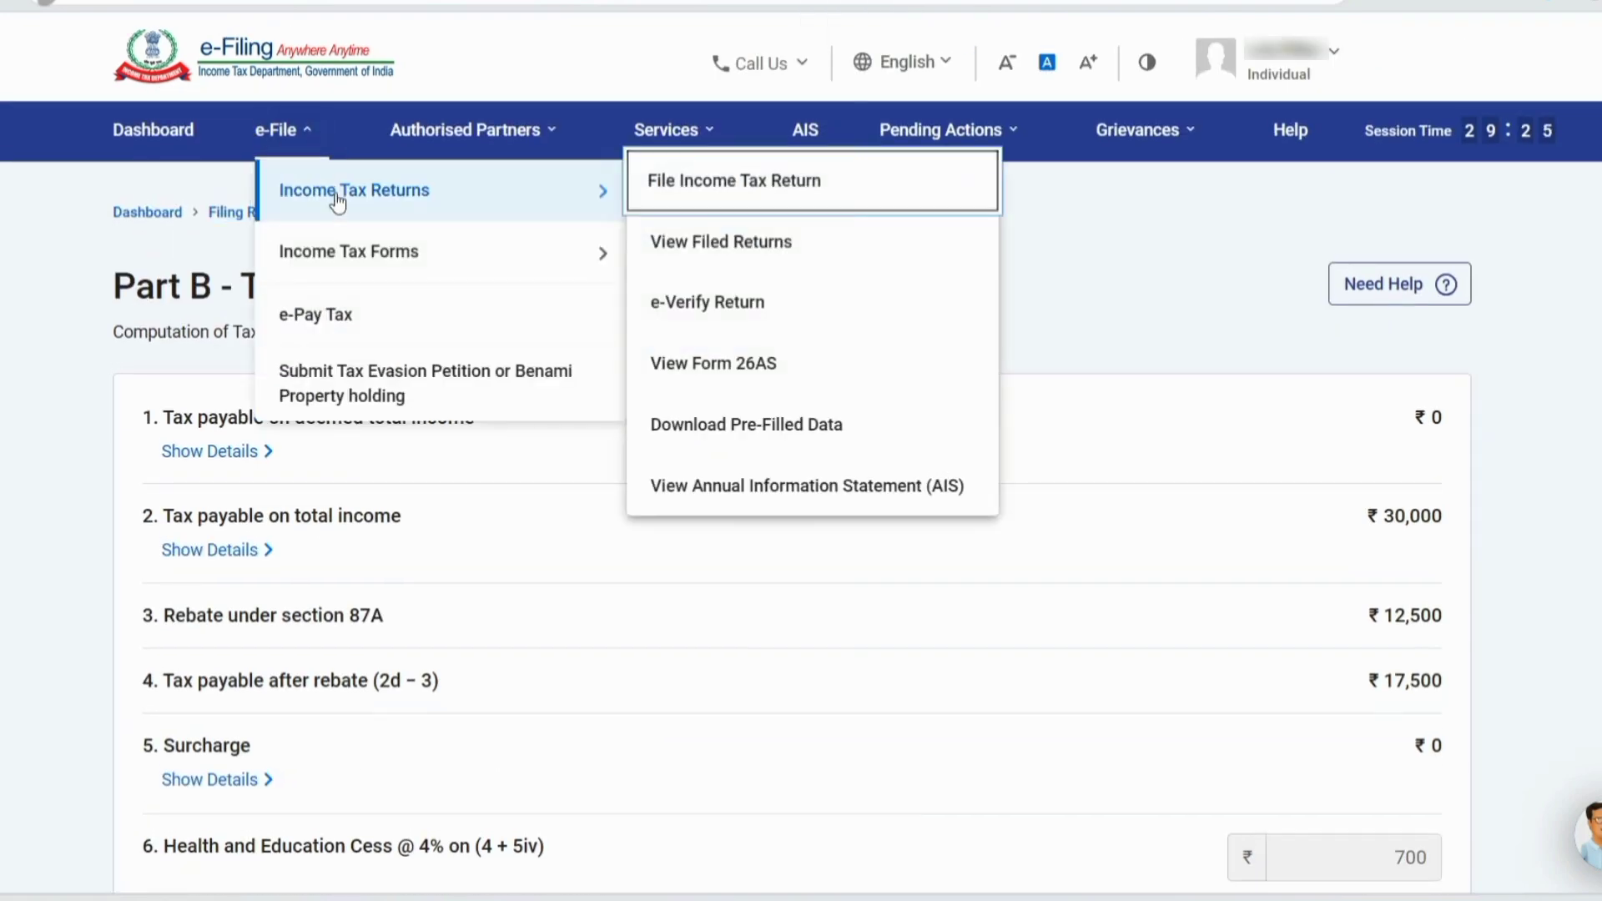
left_click(724, 188)
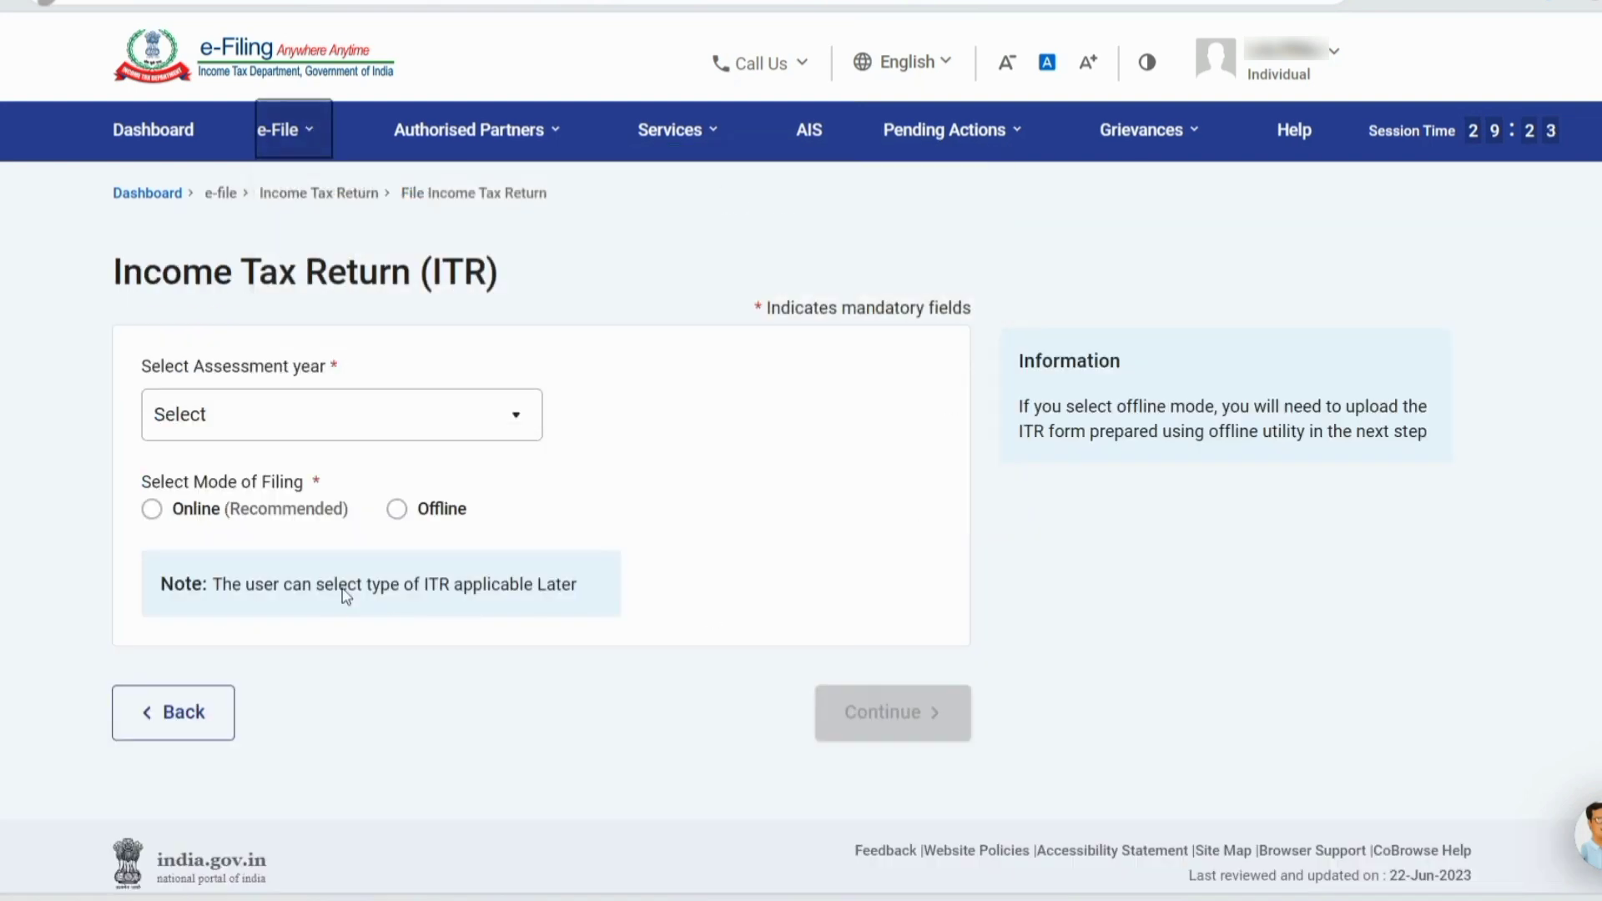
left_click(286, 415)
left_click(289, 522)
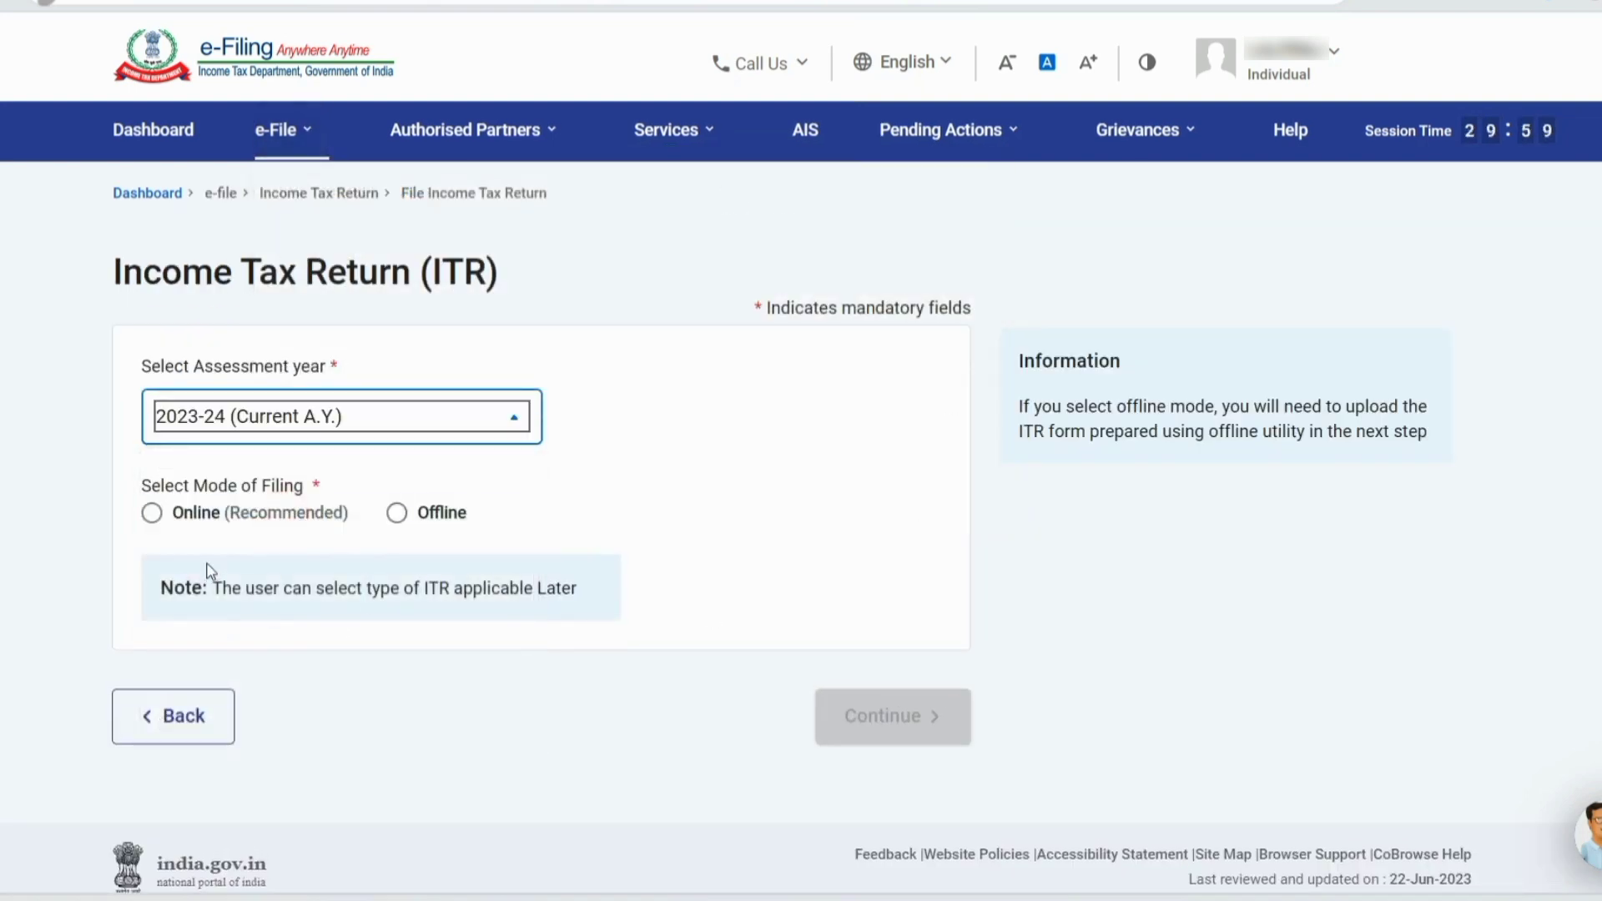
left_click(152, 513)
left_click(851, 710)
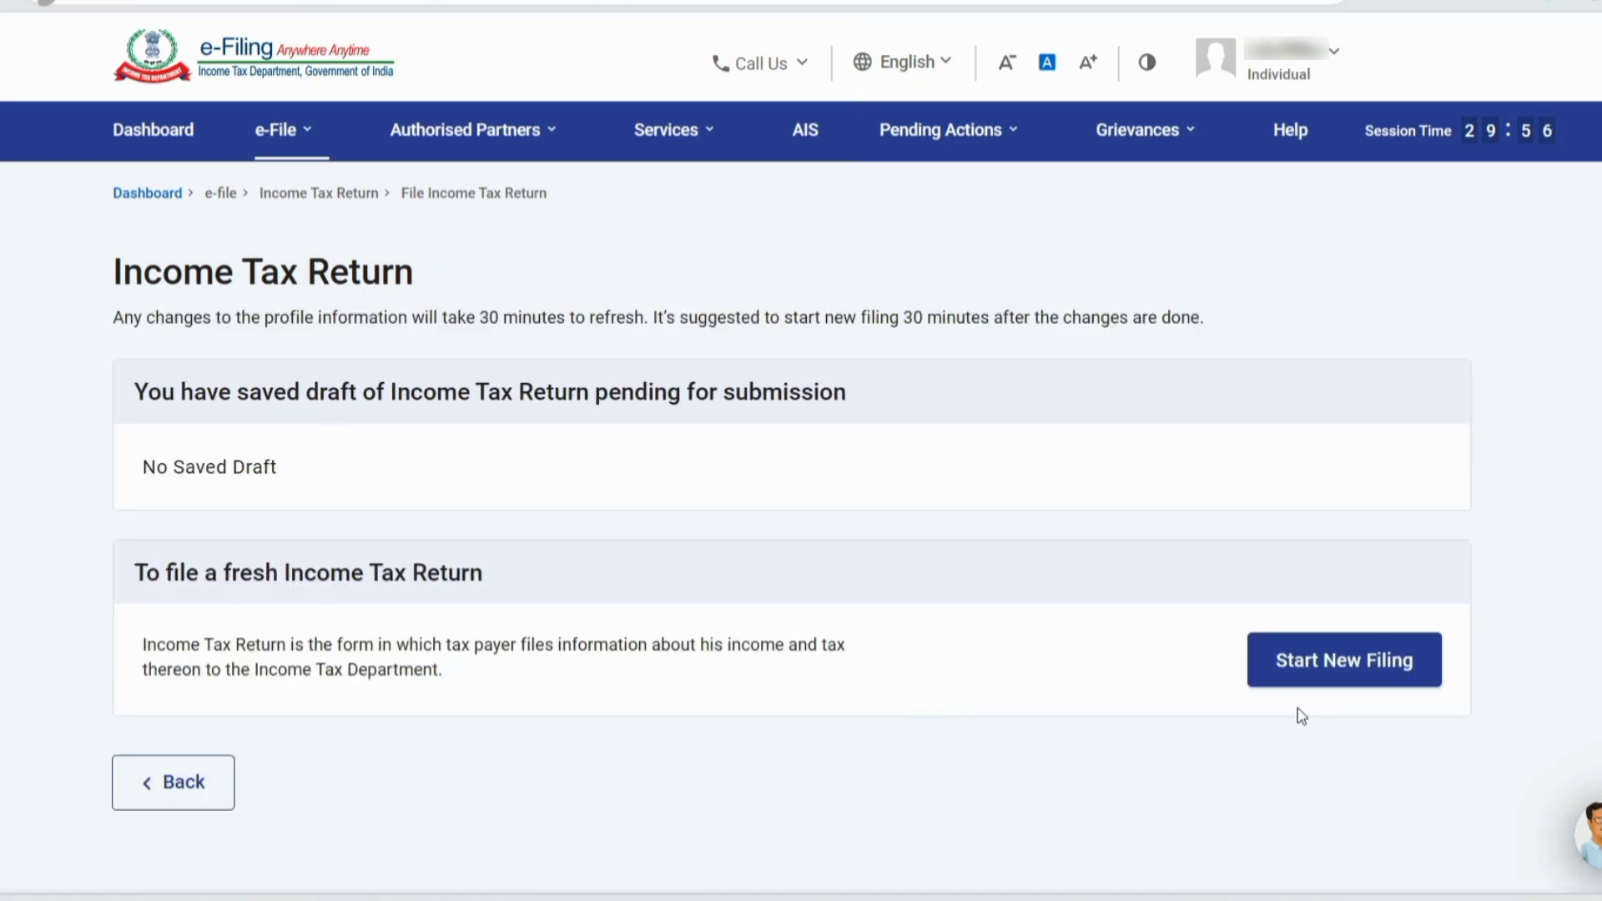
left_click(1311, 677)
left_click(1115, 561)
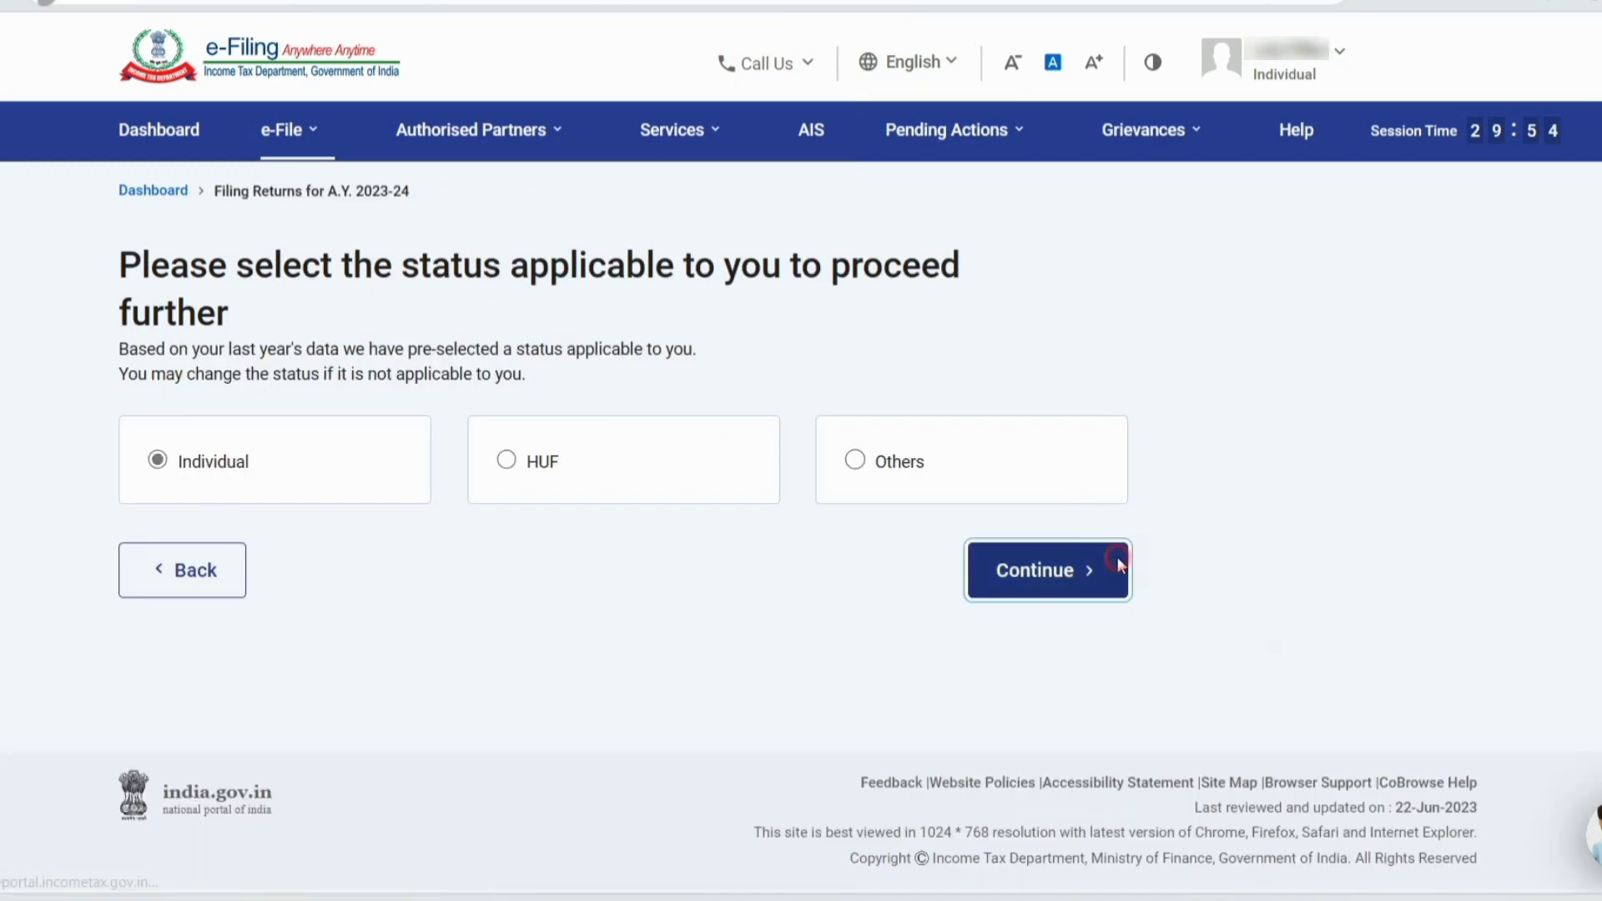
Step: Choose ITR-3 as the return form and get started with the filing
left_click(884, 492)
left_click(757, 705)
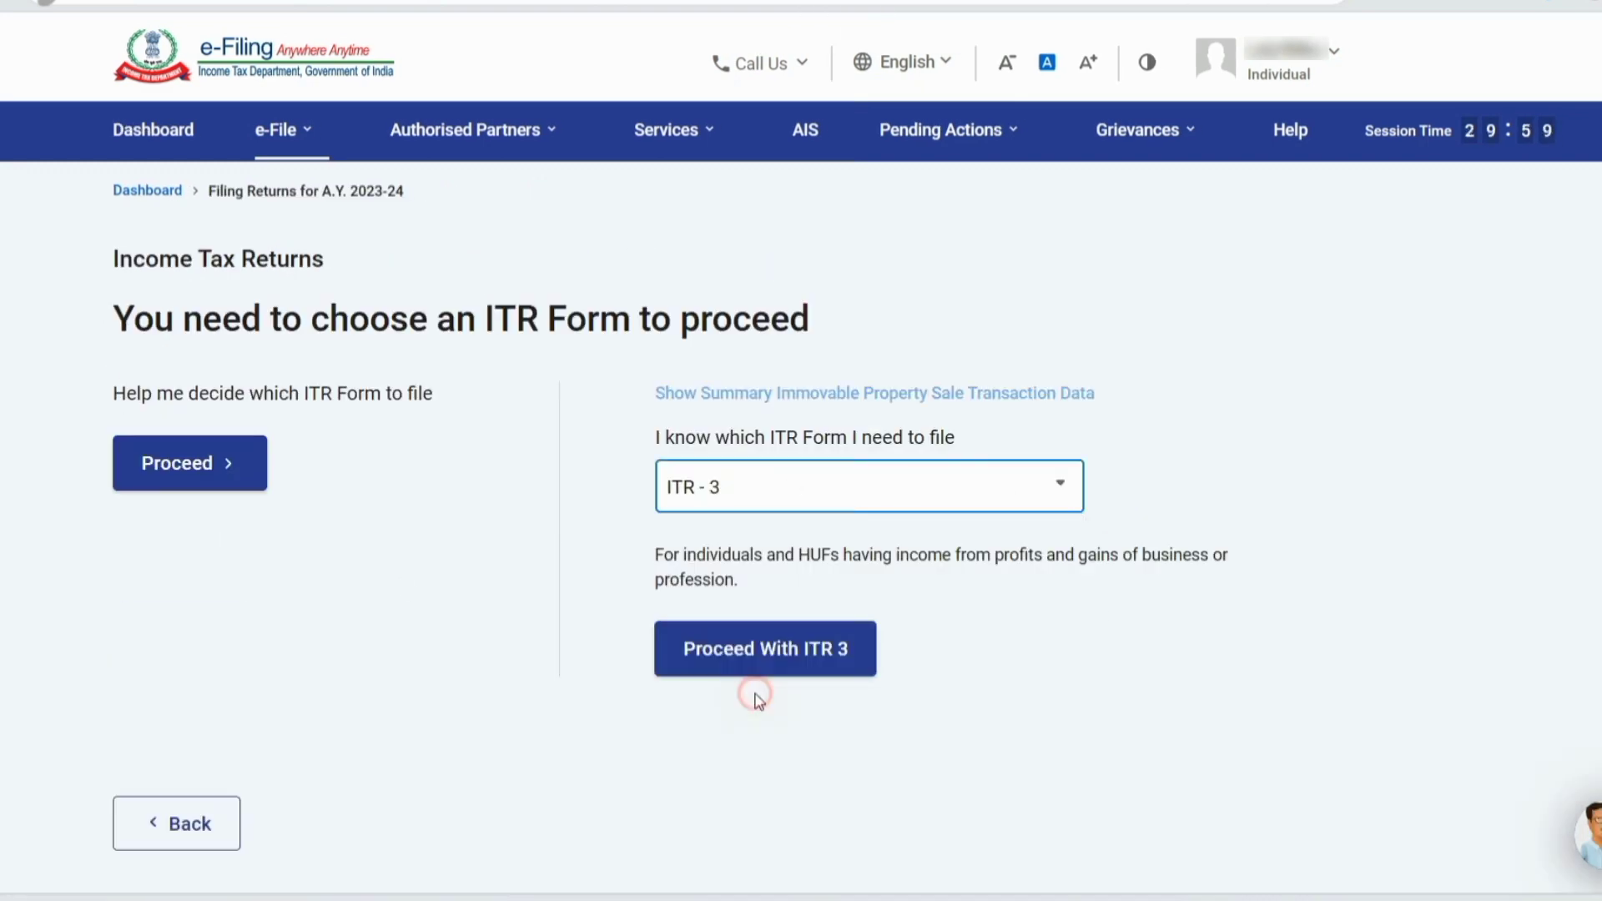
left_click(762, 647)
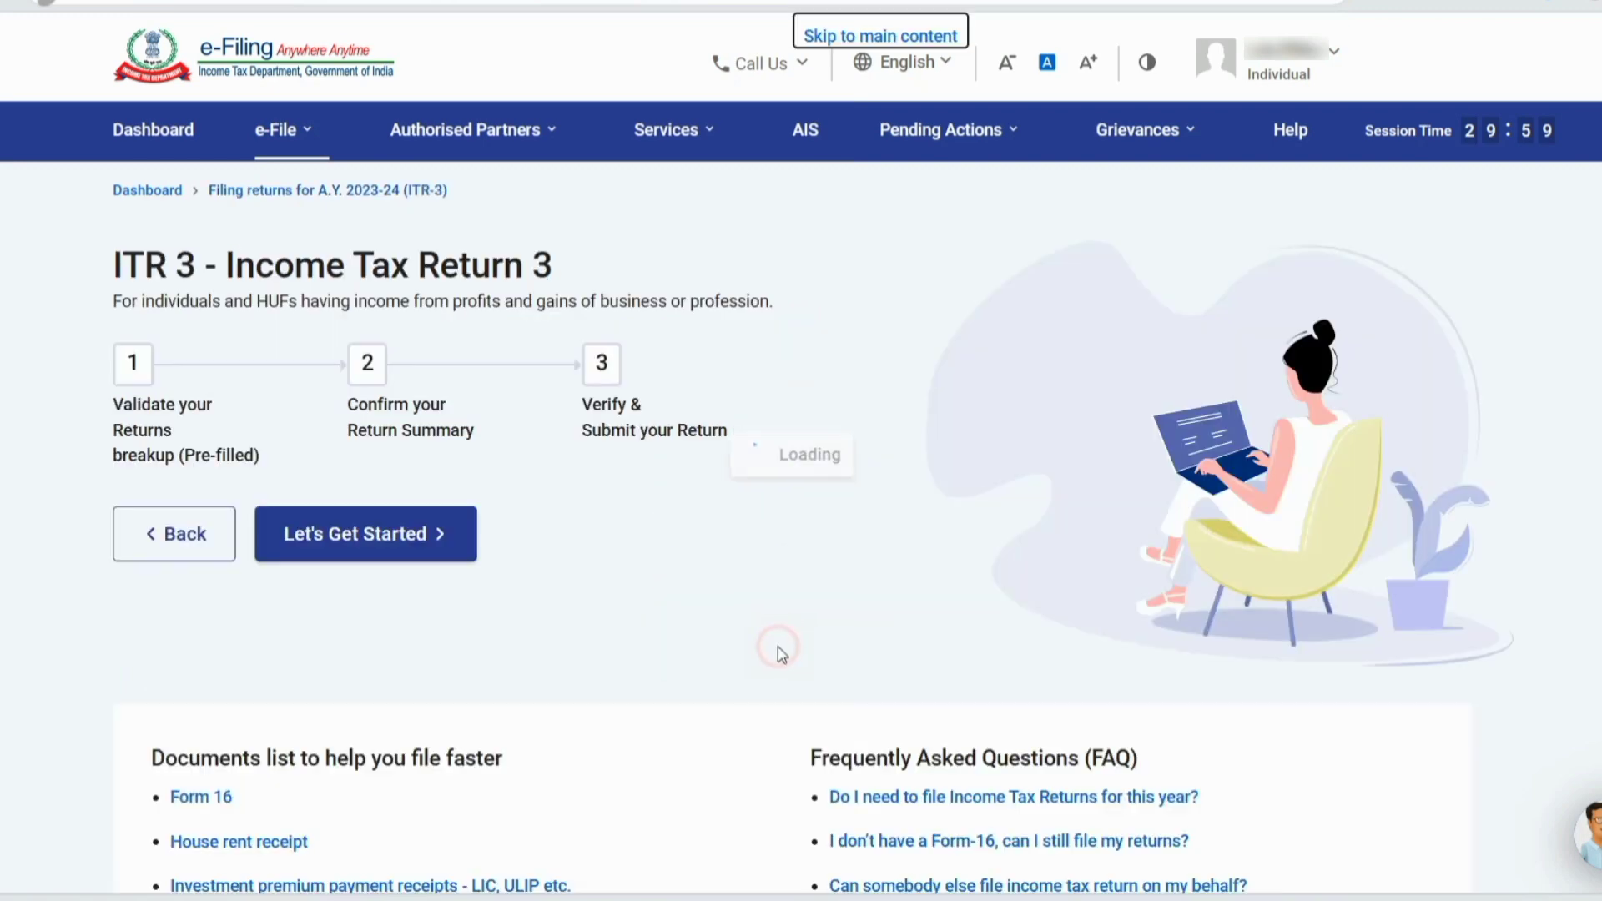
left_click(375, 536)
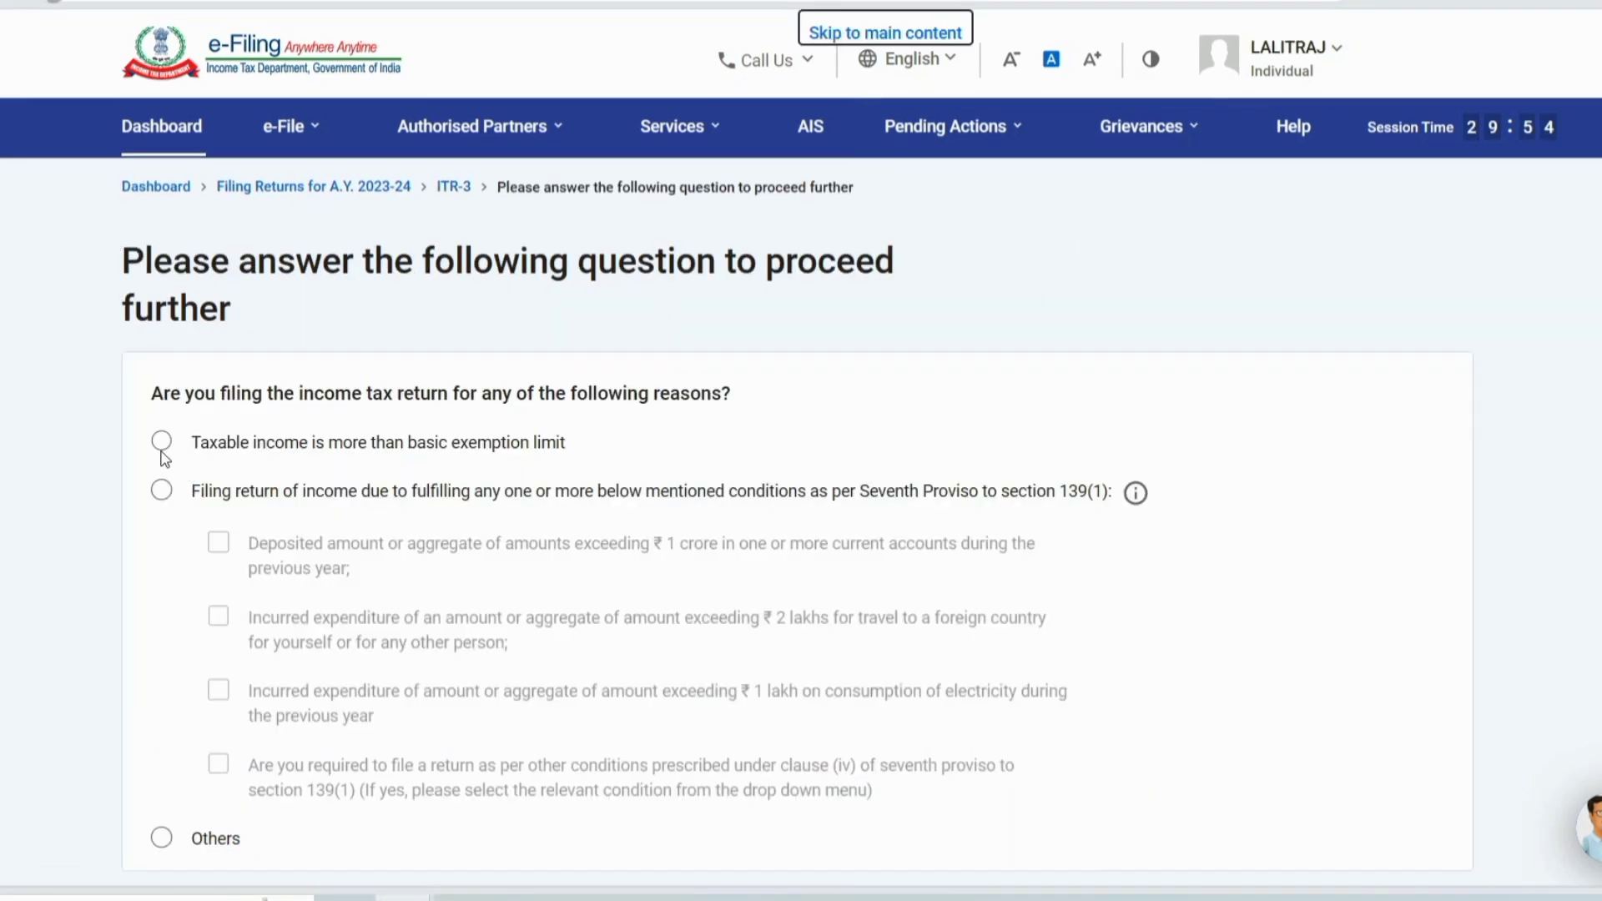
Step: Give taxable income above the basic exemption limit as the reason for filing and continue to schedule selection
left_click(161, 442)
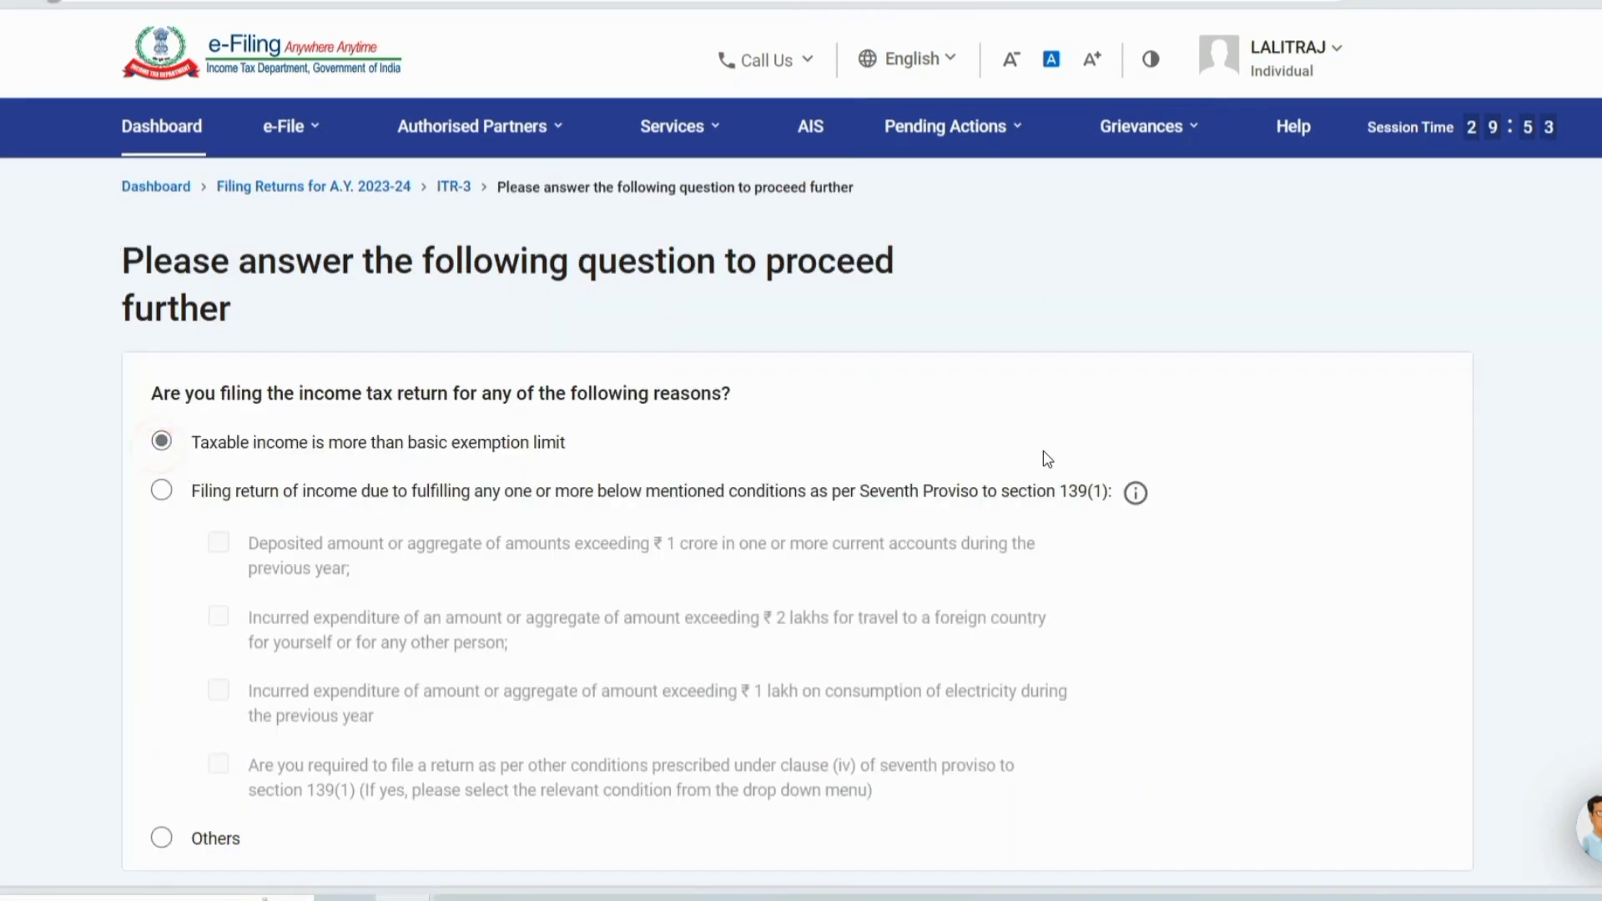
scroll(1044, 457, "down", 4)
left_click(1378, 672)
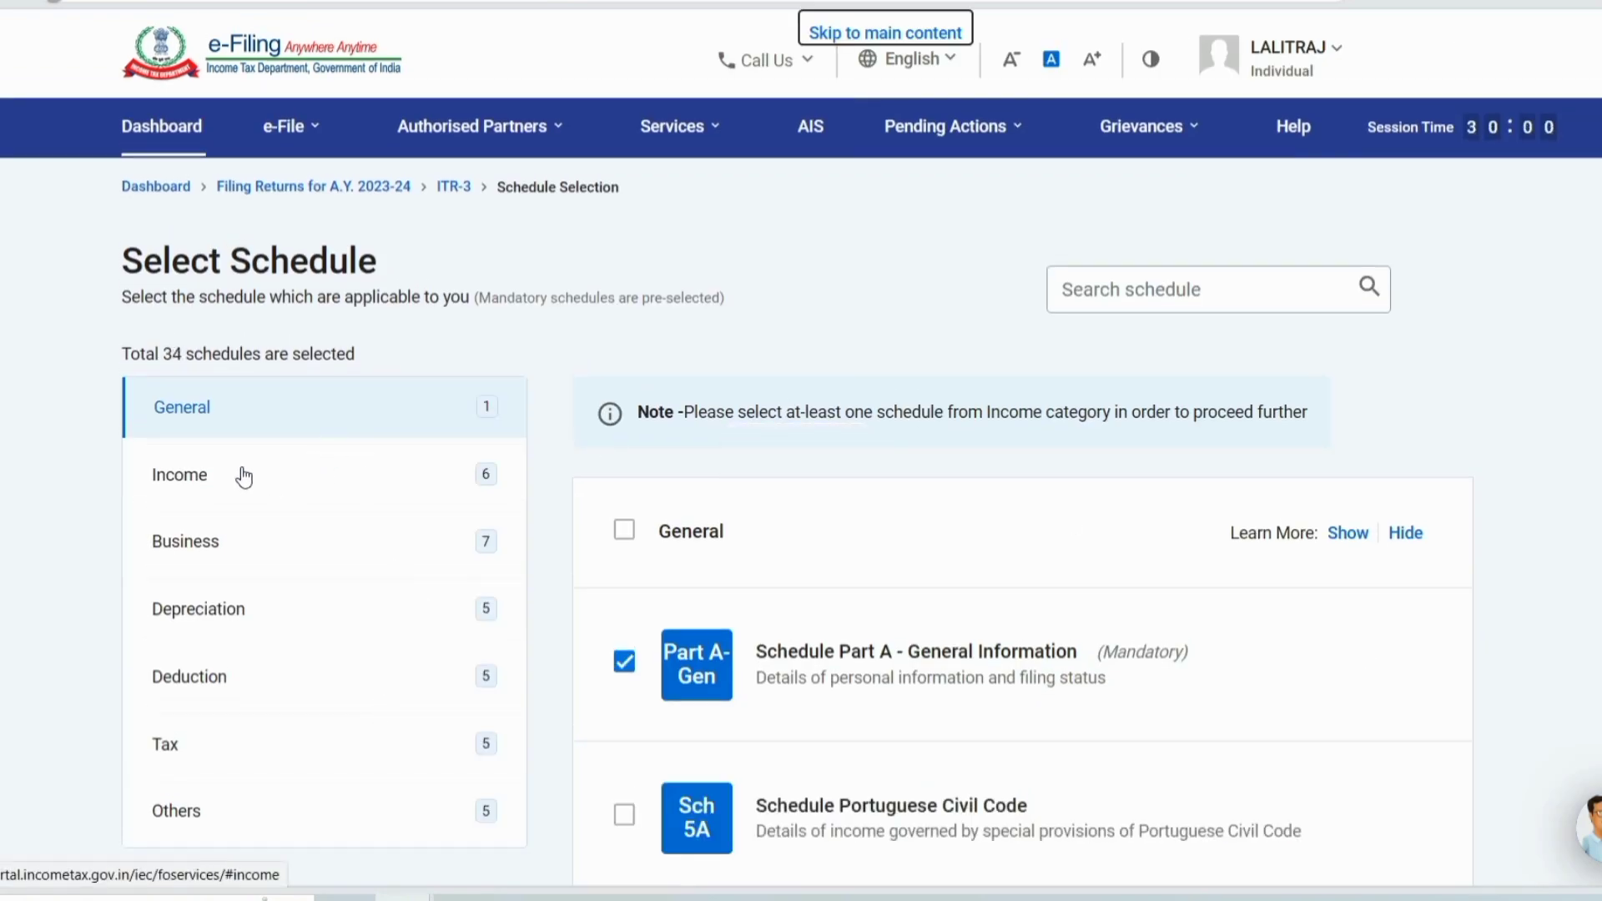
Step: Add Schedule VDA from the Income category to the selected schedules, continue and accept the disclaimer
left_click(218, 472)
scroll(1072, 508, "down", 6)
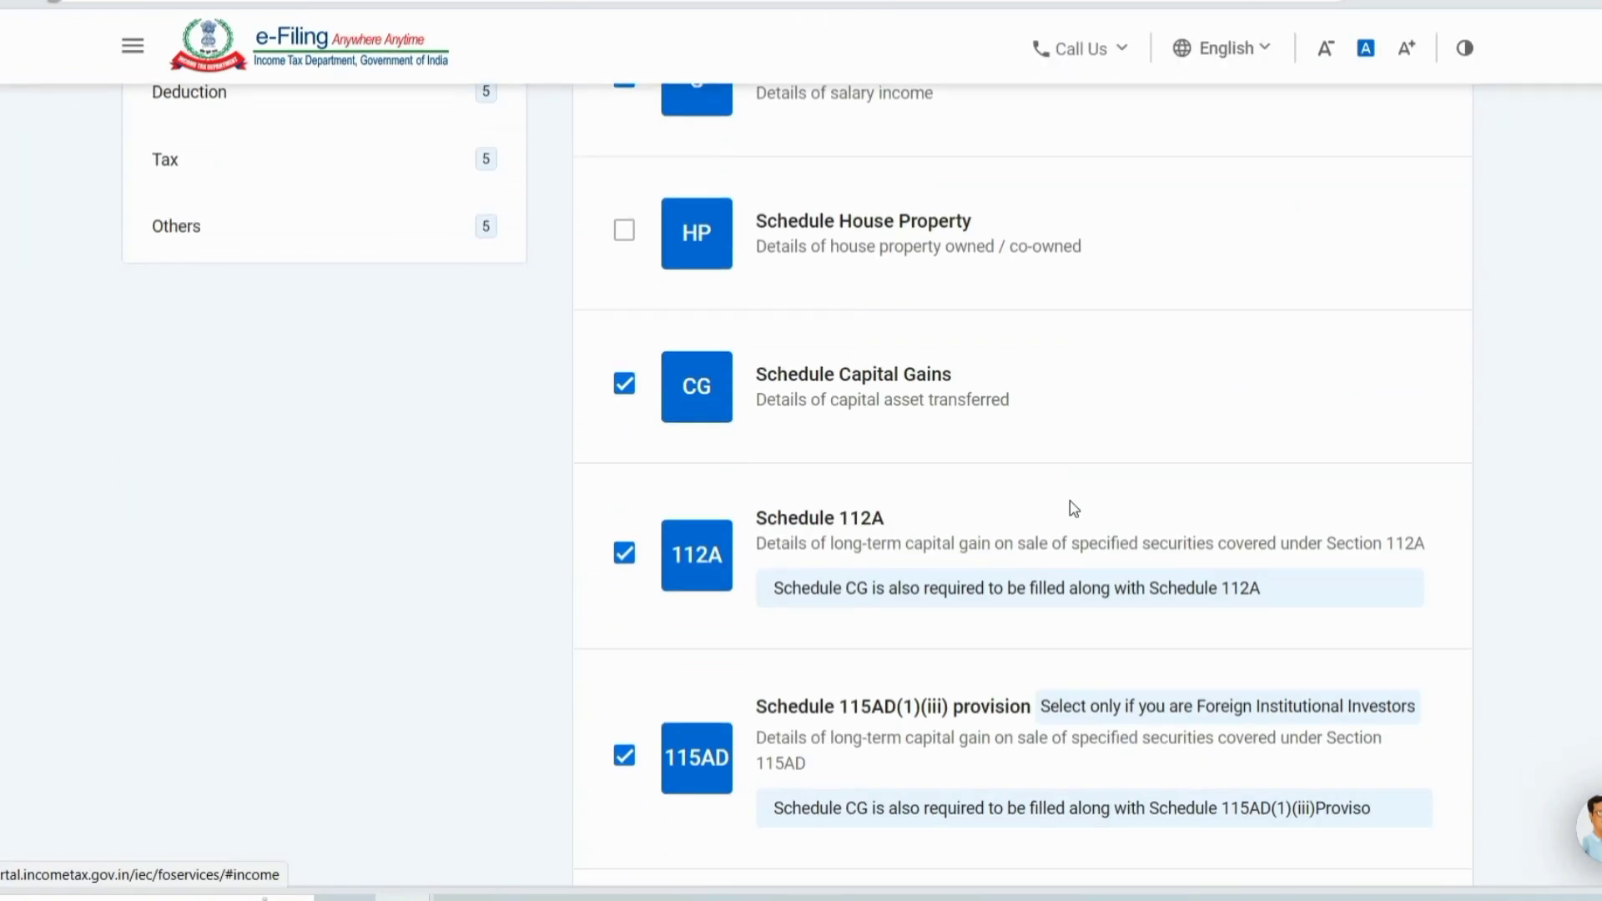
scroll(916, 487, "down", 4)
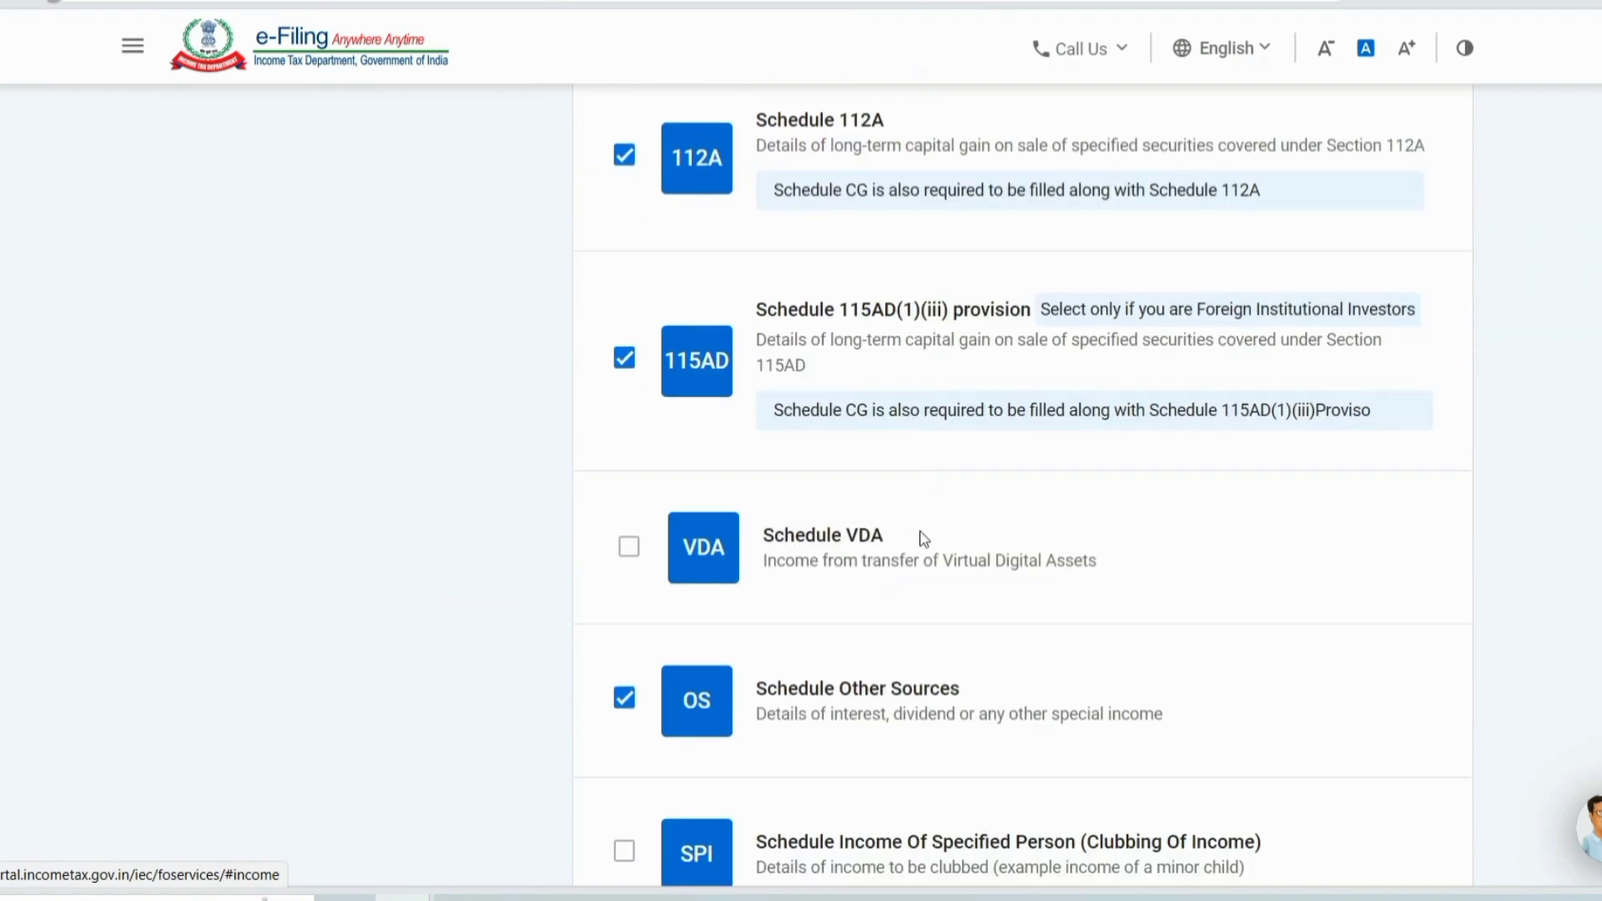
left_click(629, 547)
scroll(1331, 498, "down", 10)
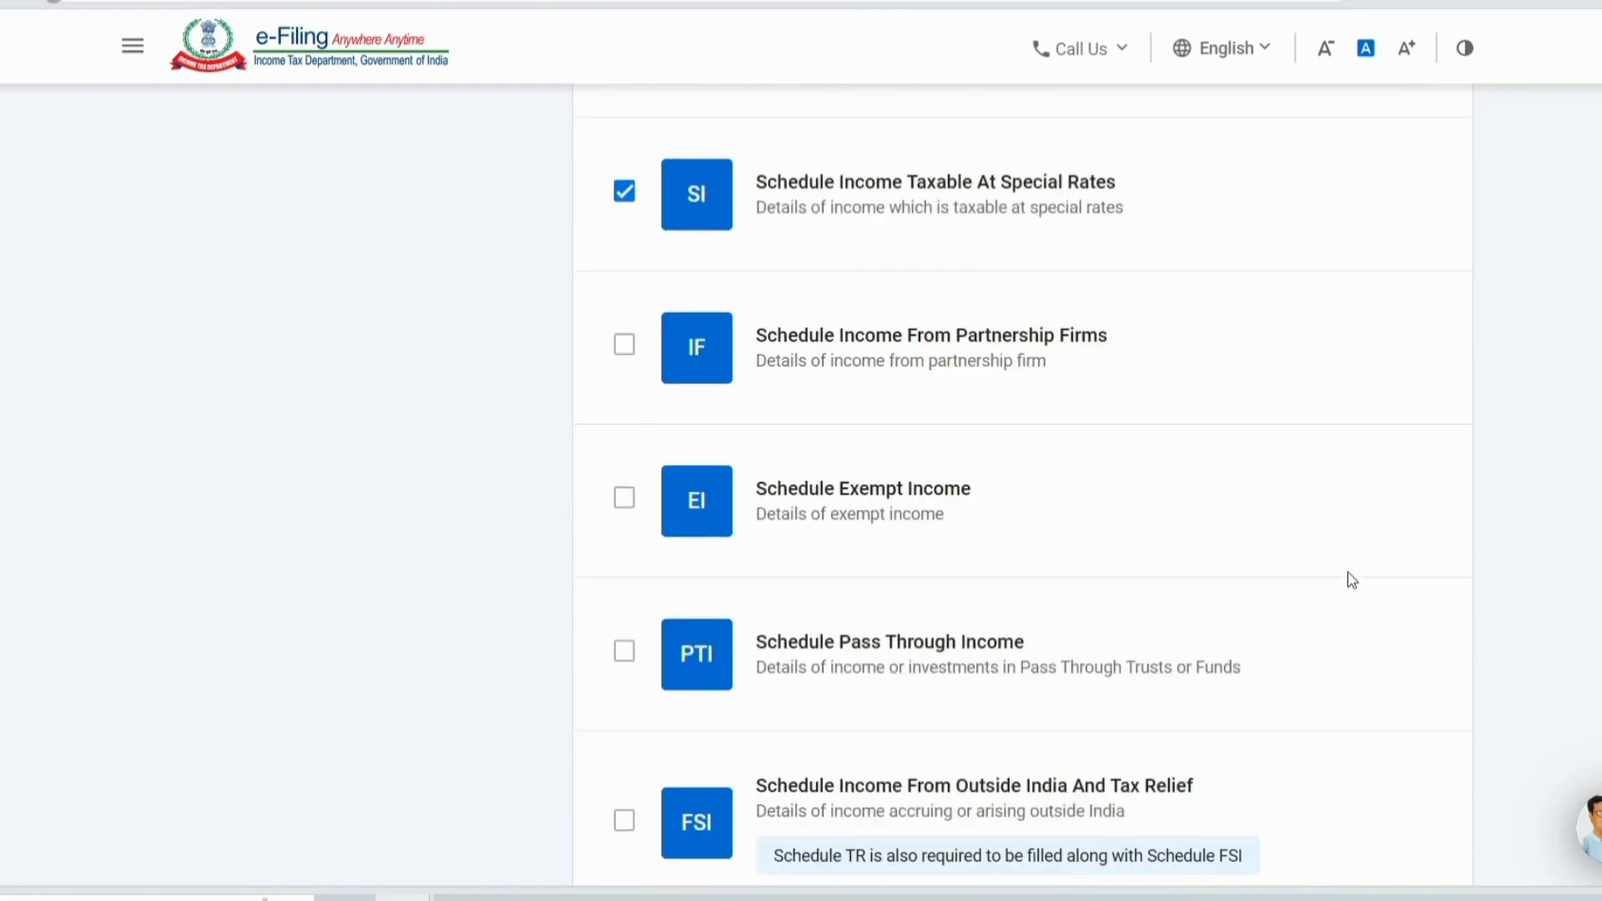
left_click(1375, 648)
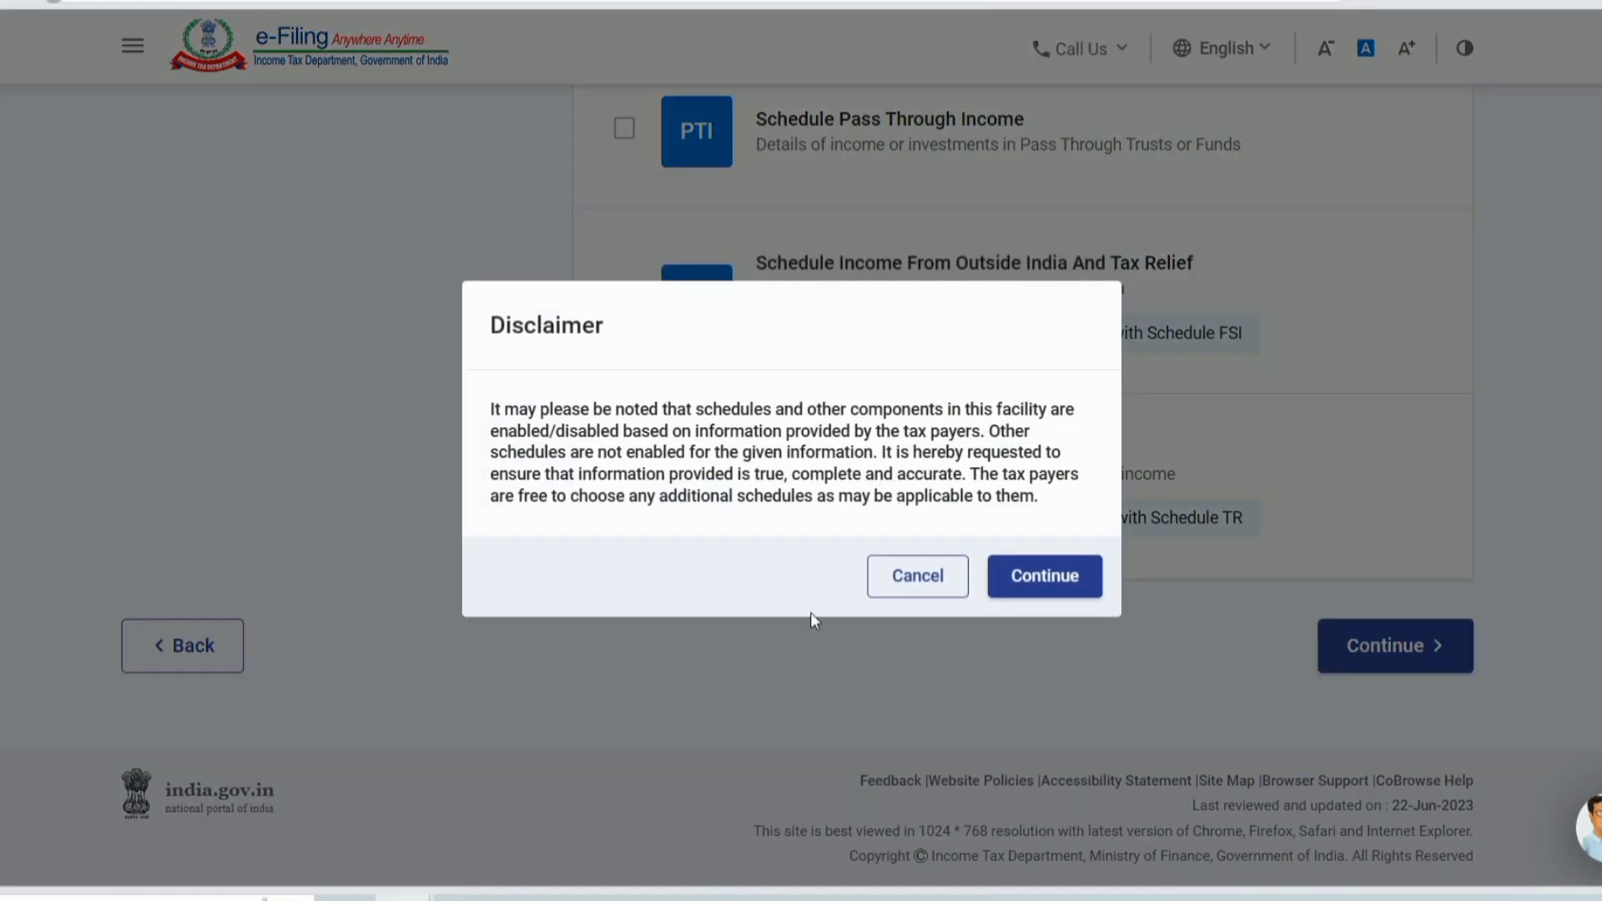
left_click(1012, 574)
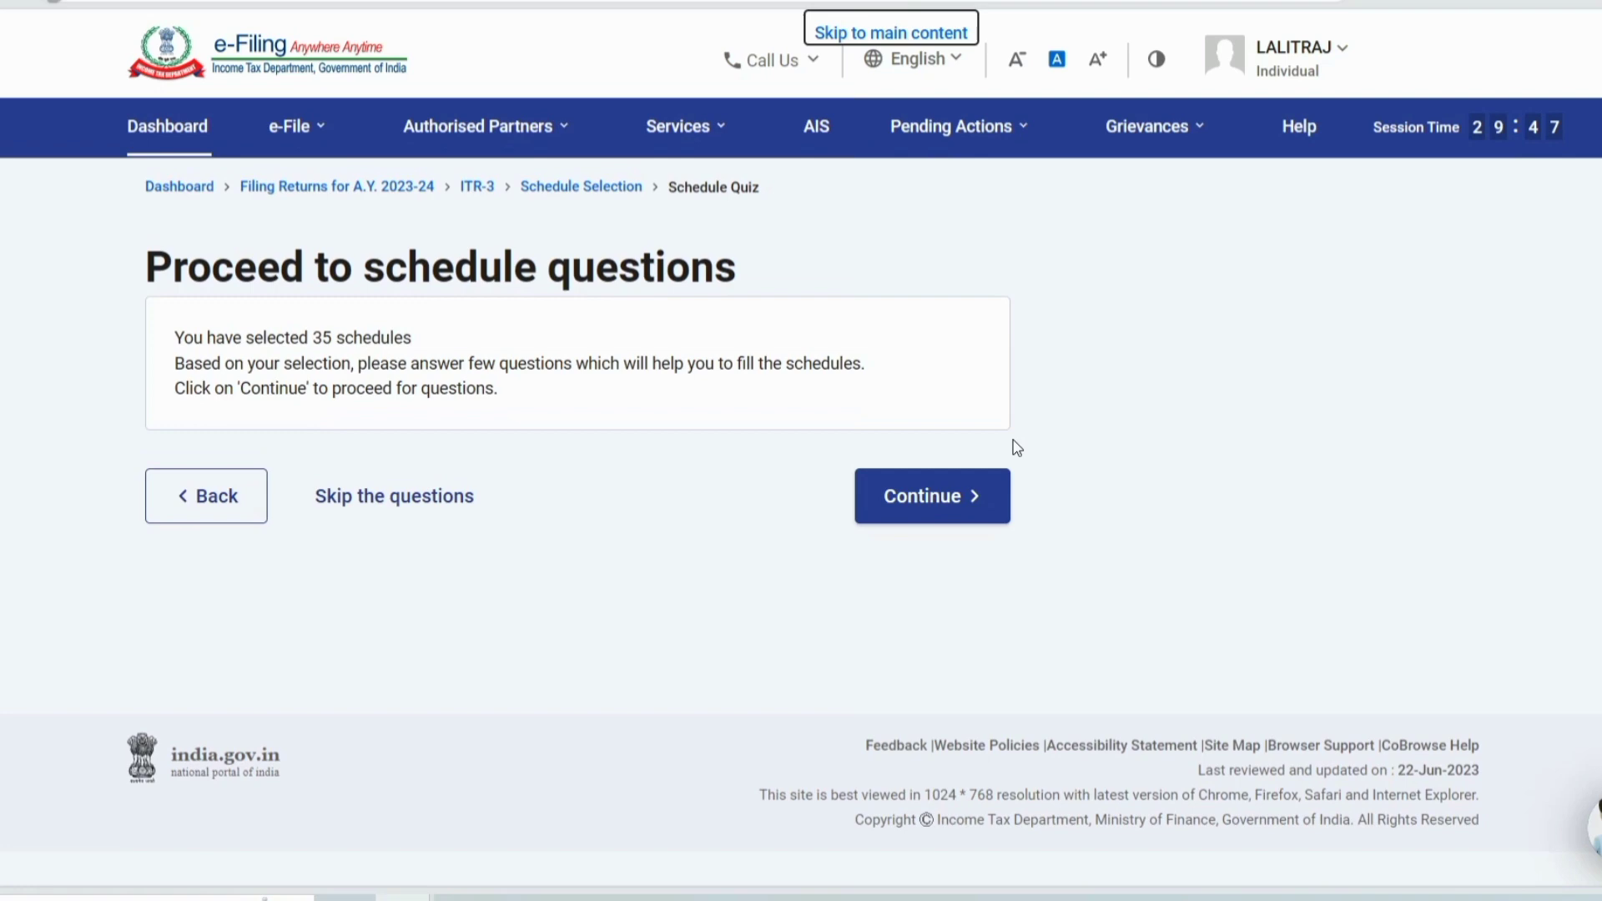
Step: Skip the schedule questions, acknowledge the pre-filled data notice and open Schedule VDA from the schedules summary
left_click(417, 510)
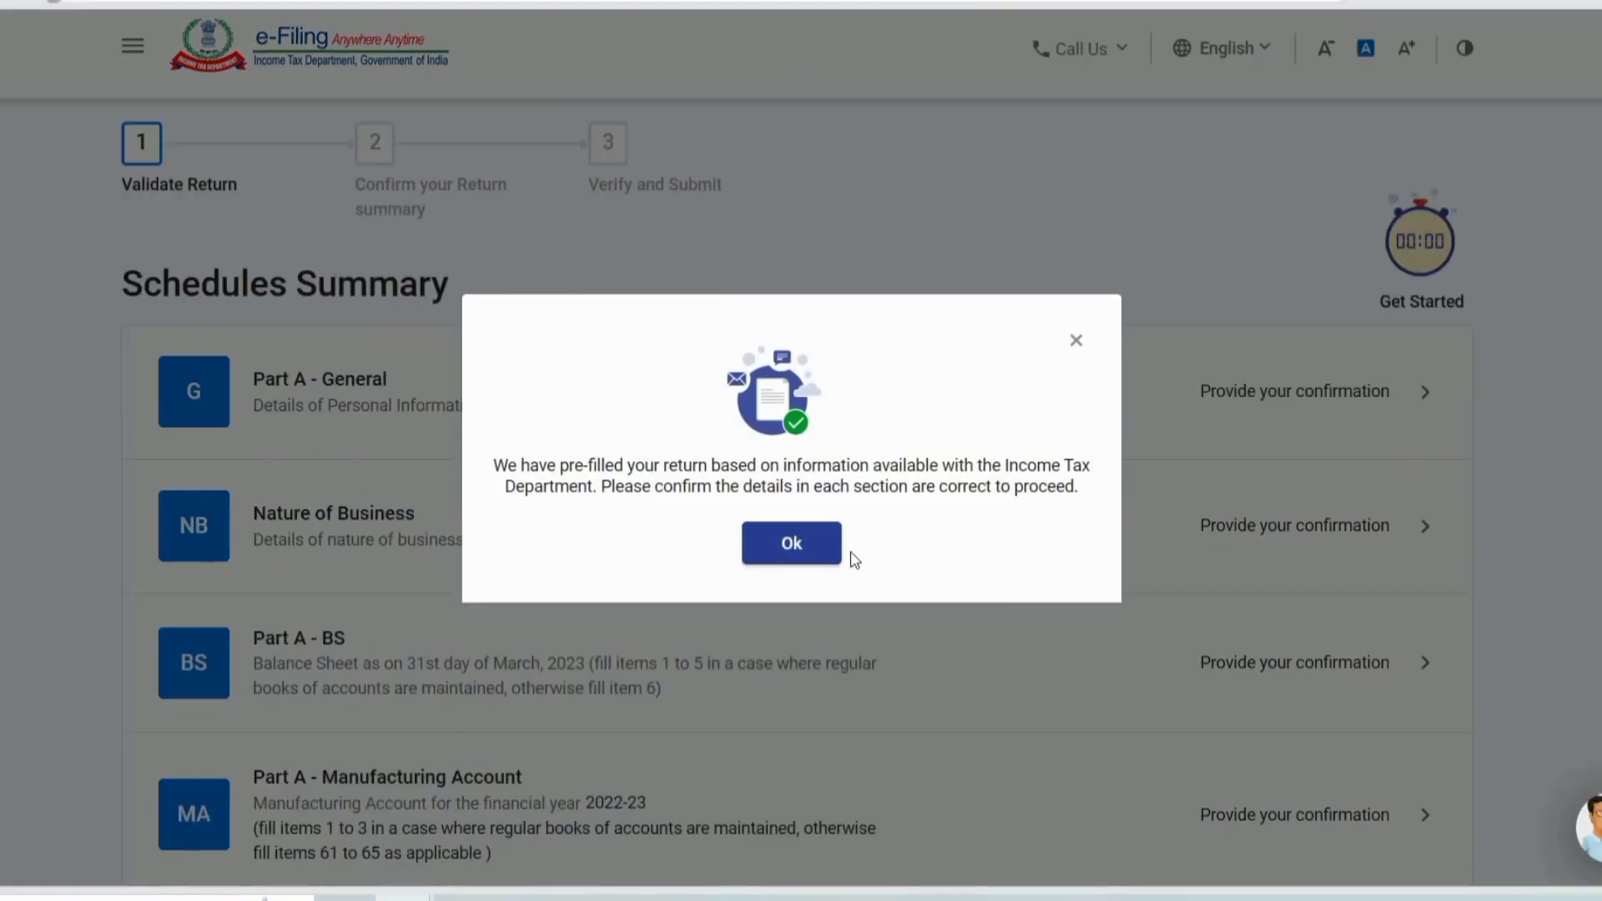
left_click(793, 542)
scroll(809, 547, "down", 4)
scroll(577, 416, "down", 10)
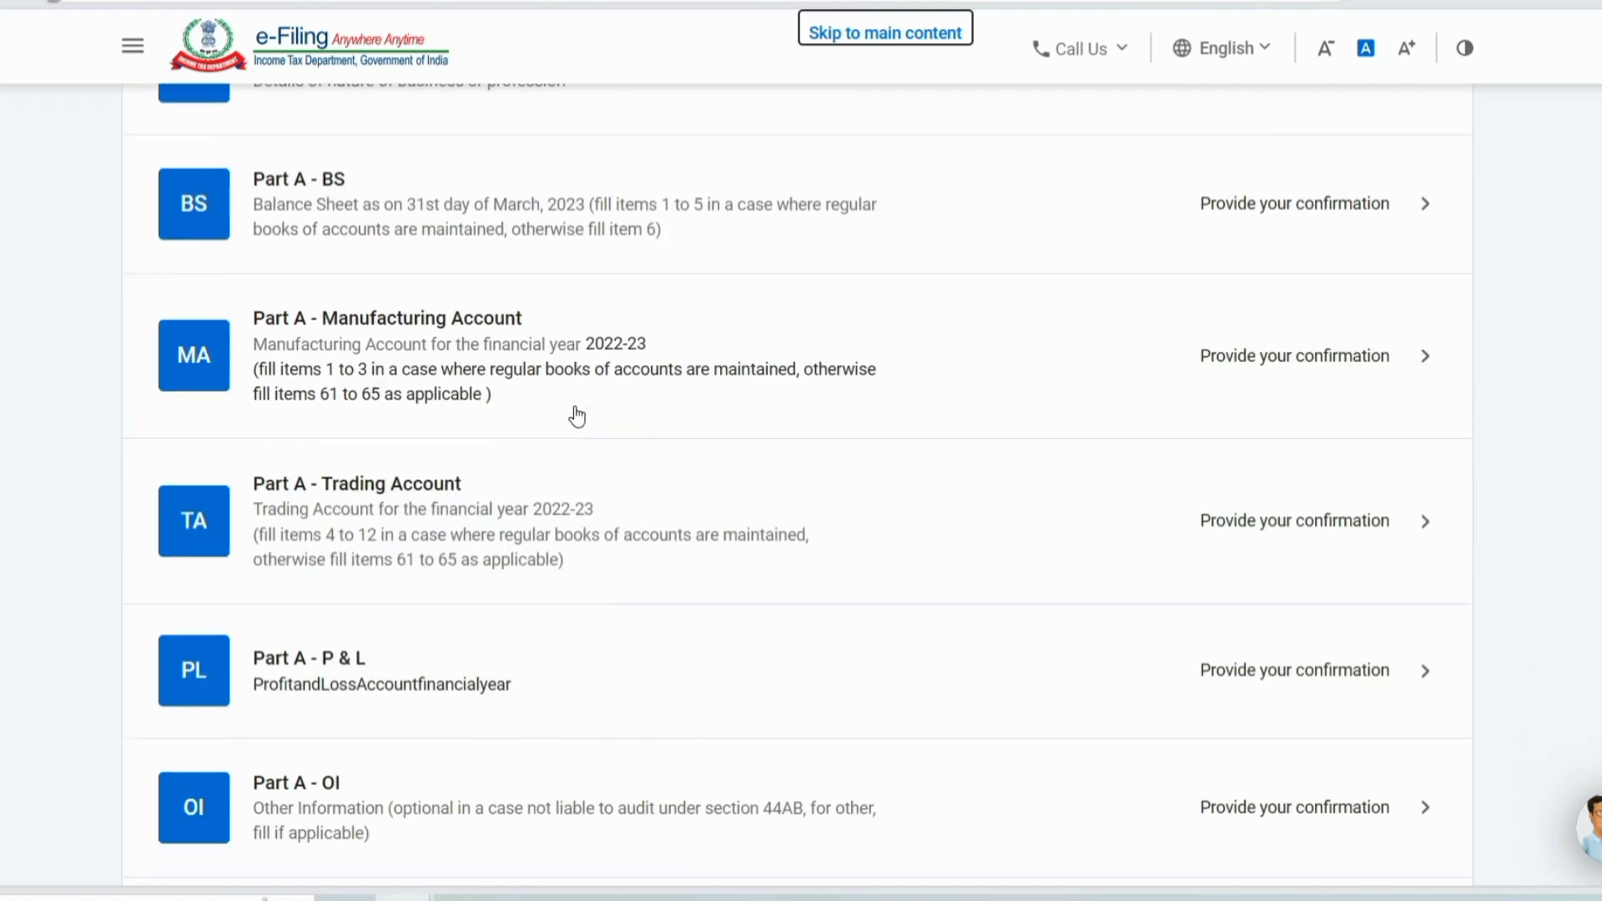
scroll(576, 416, "down", 8)
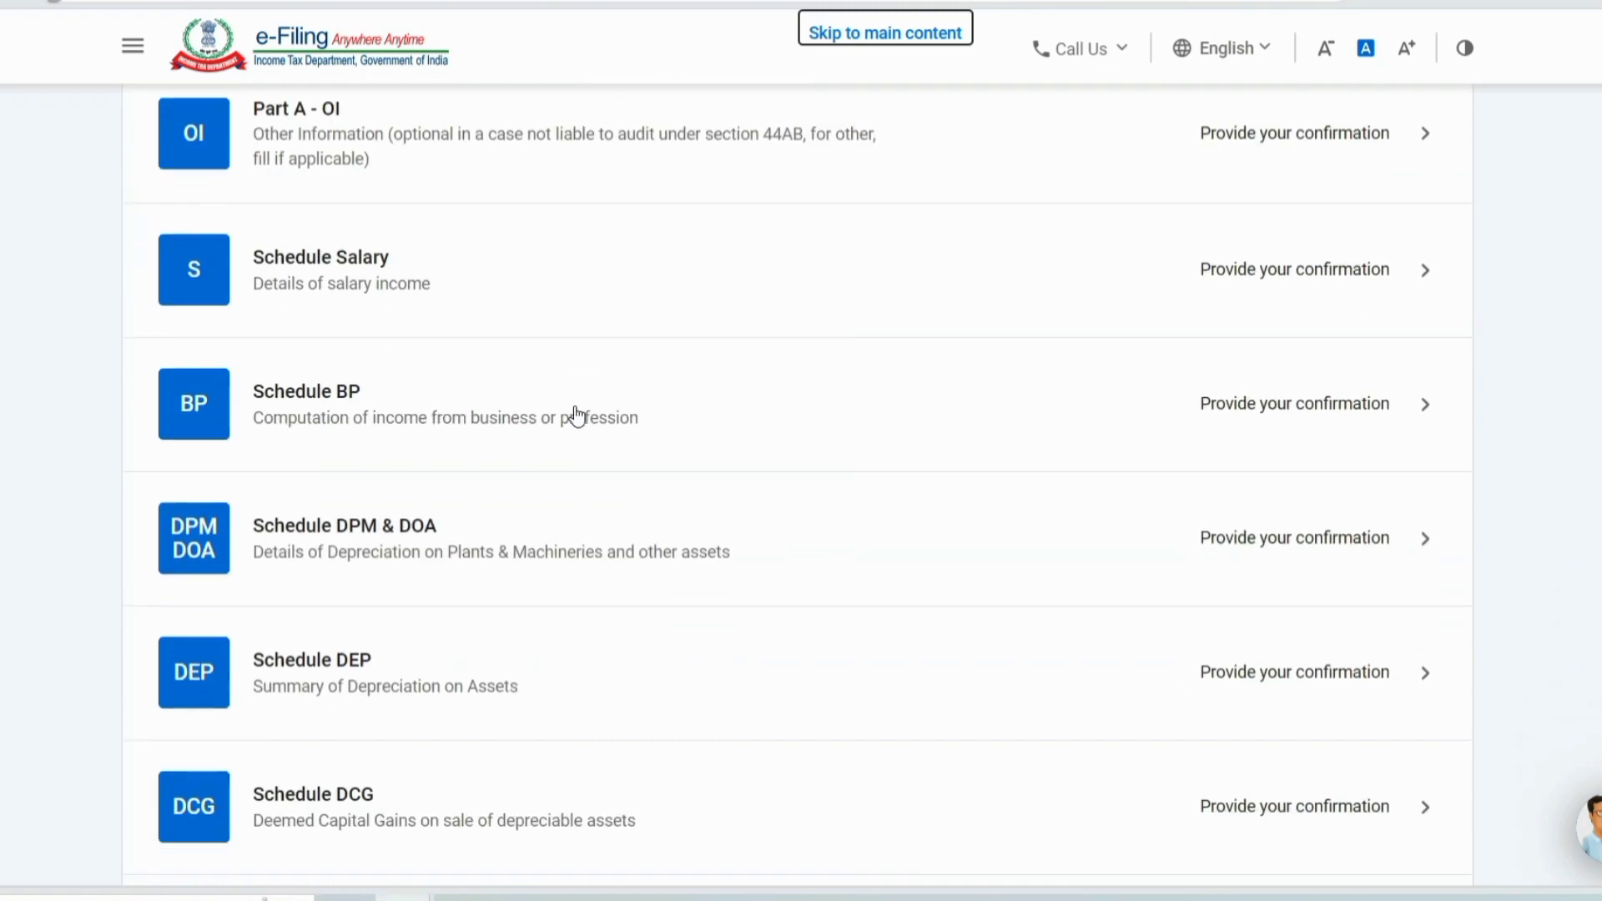
scroll(577, 415, "down", 4)
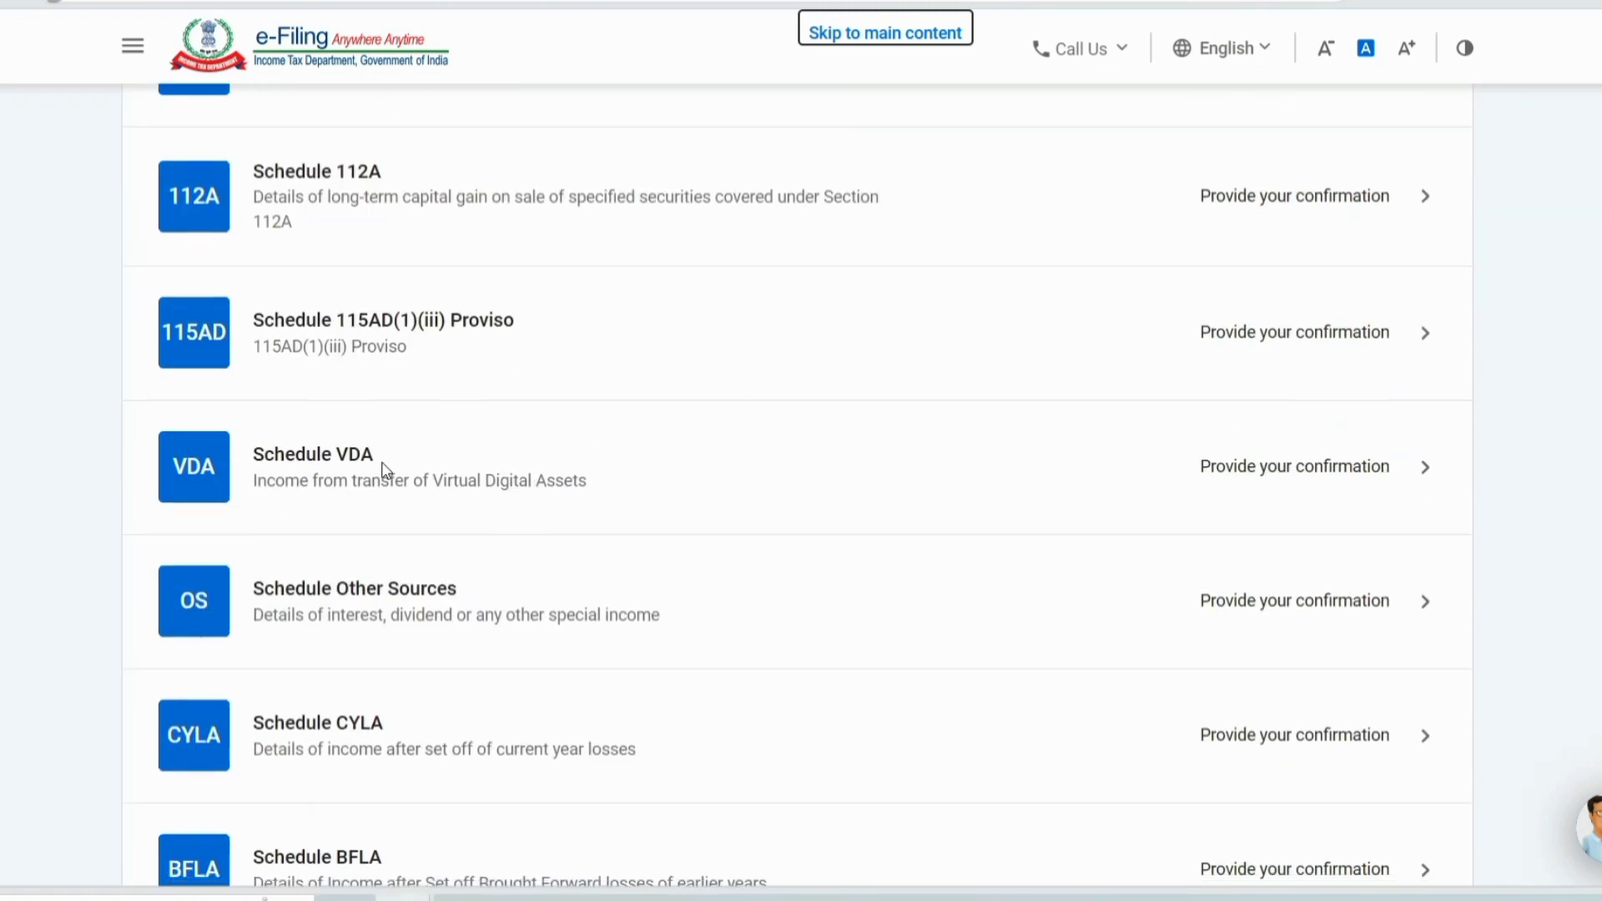
left_click(634, 474)
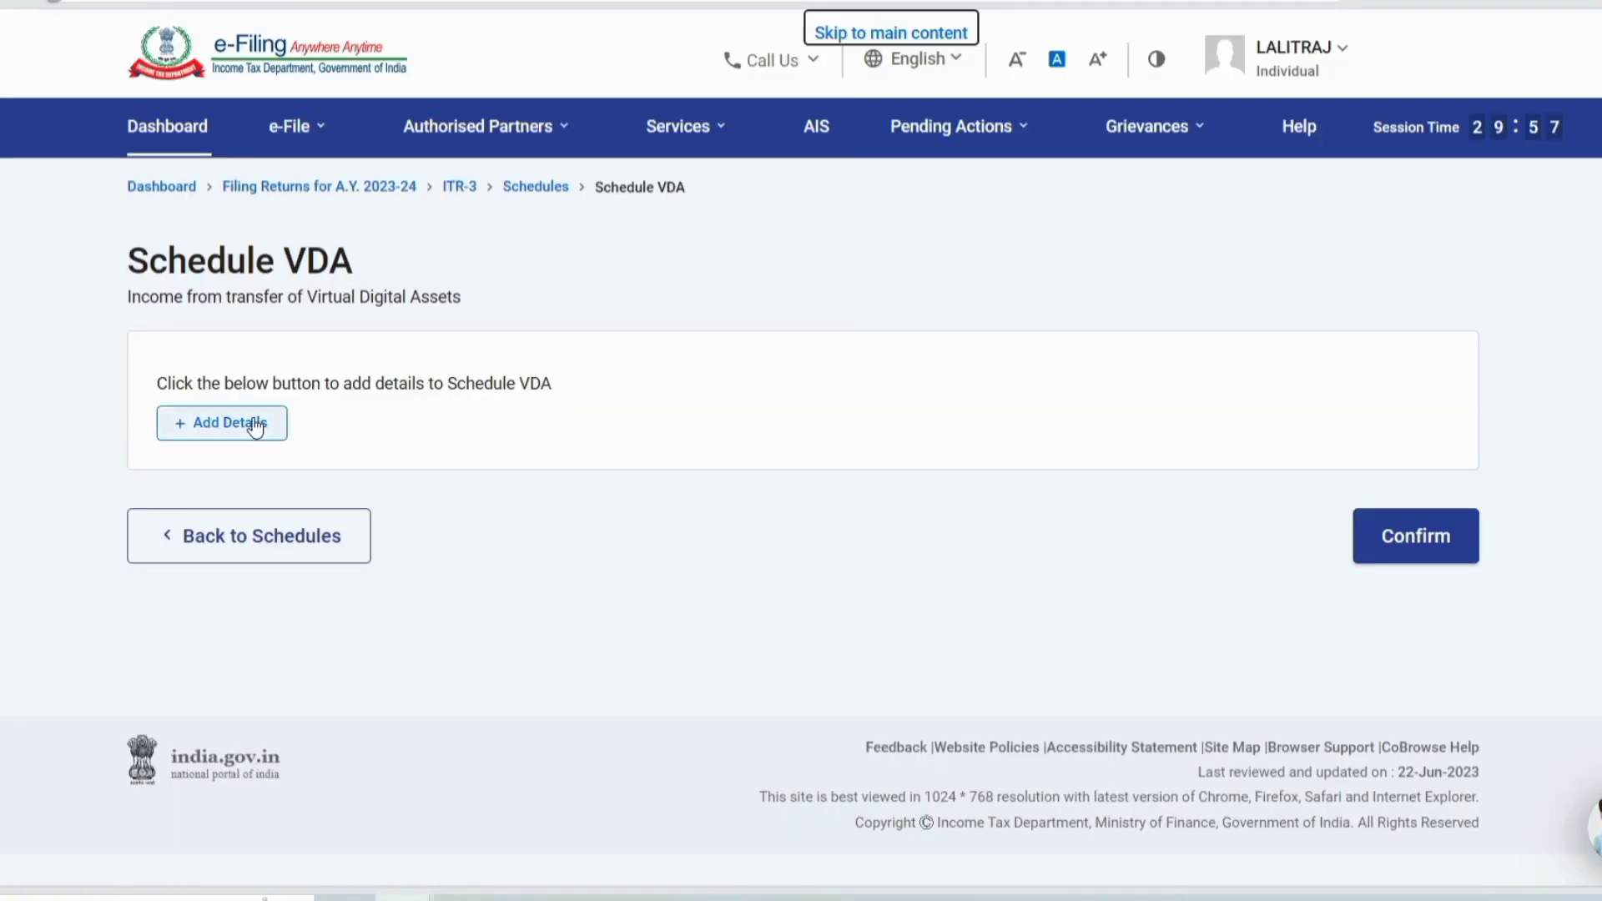
Step: Start a virtual digital asset entry with acquisition date 06-Jan-2023 and transfer date 01-Mar-2023
left_click(179, 428)
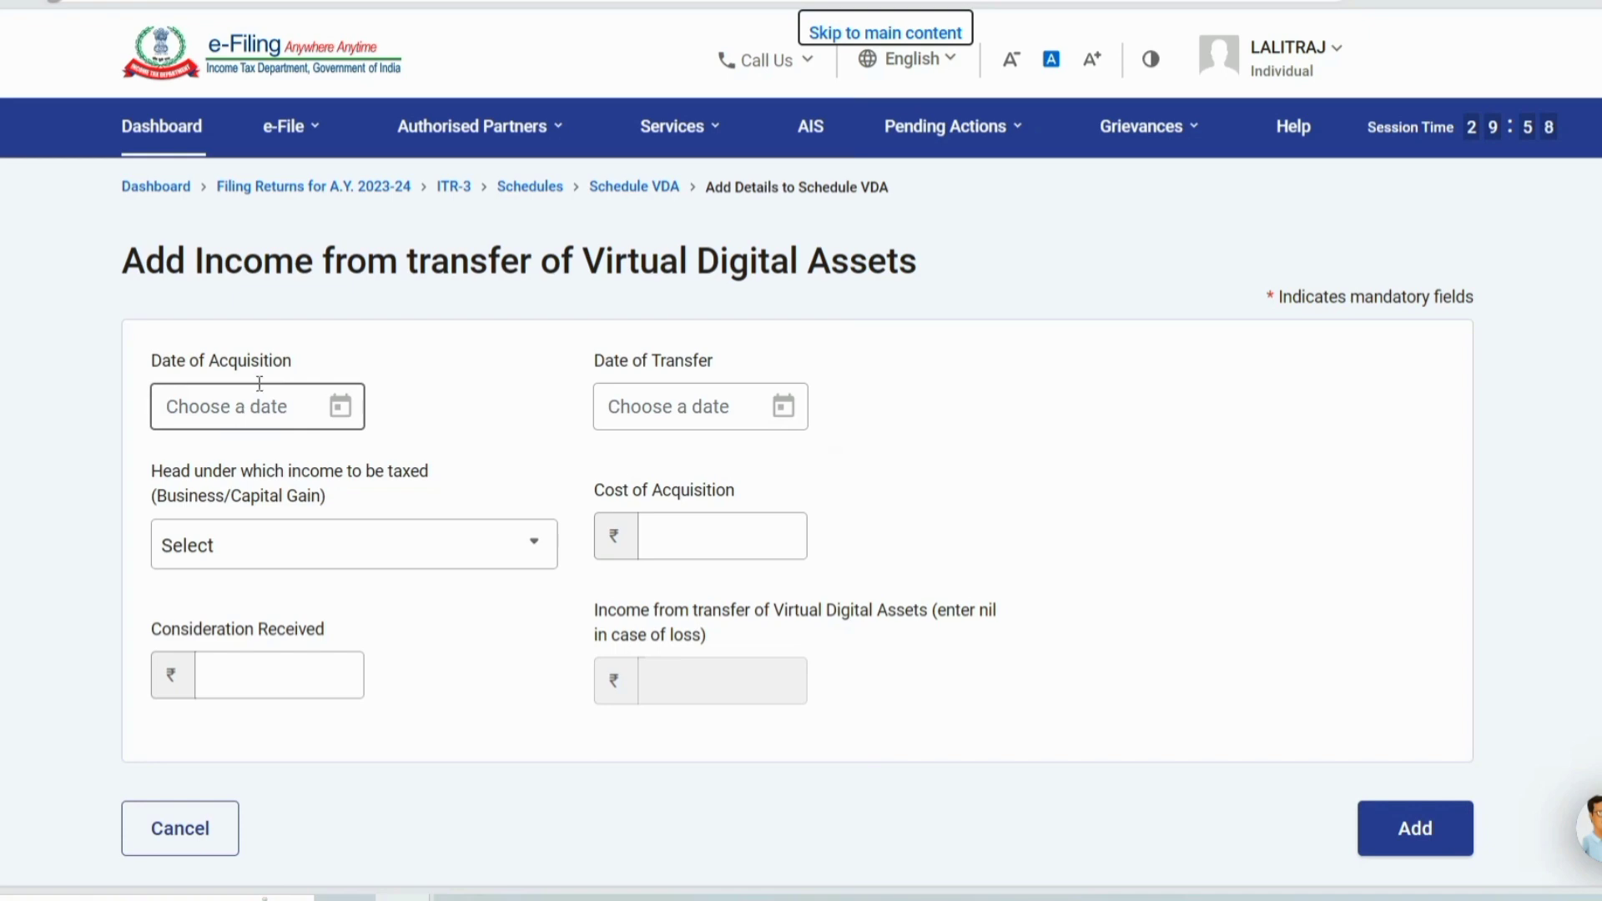
left_click(345, 410)
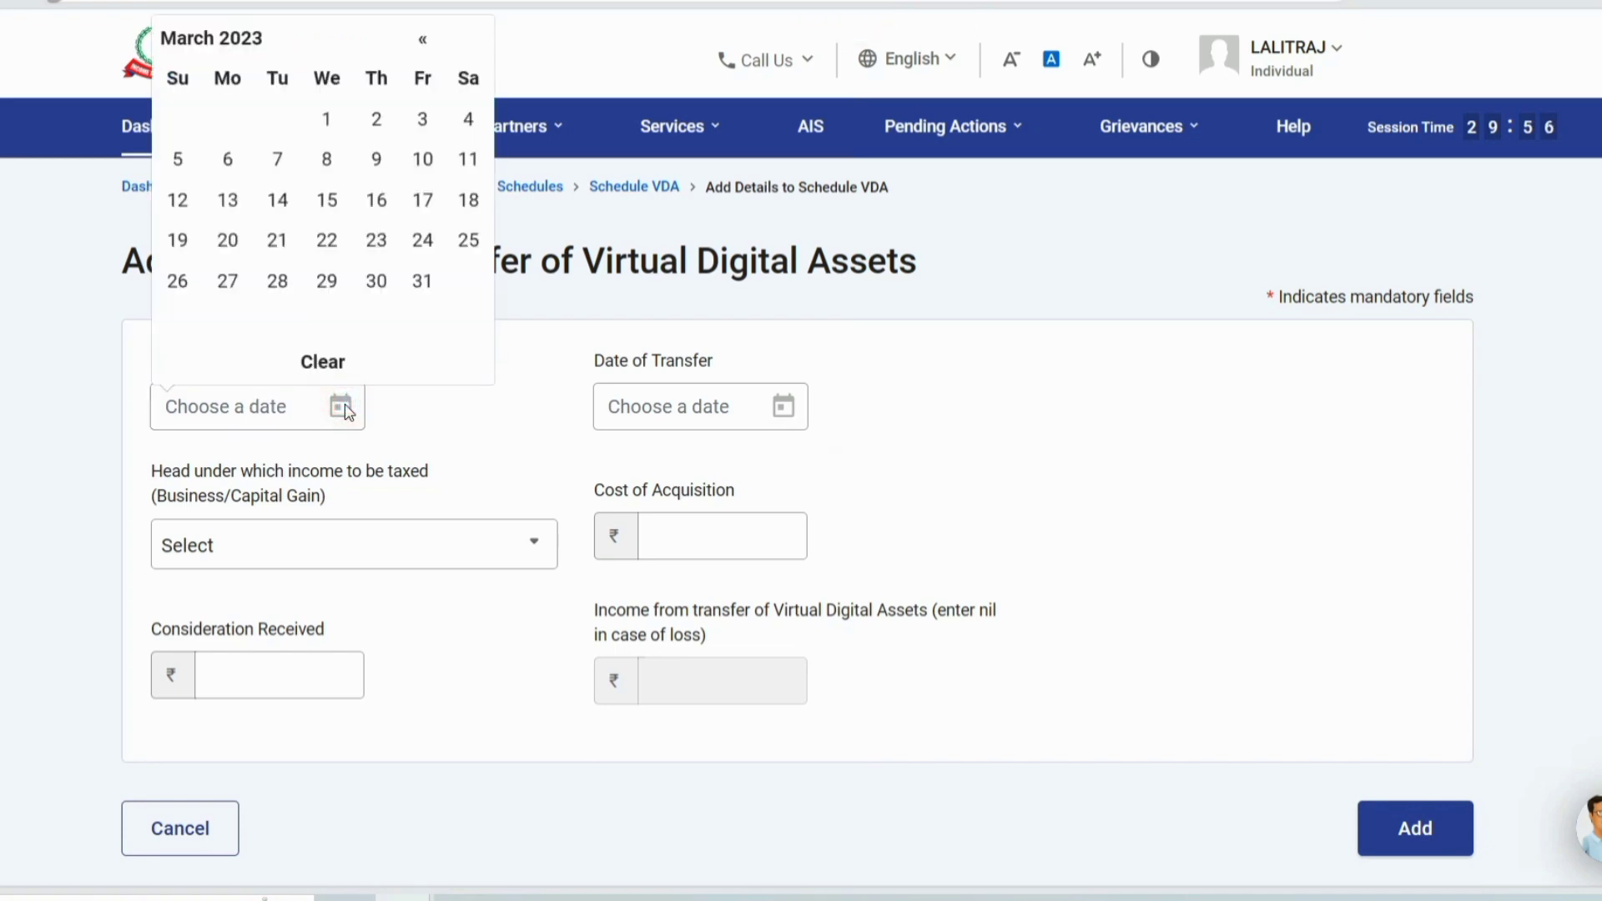
left_click(420, 42)
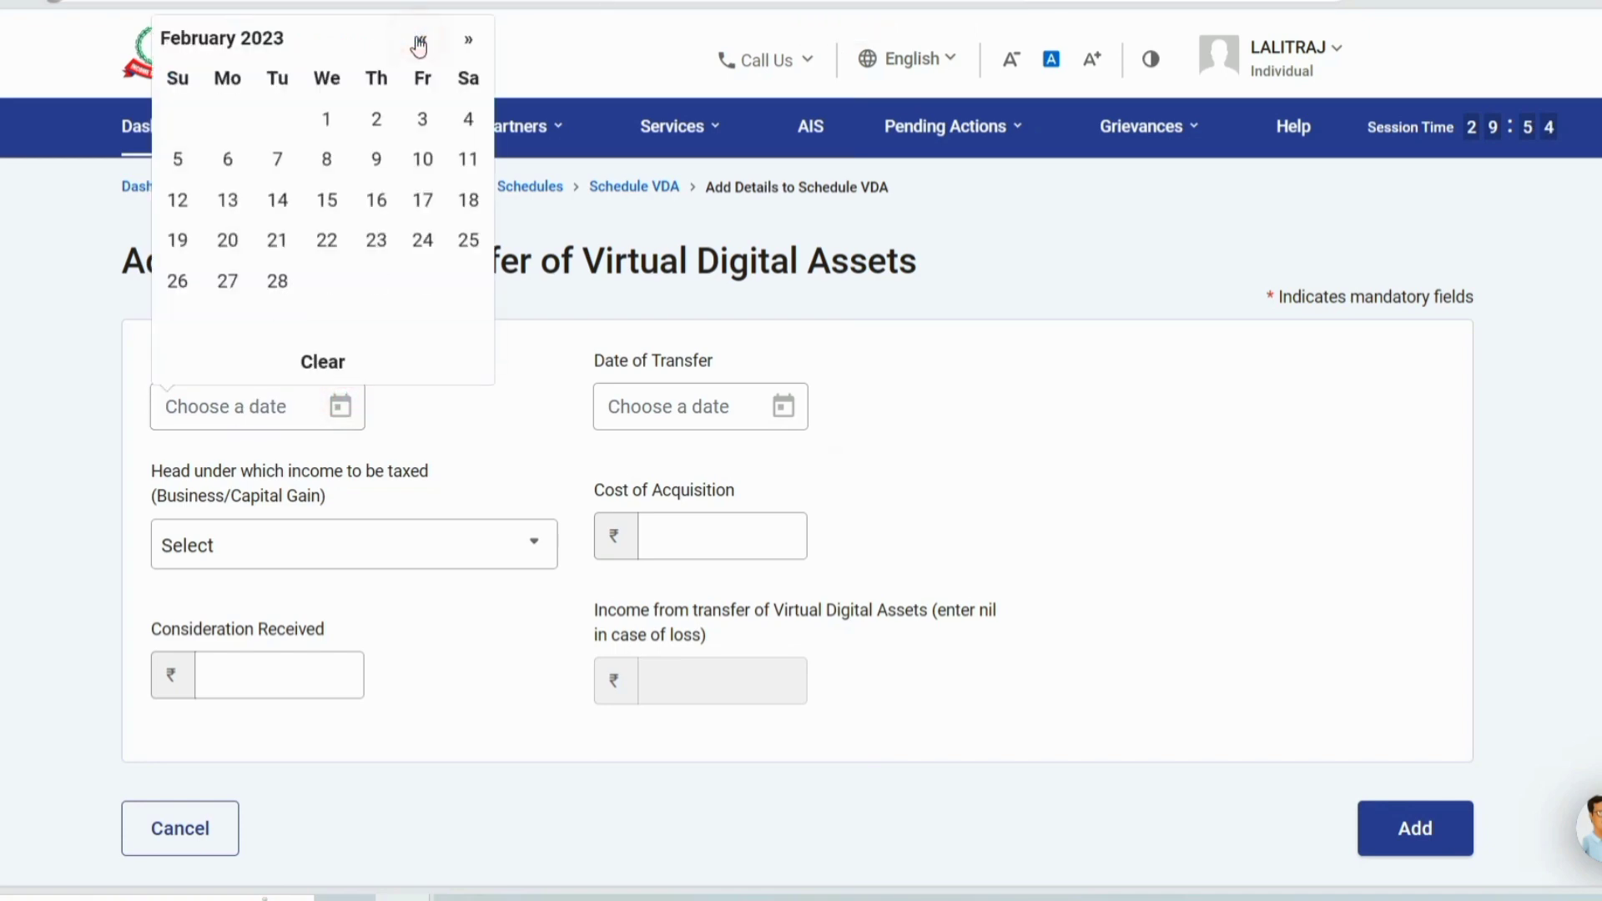
left_click(421, 41)
left_click(422, 158)
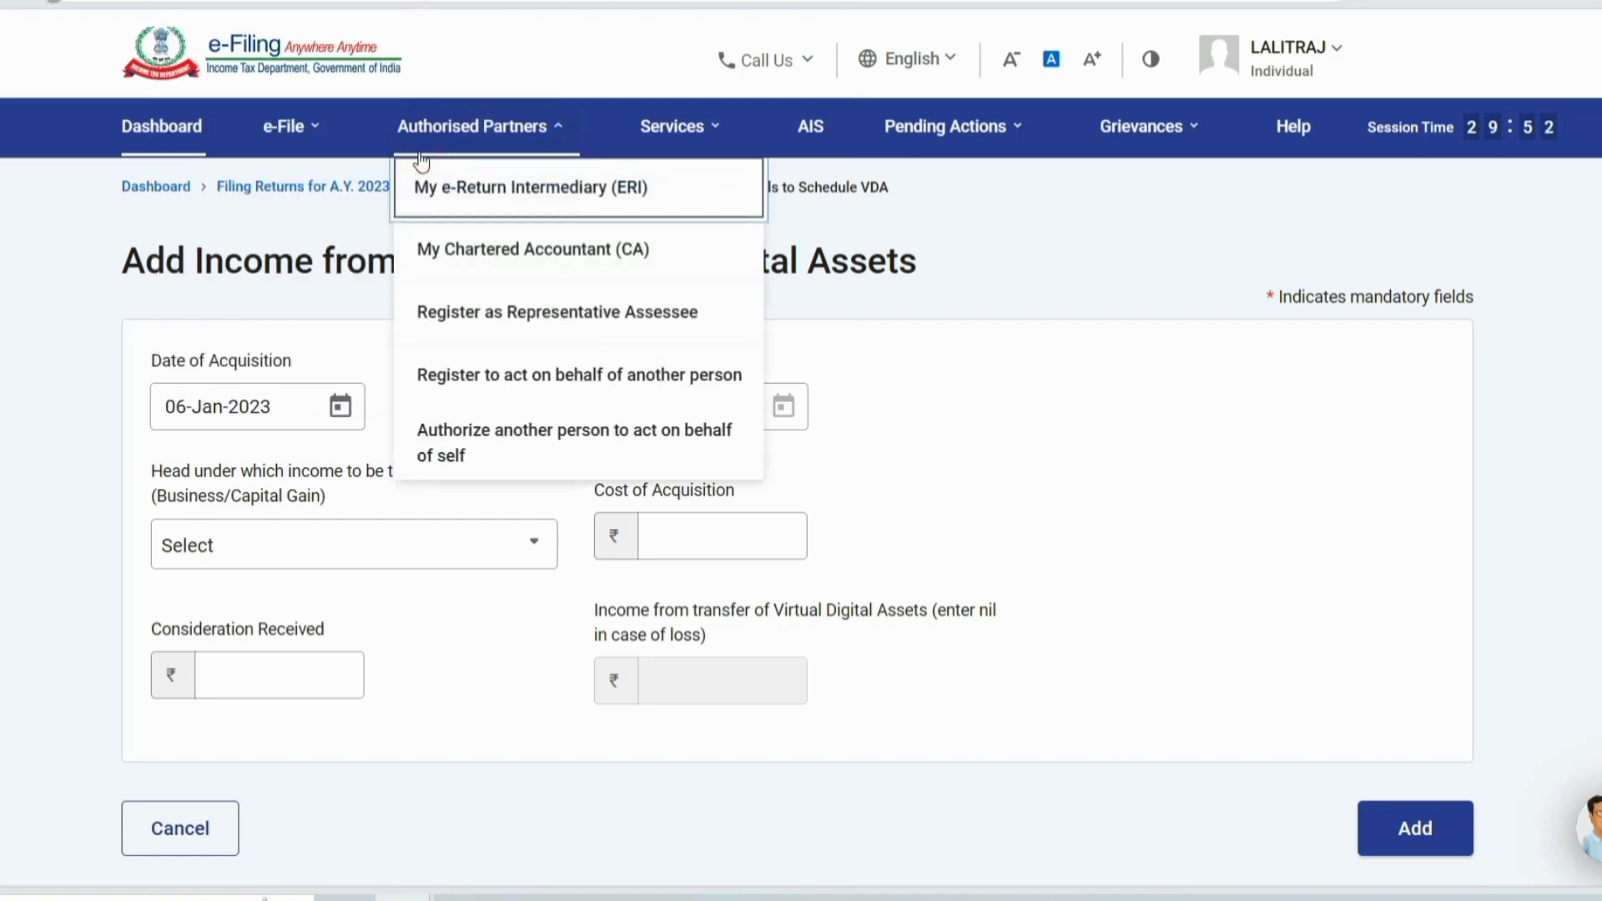
left_click(780, 409)
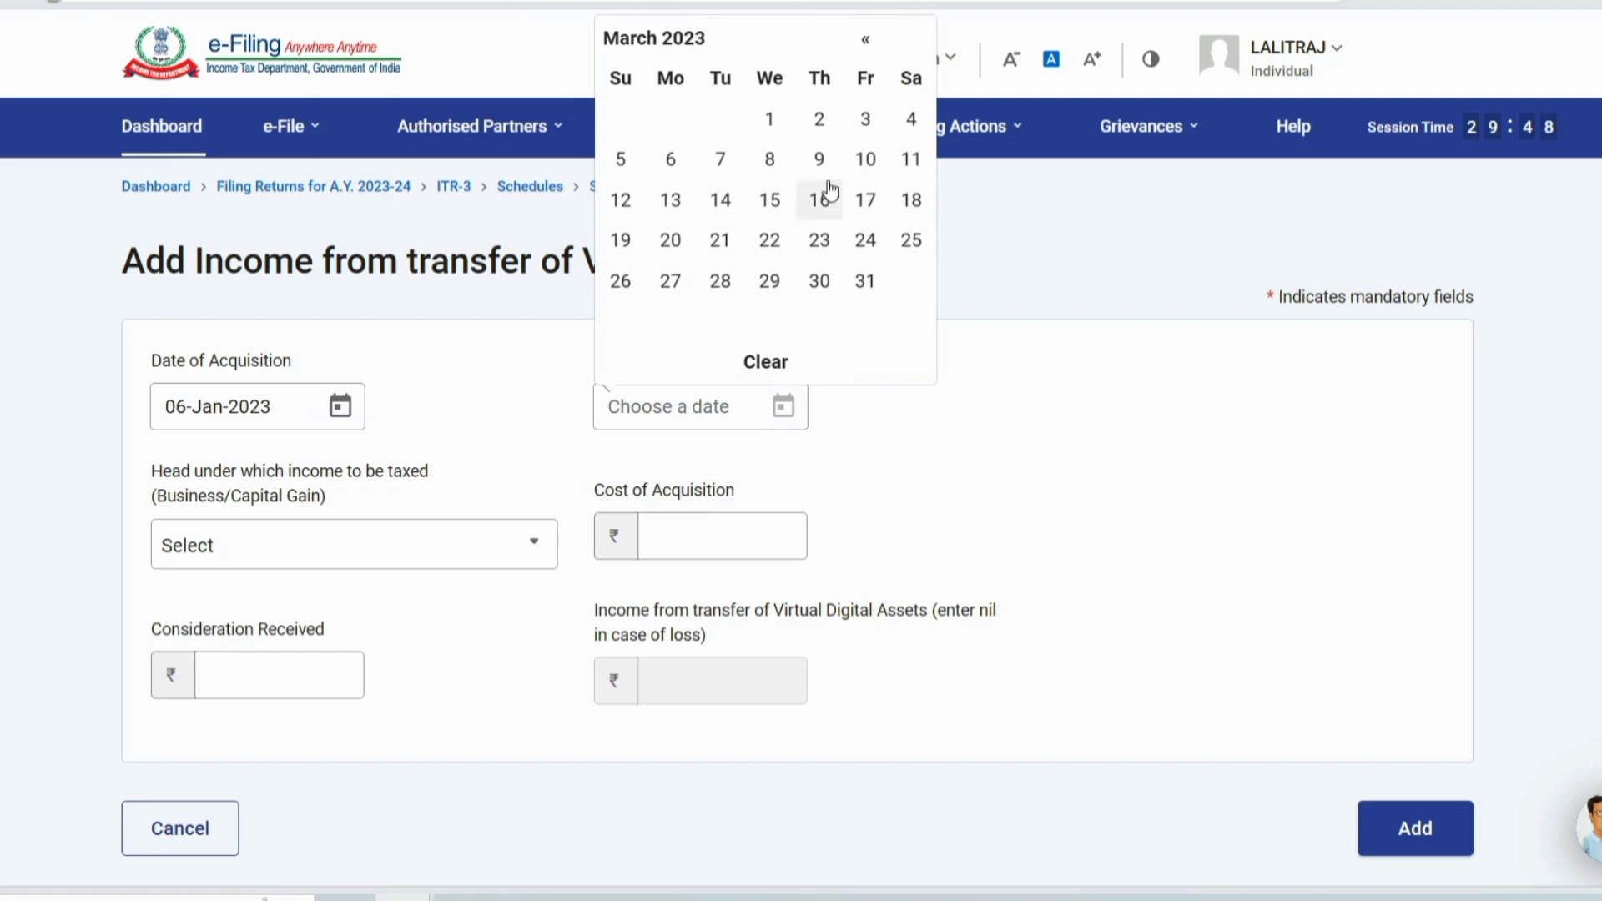
left_click(781, 127)
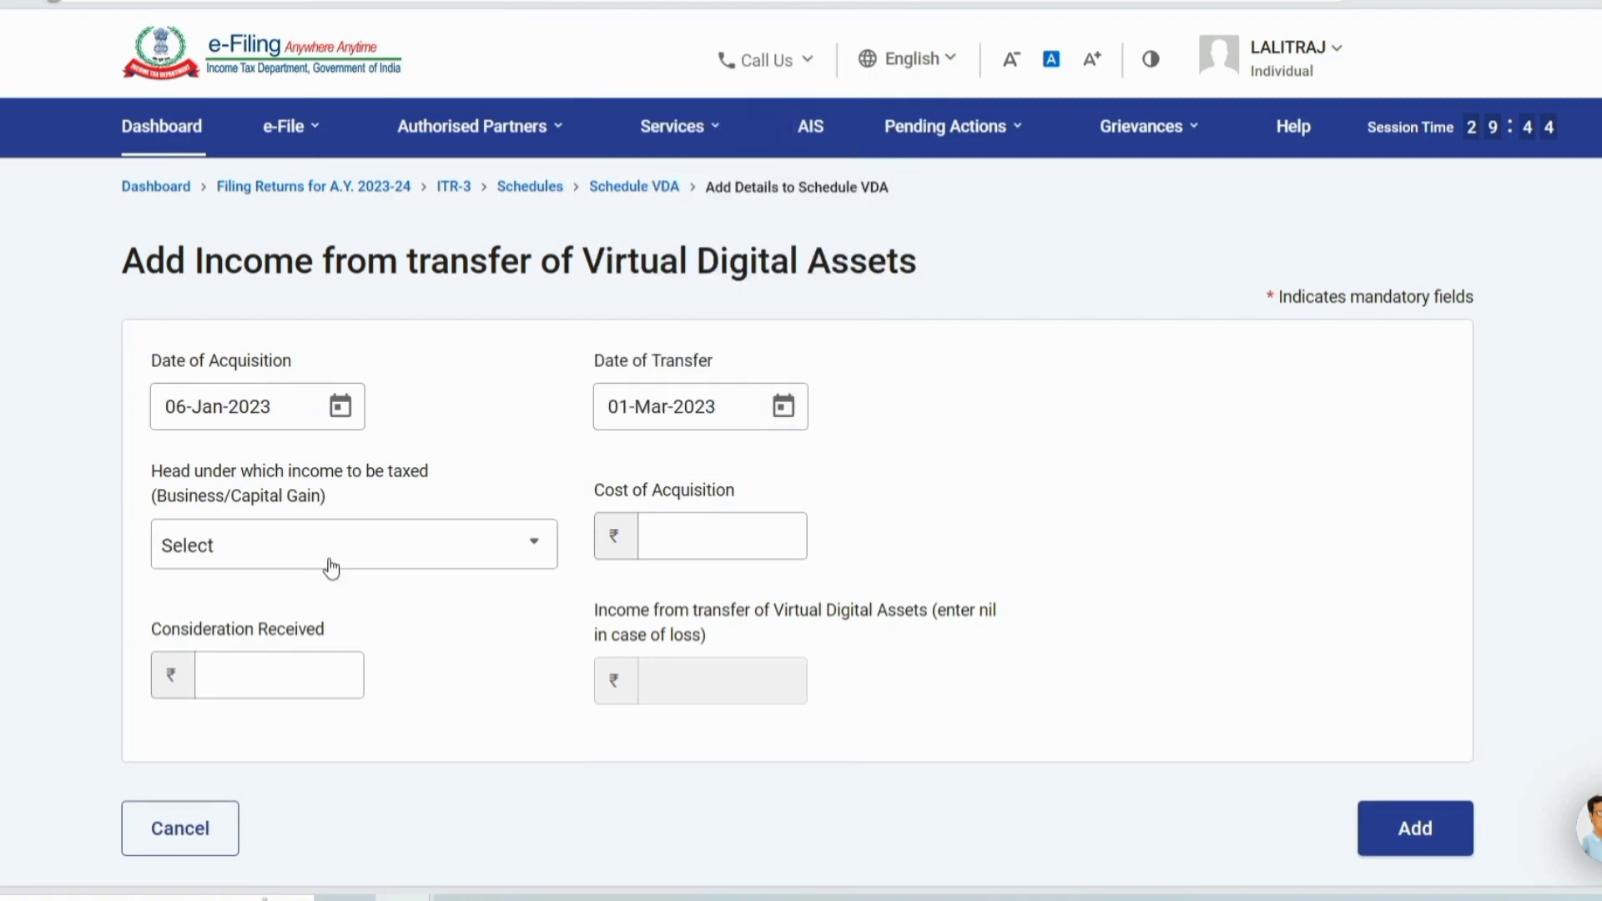
Step: Tax the asset under Business Income, with a cost of acquisition of ₹1,00,000 and consideration received of ₹2,00,000
left_click(254, 559)
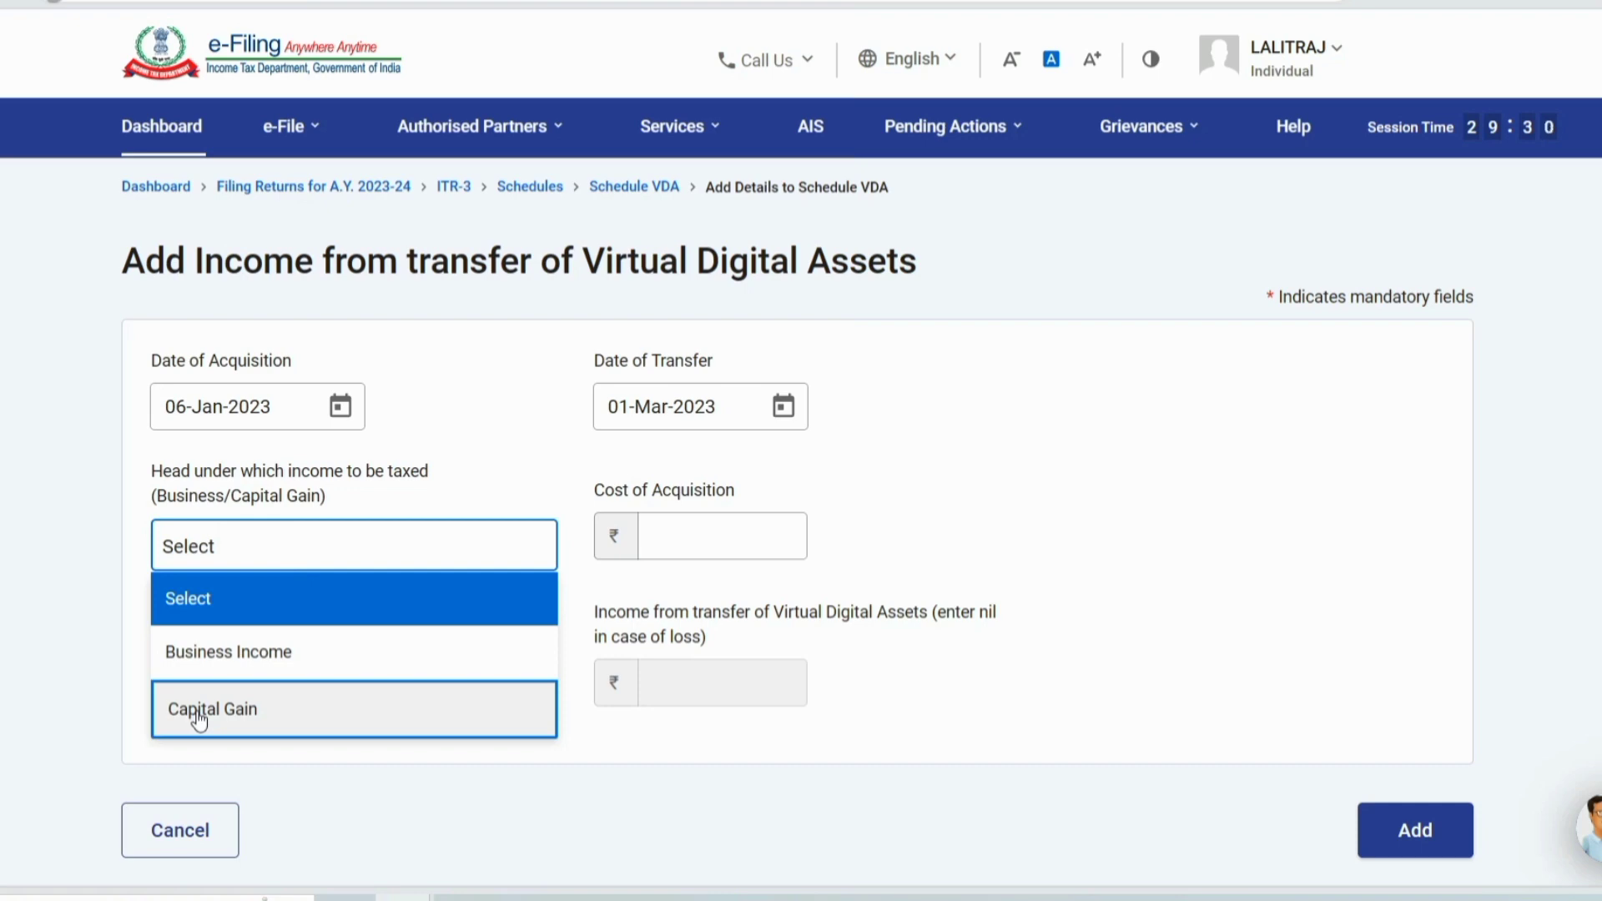
left_click(221, 655)
left_click(682, 523)
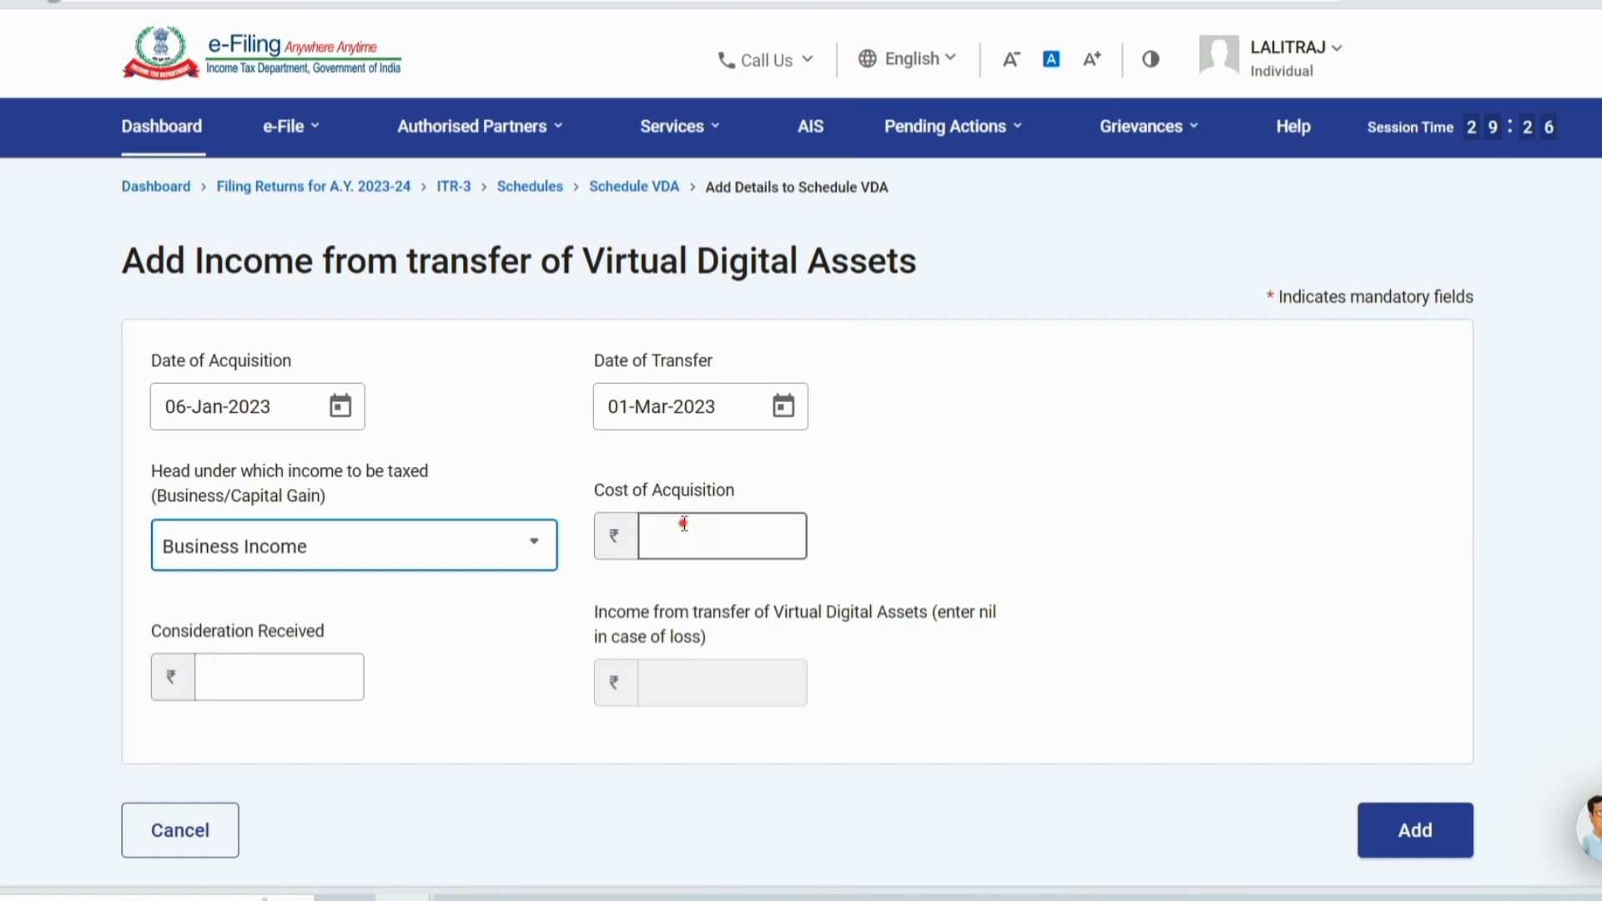
type("100")
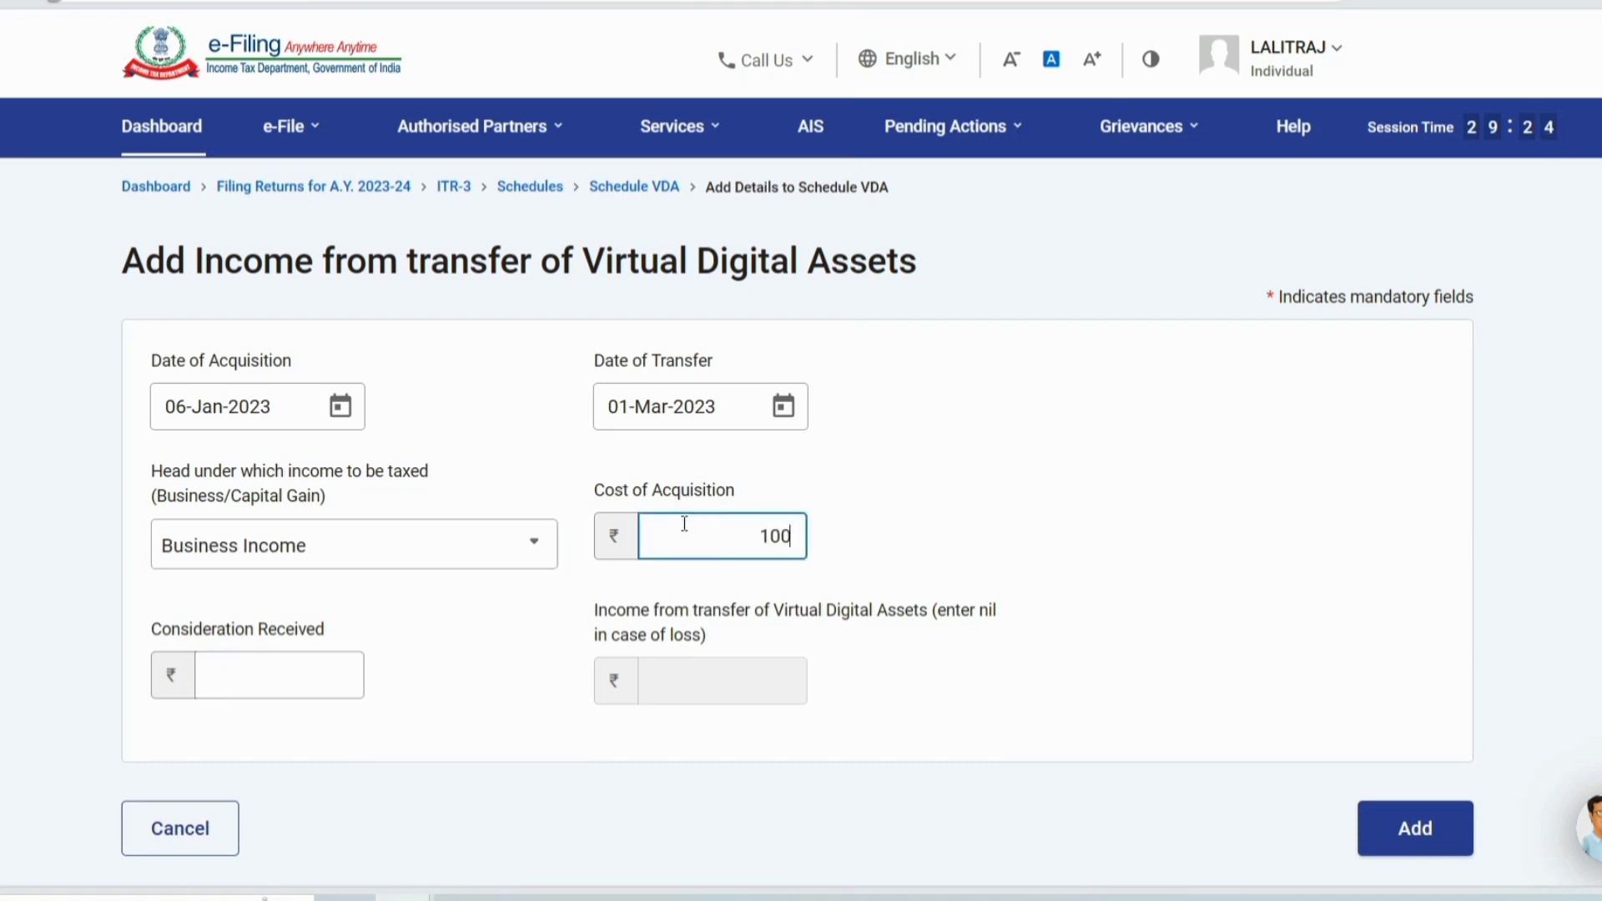
type("000")
left_click(341, 674)
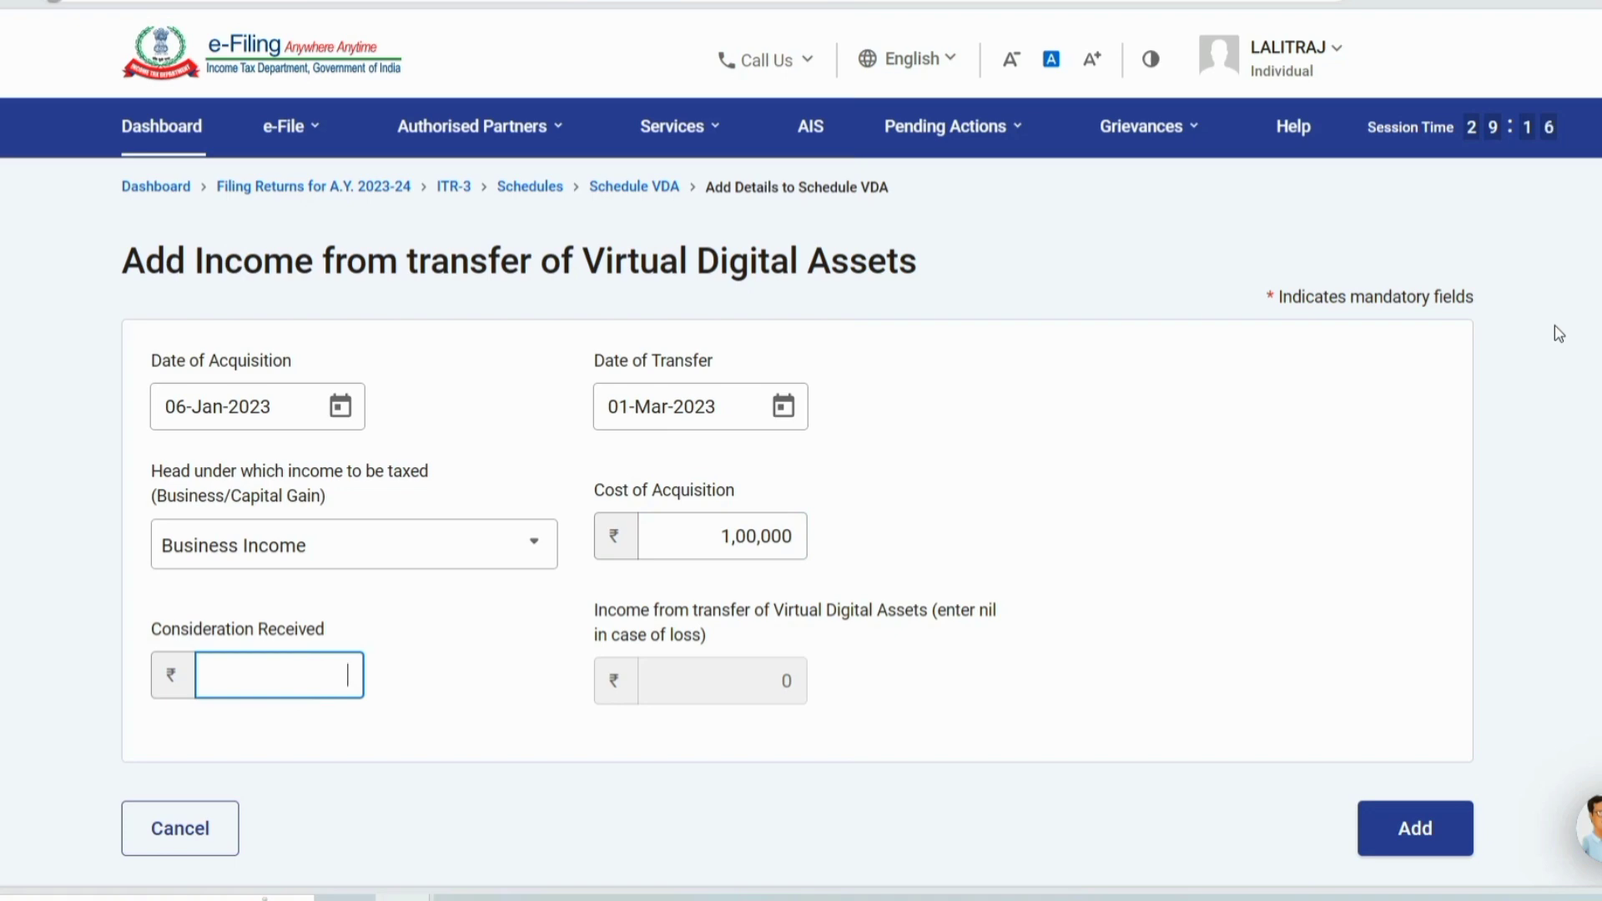
type("2,00,00")
type("0")
Step: Add the completed asset entry to Schedule VDA and confirm the schedule
left_click(1181, 608)
left_click(1416, 828)
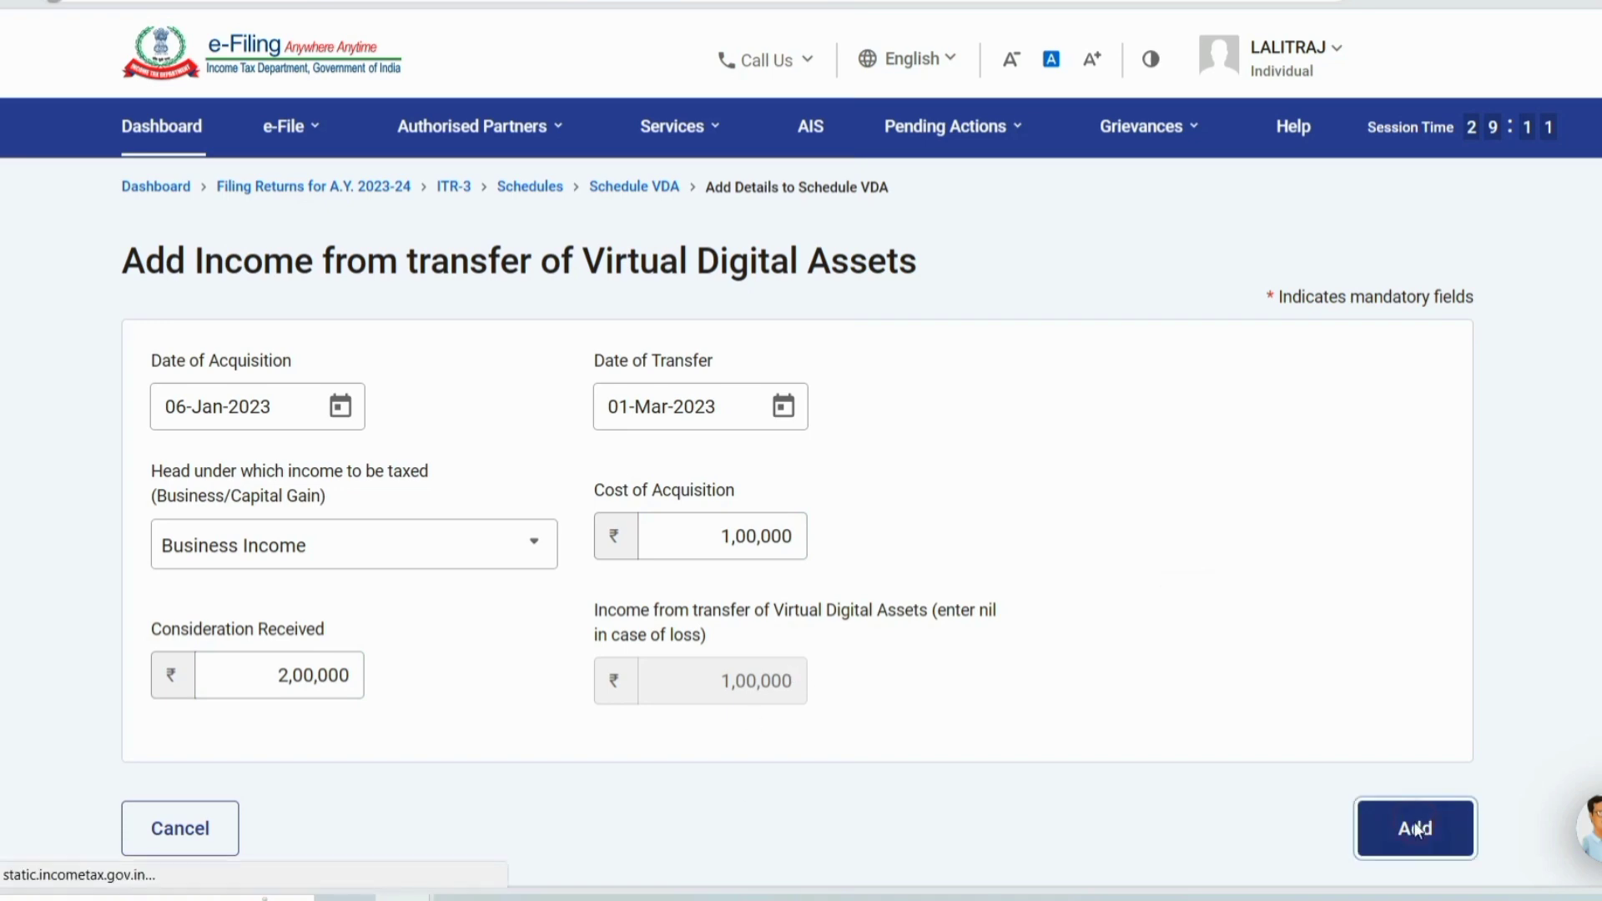
scroll(1090, 536, "down", 6)
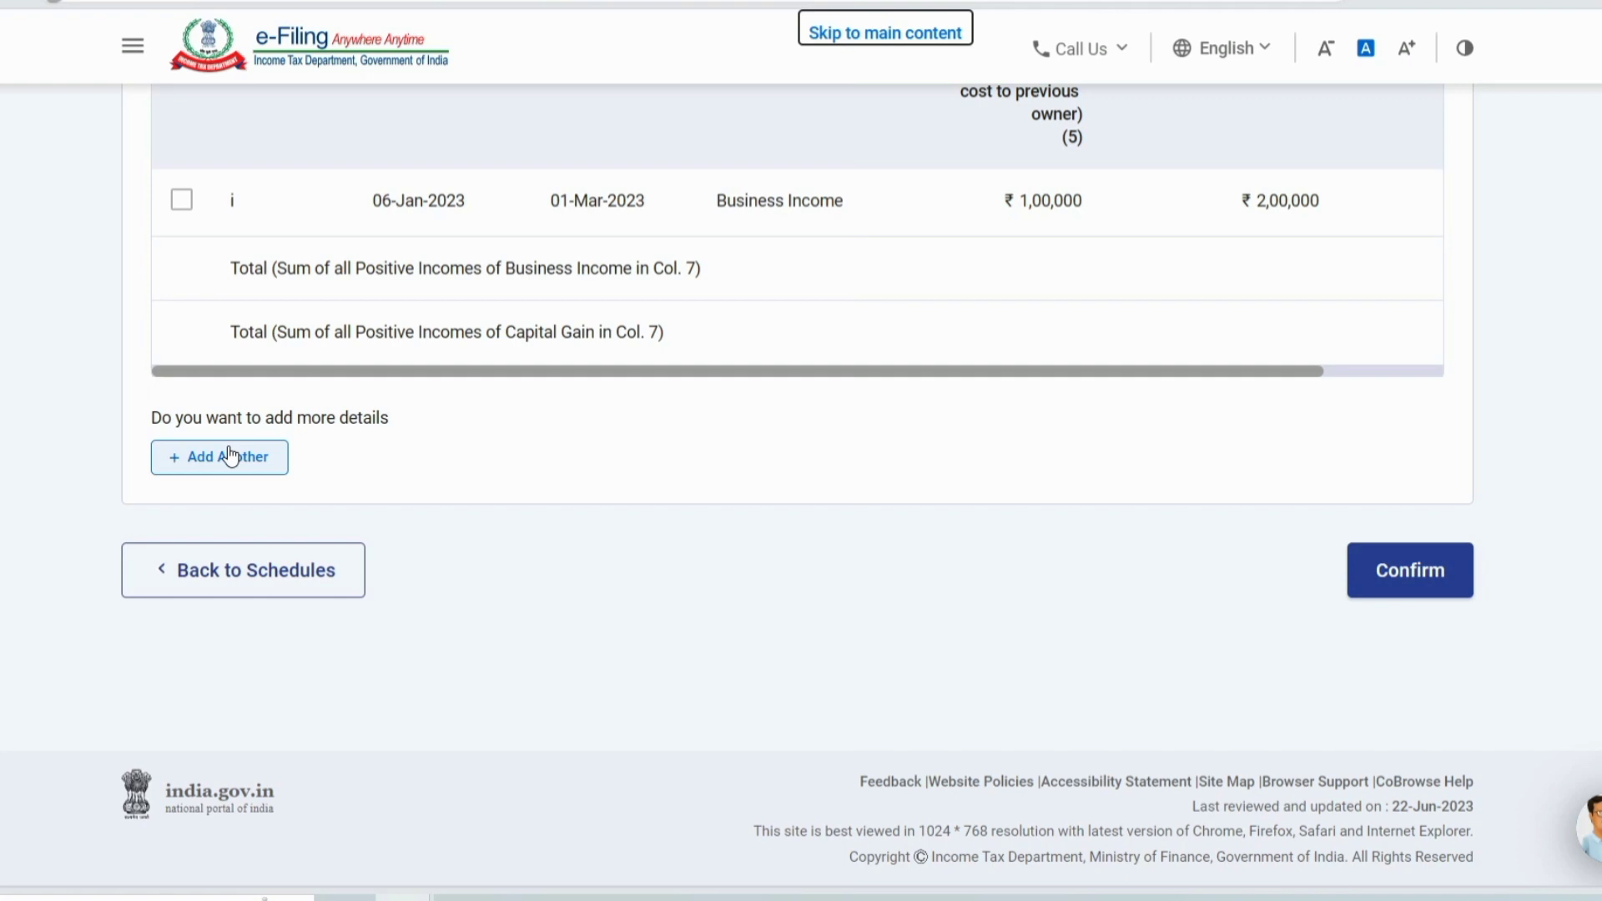
left_click(1435, 576)
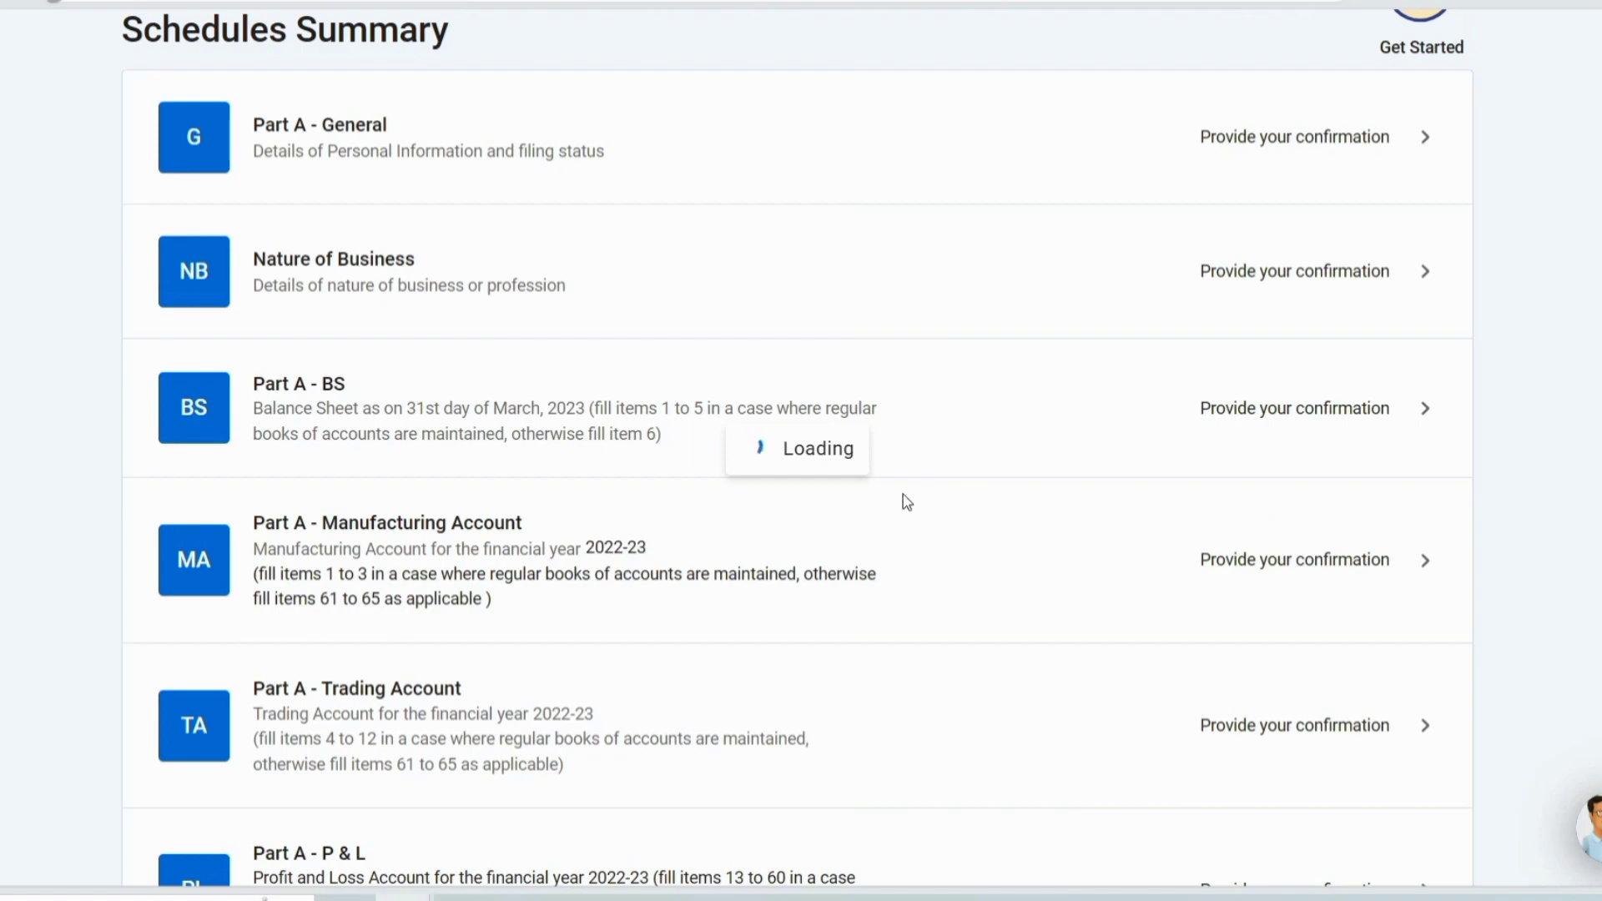
Step: Open Part B - TTI and examine the tax payable, interest, aggregate liability, taxes paid, amount payable and refund
scroll(957, 494, "down", 15)
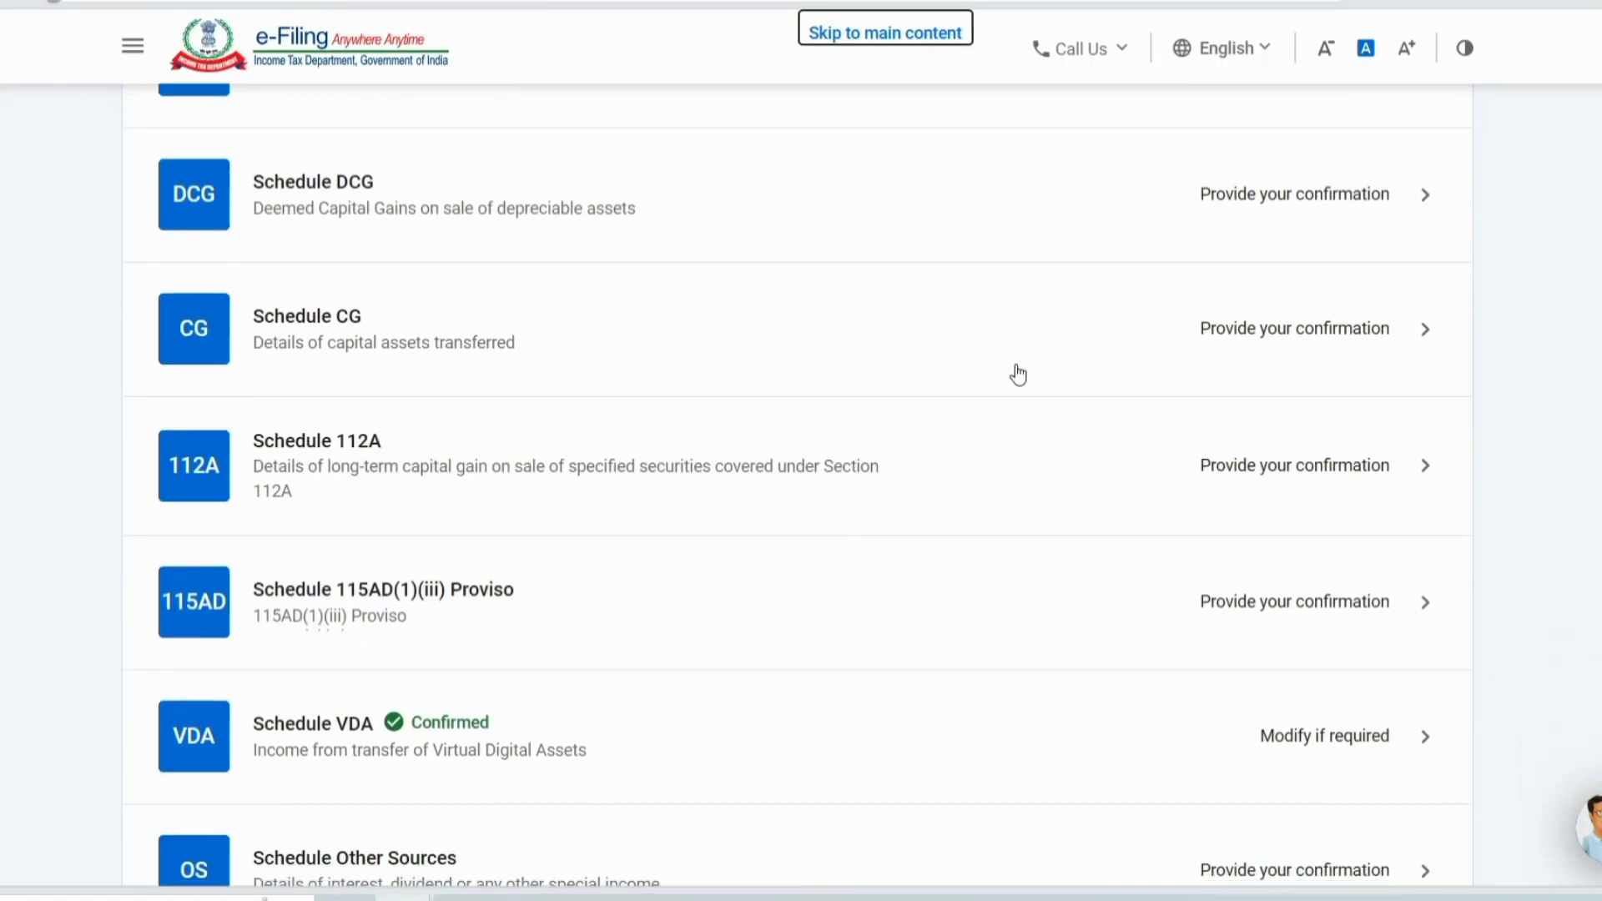
scroll(1018, 374, "down", 20)
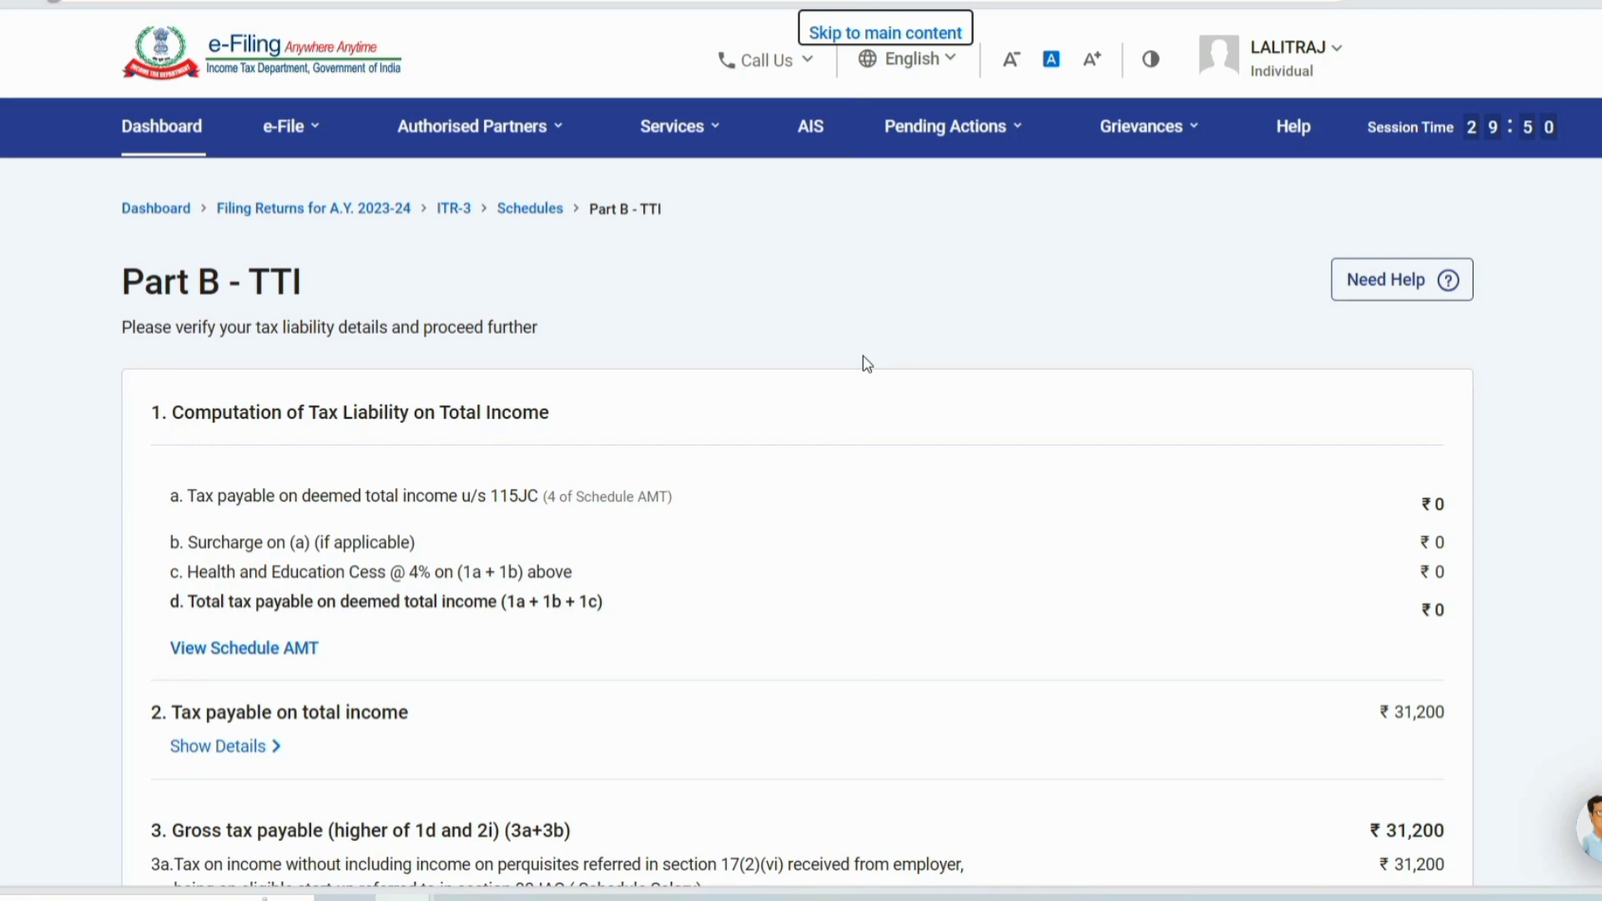
scroll(1264, 463, "down", 3)
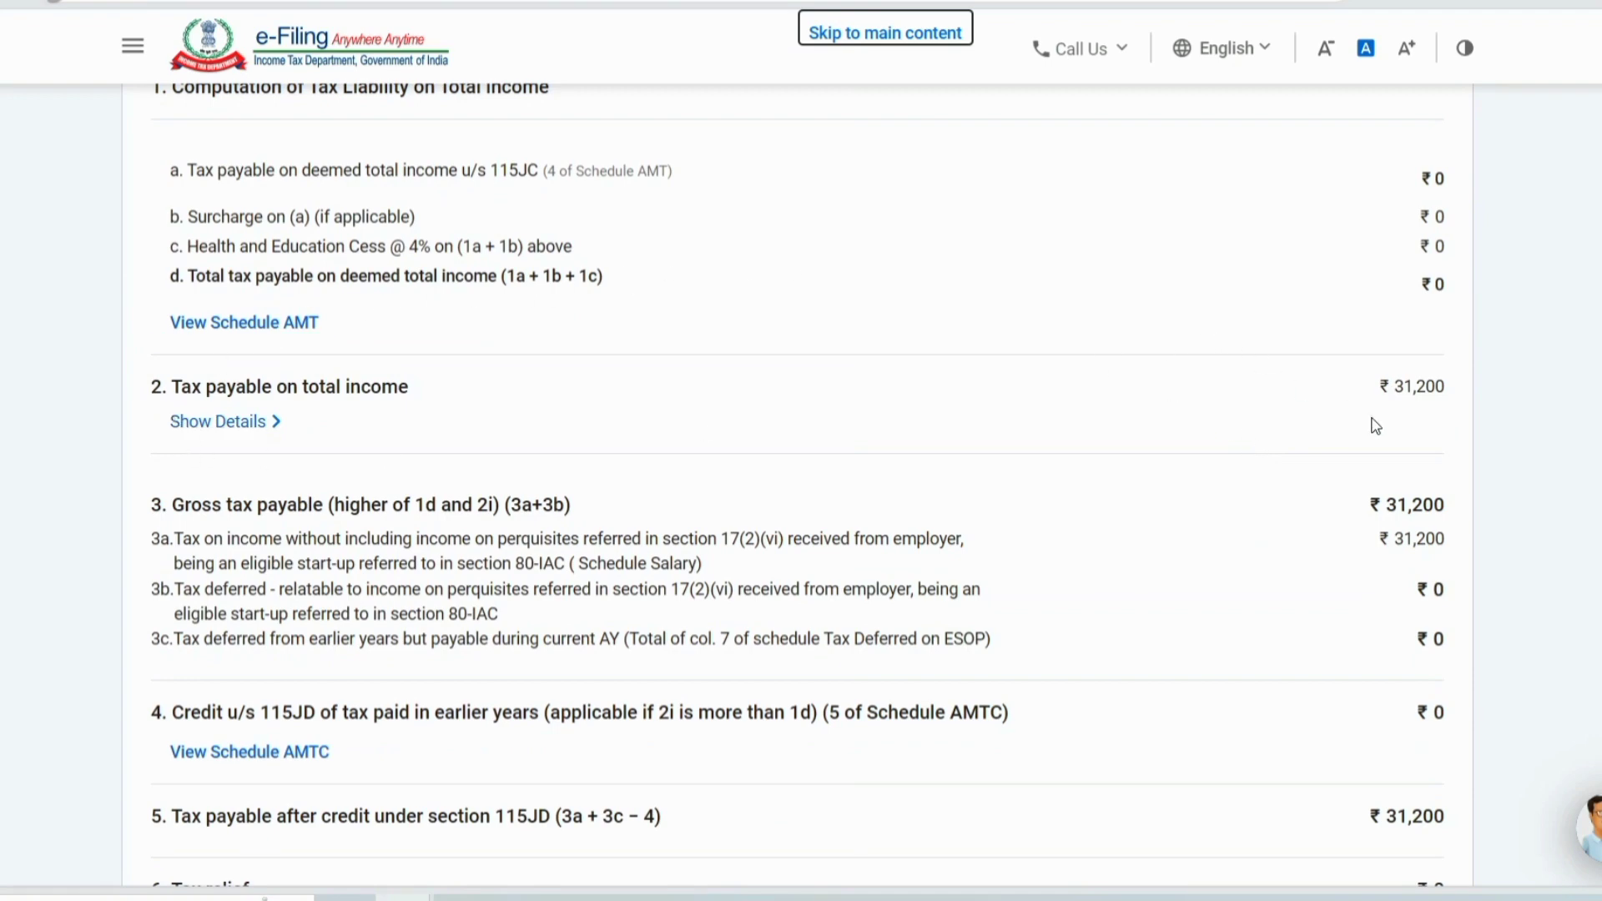
scroll(1172, 392, "down", 7)
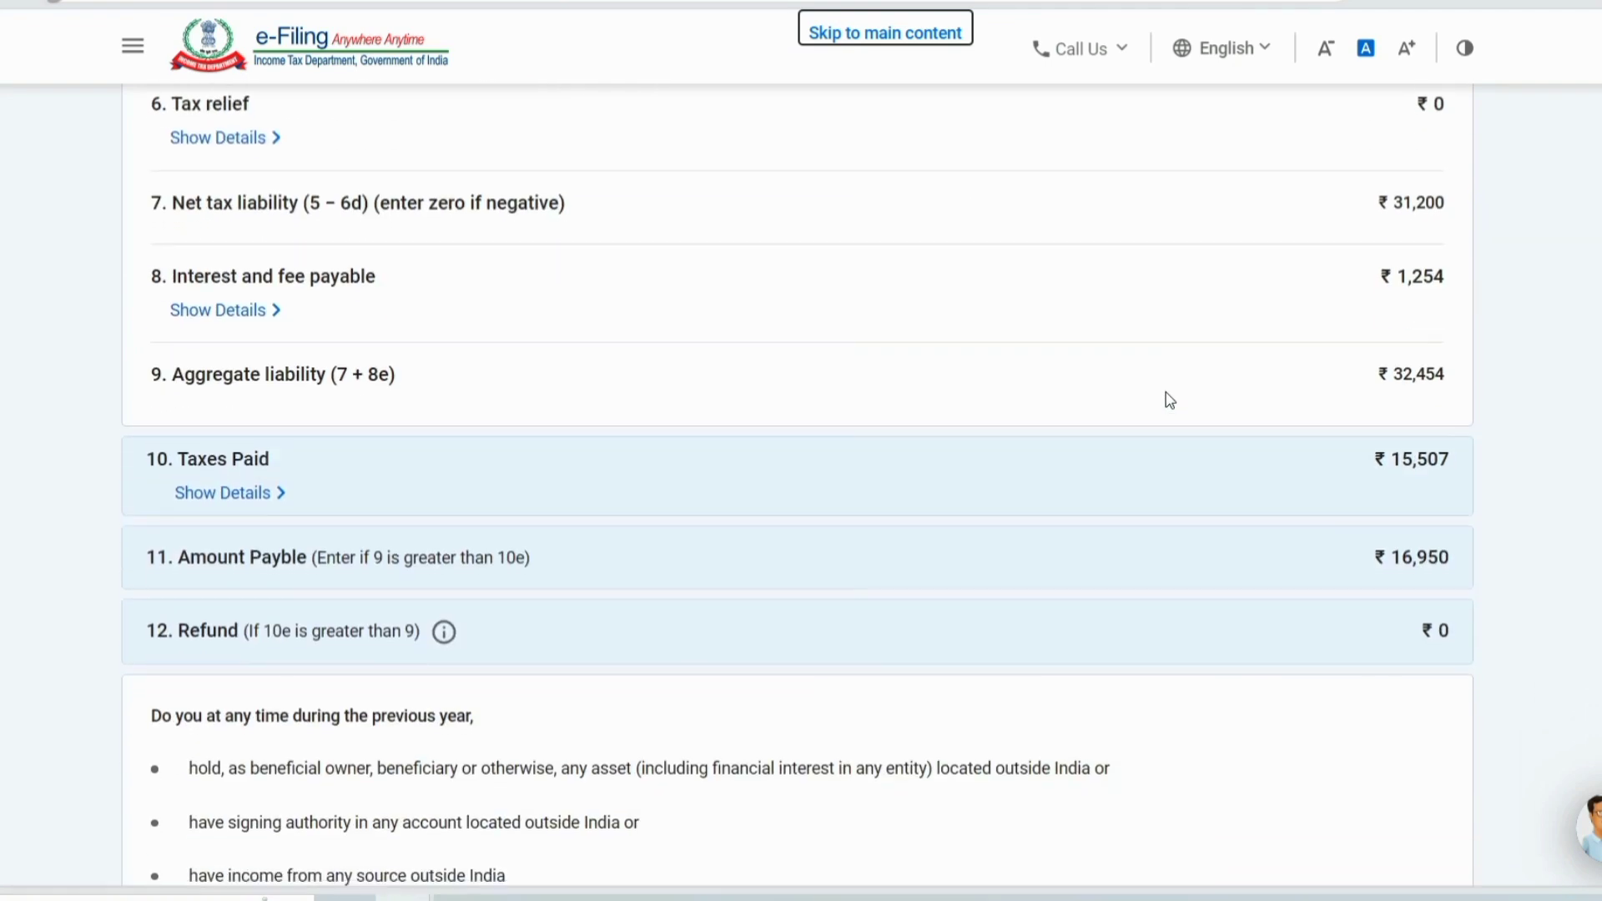
scroll(1352, 409, "down", 1)
scroll(1349, 407, "down", 3)
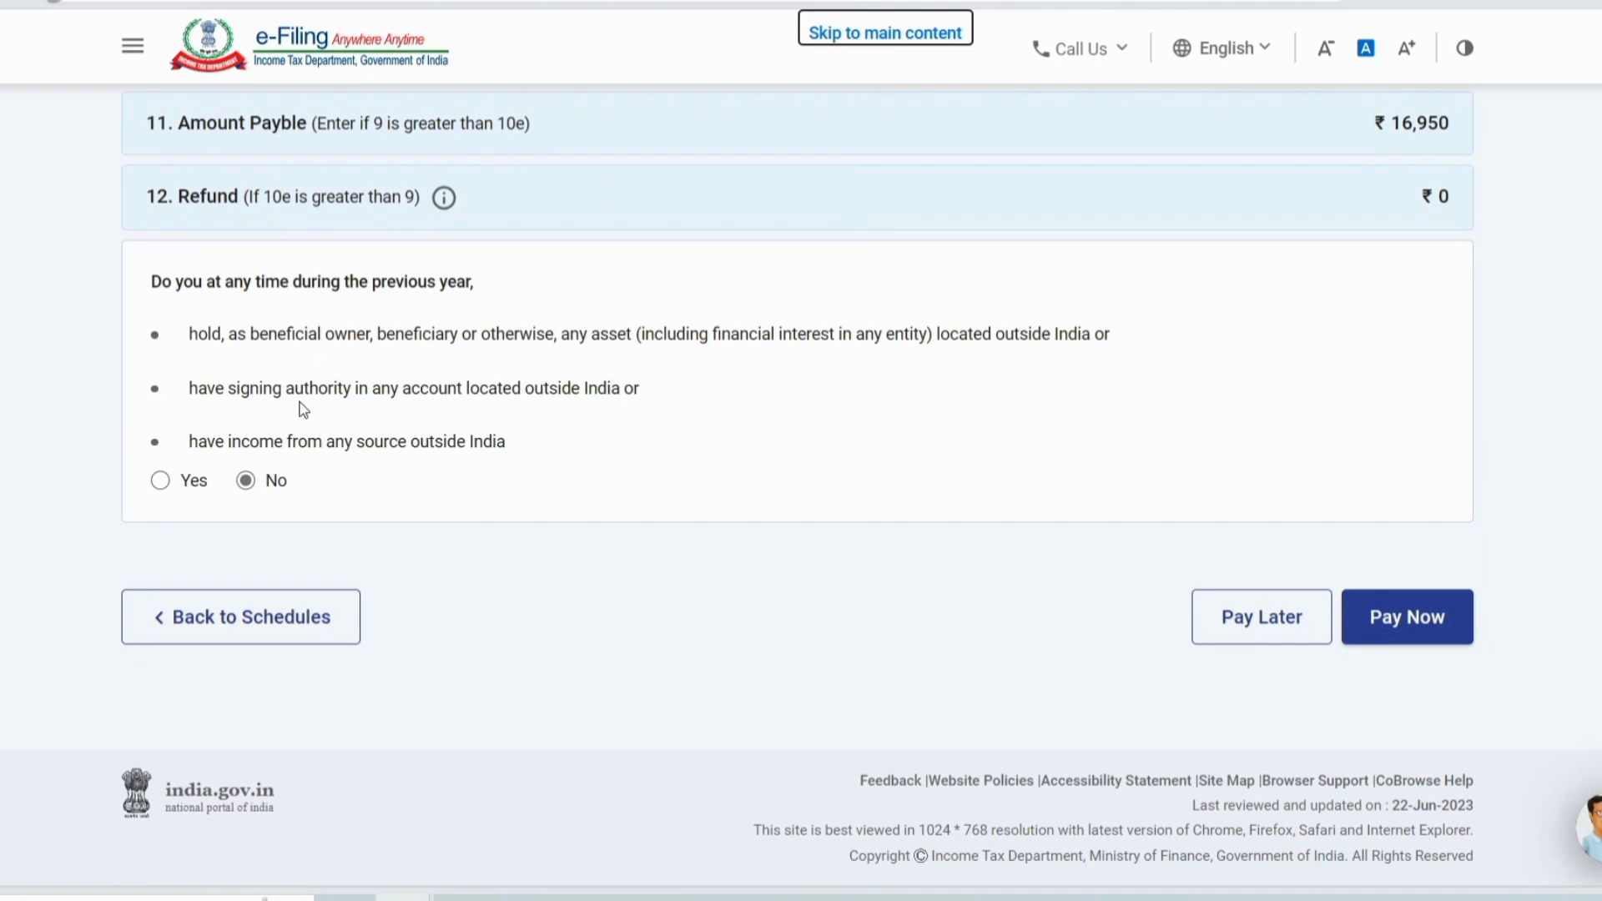
scroll(1261, 360, "up", 1)
scroll(1261, 361, "up", 2)
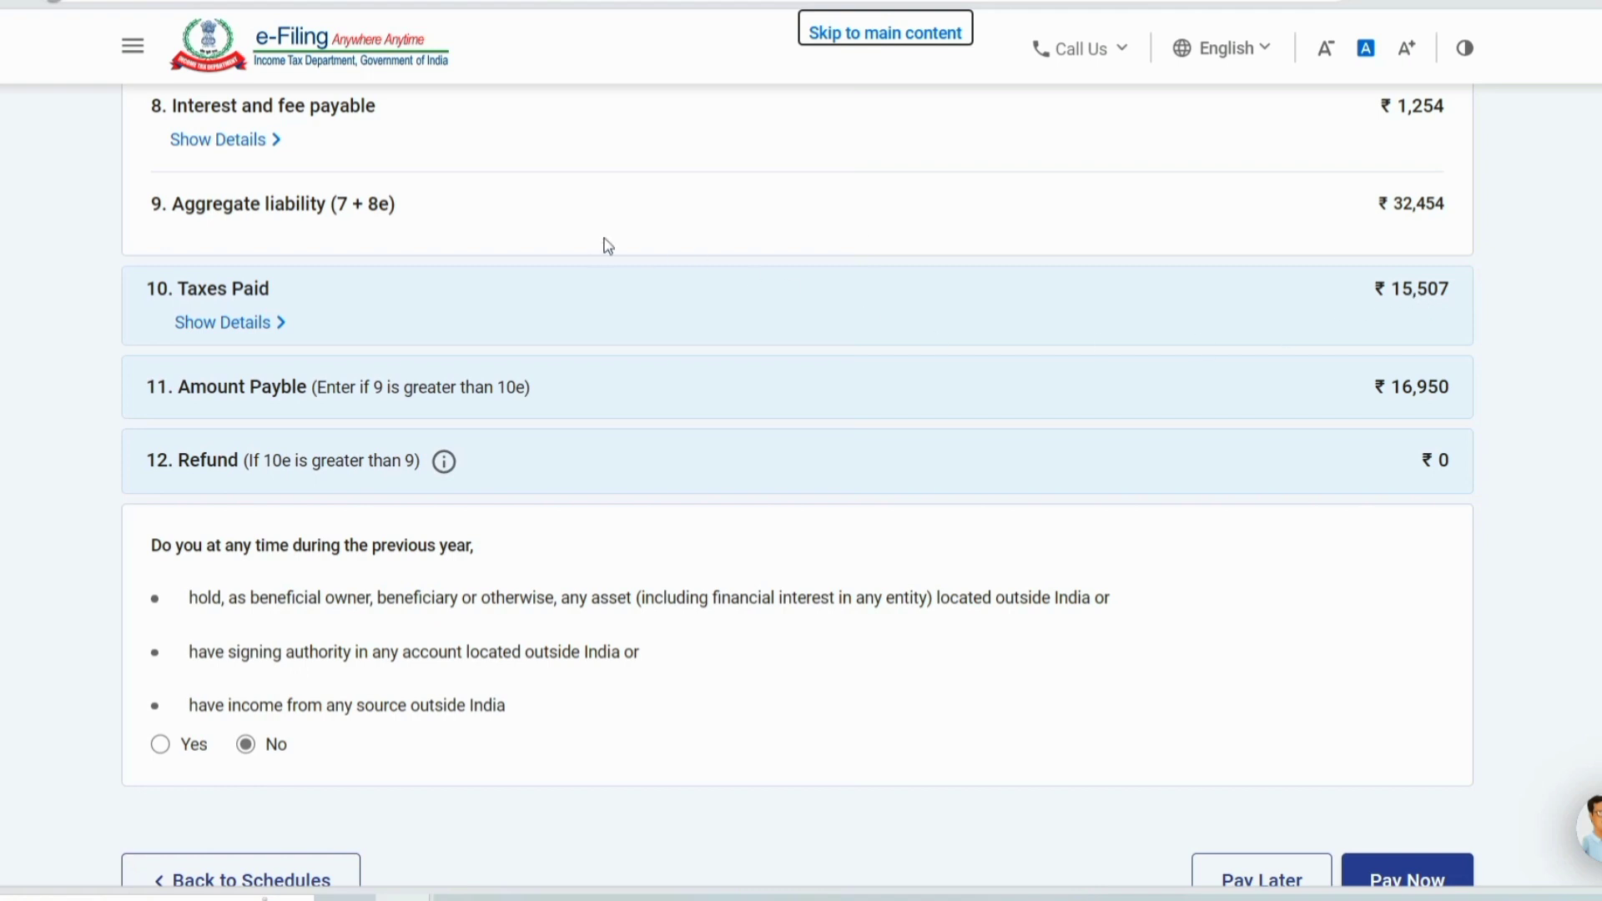
scroll(1380, 310, "up", 2)
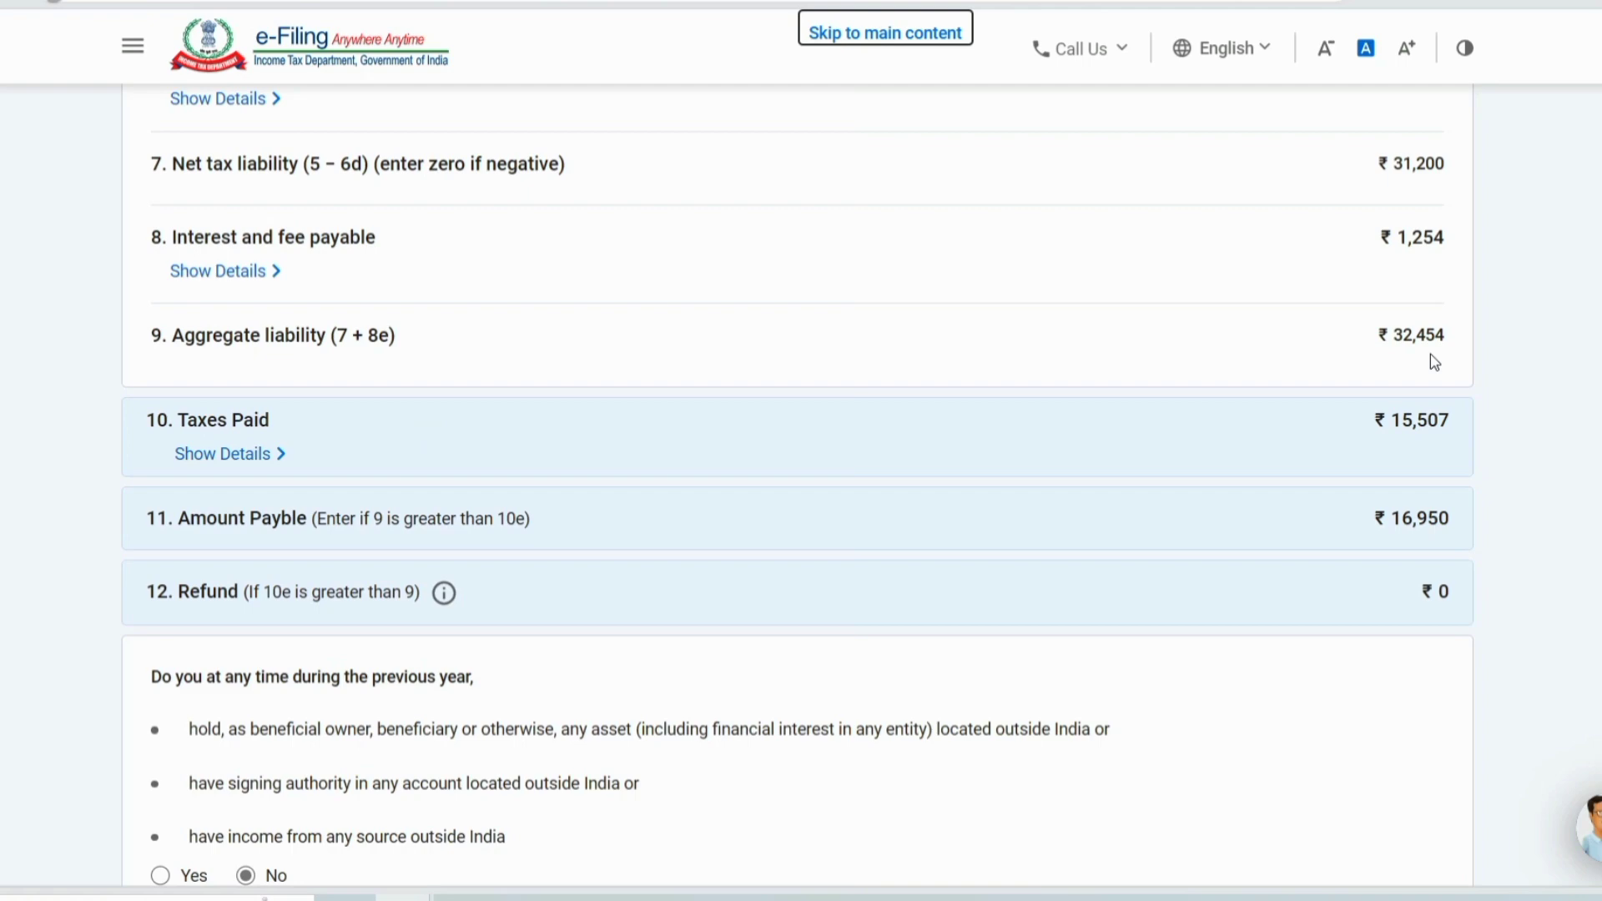
Step: Choose to pay the outstanding tax from Part B - TTI immediately and accept the redirection to the e-Pay Tax service
scroll(509, 250, "up", 5)
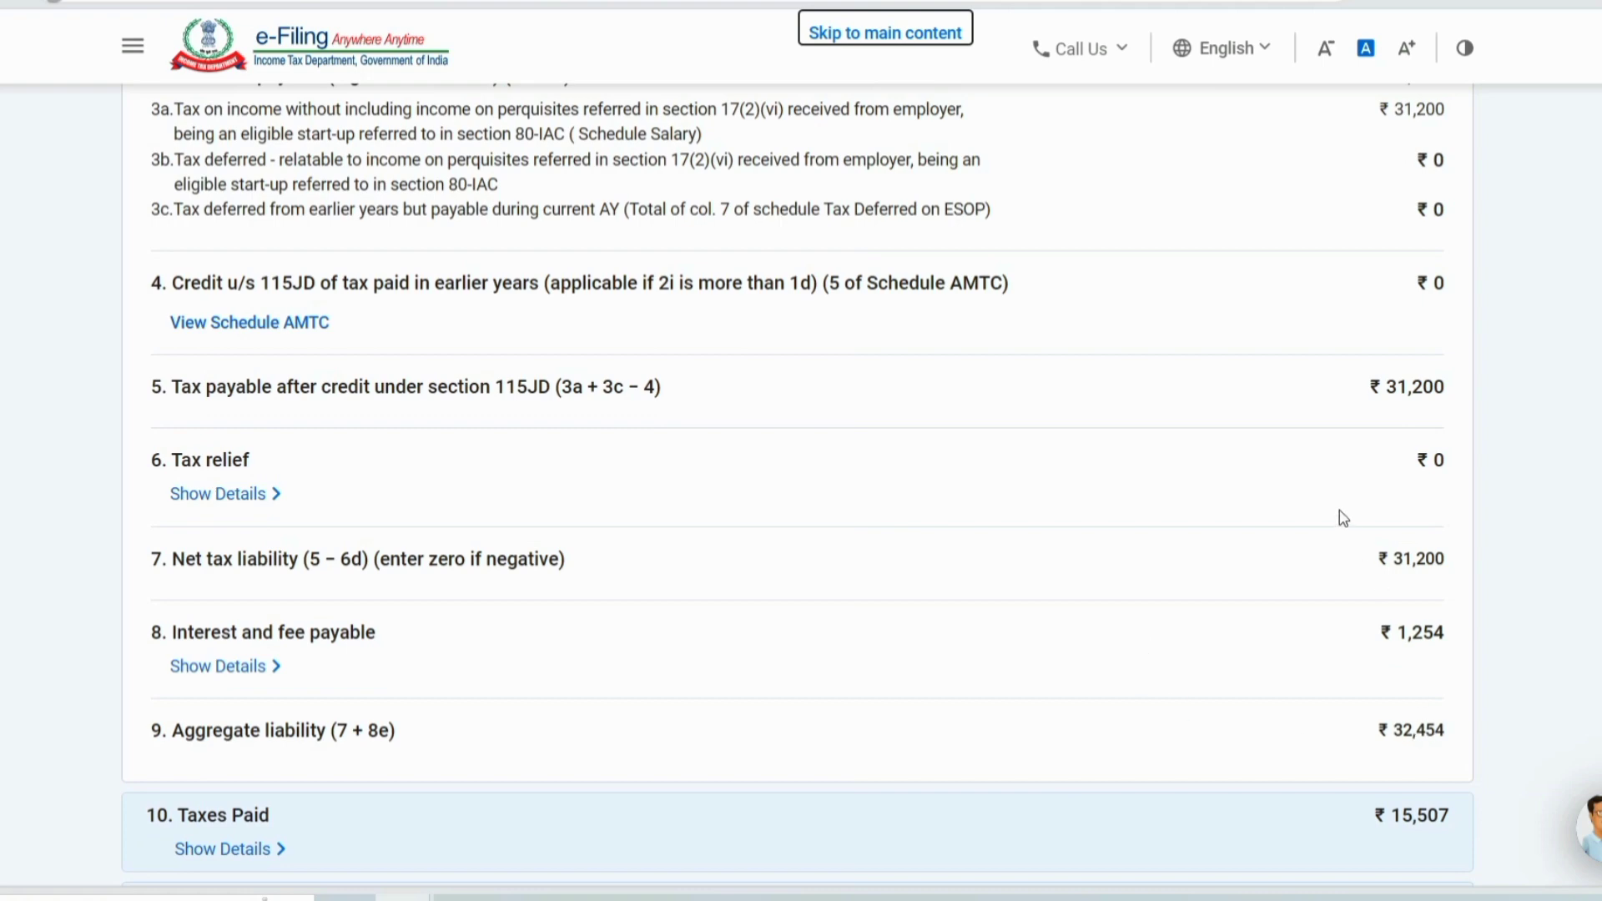
scroll(1335, 511, "down", 2)
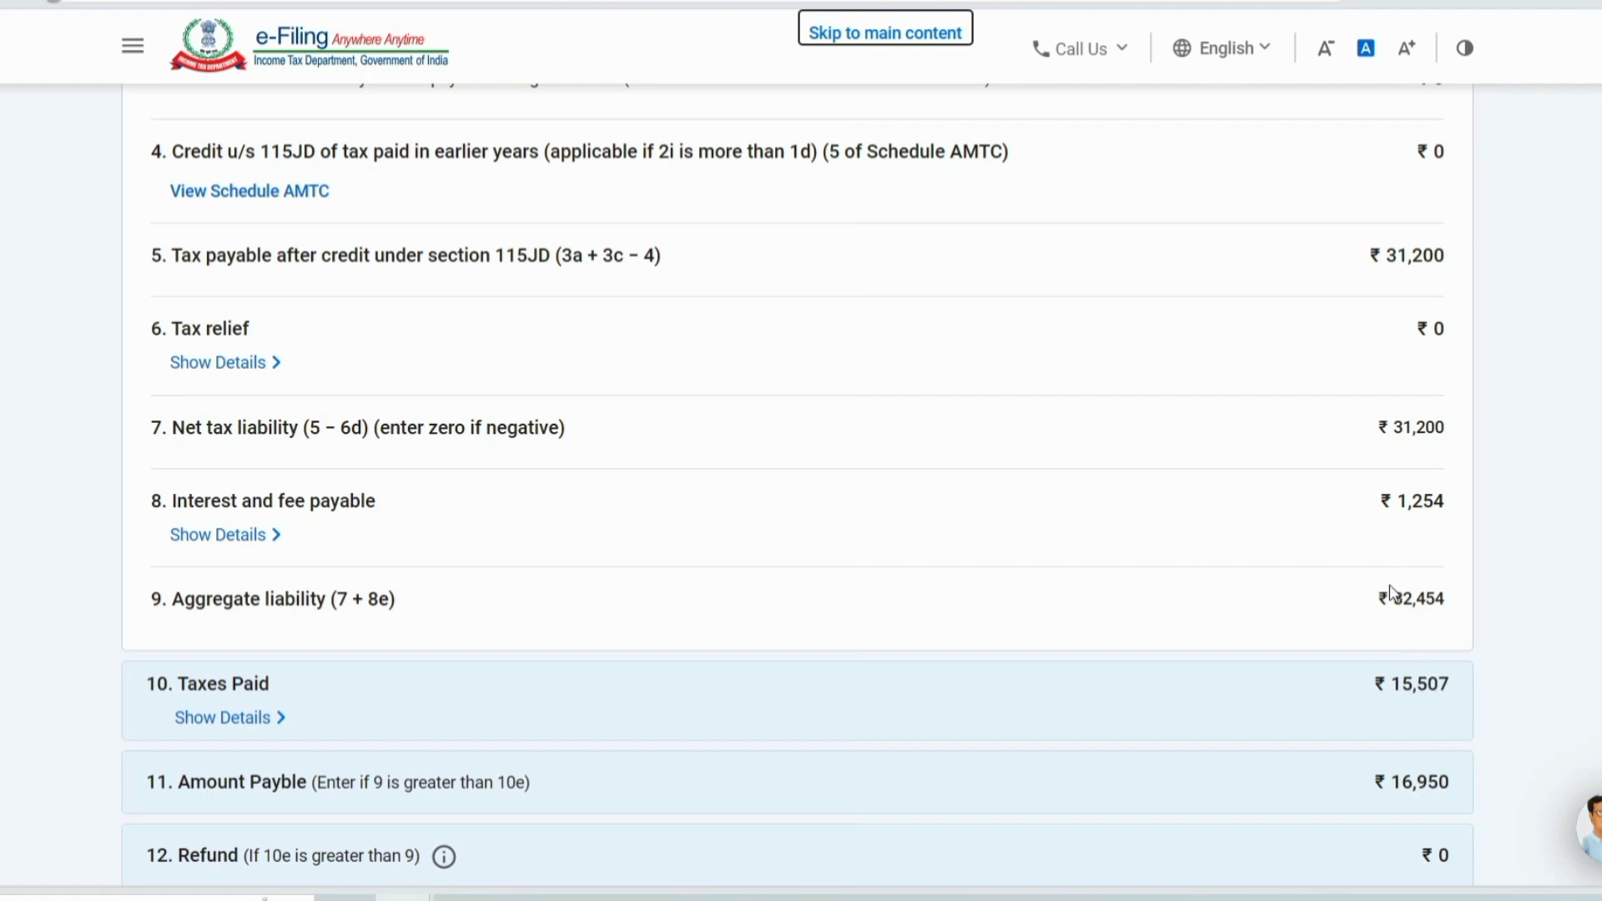
scroll(1427, 567, "down", 3)
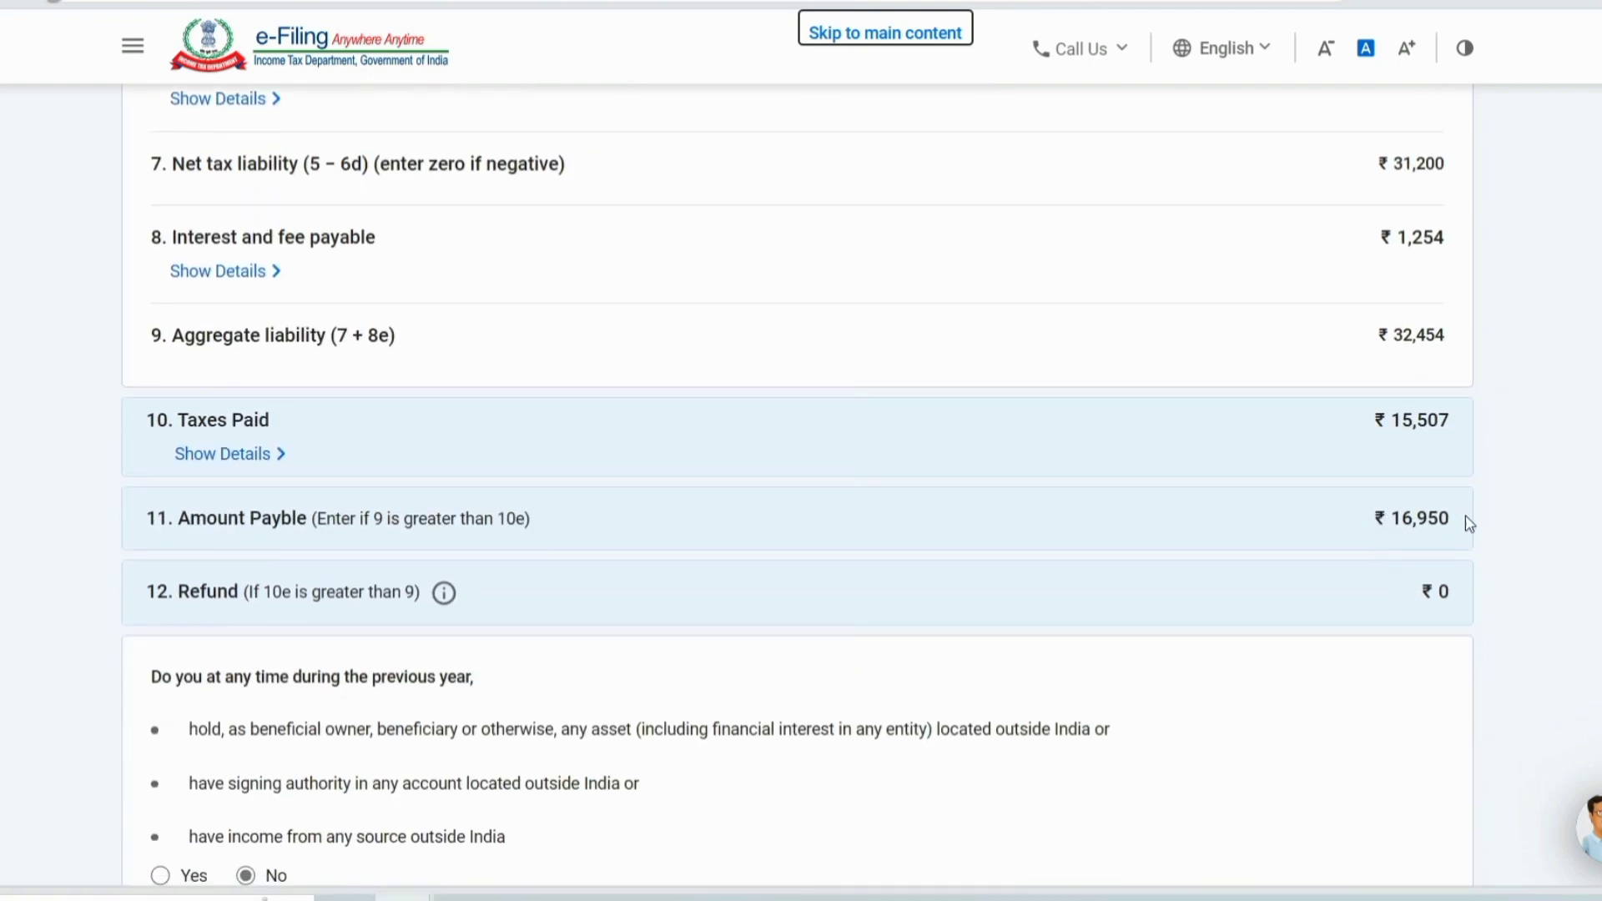
scroll(1118, 550, "down", 5)
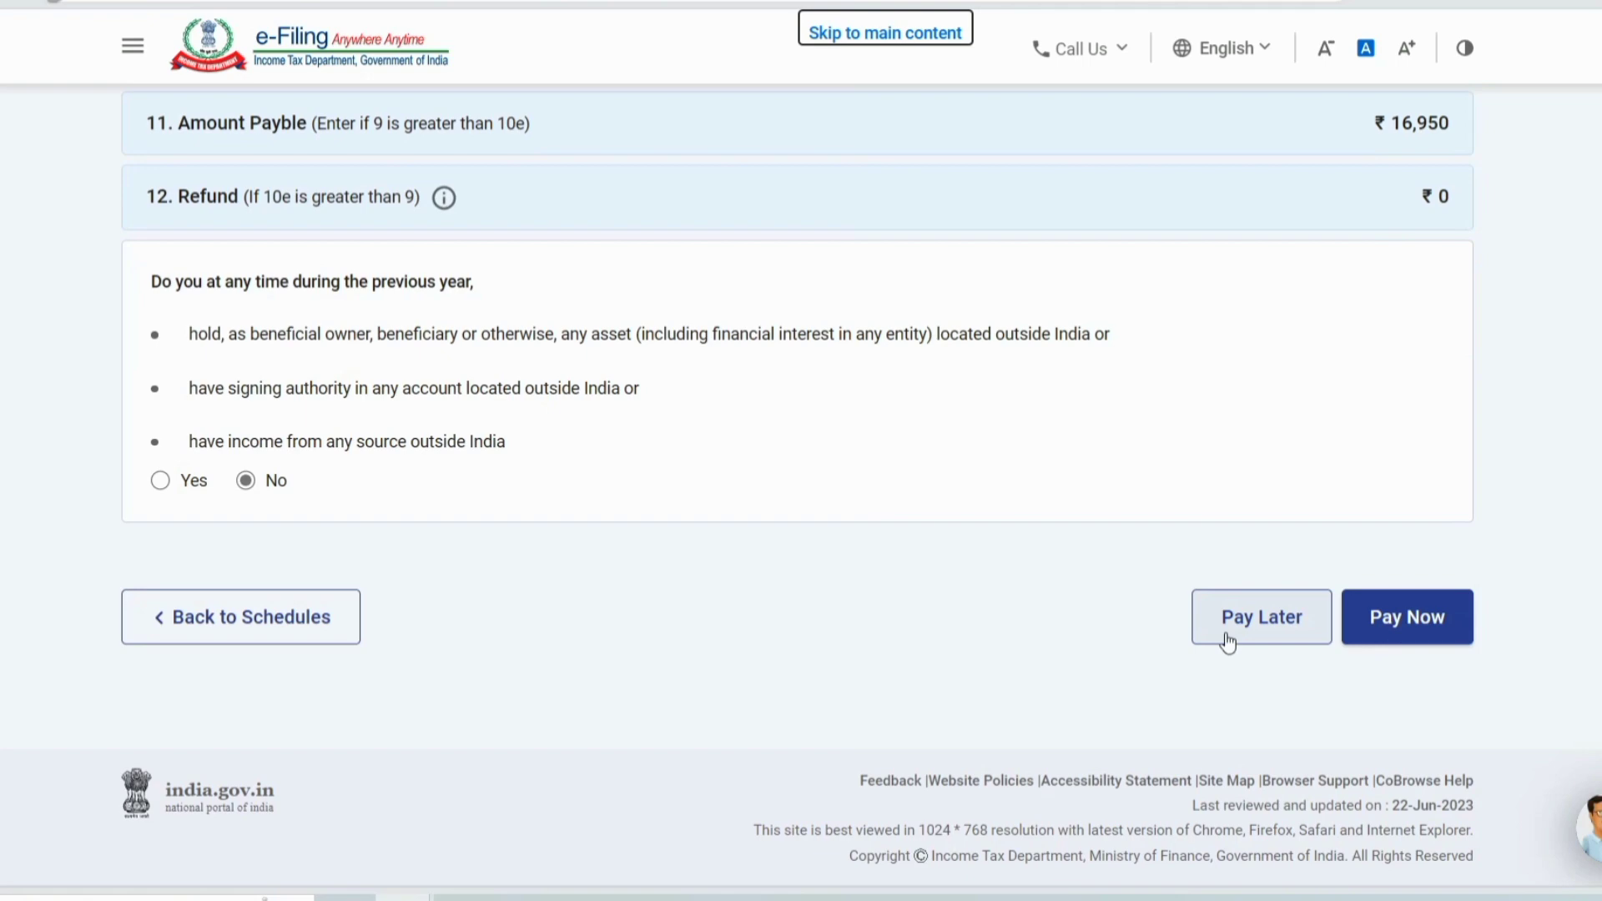
left_click(1401, 625)
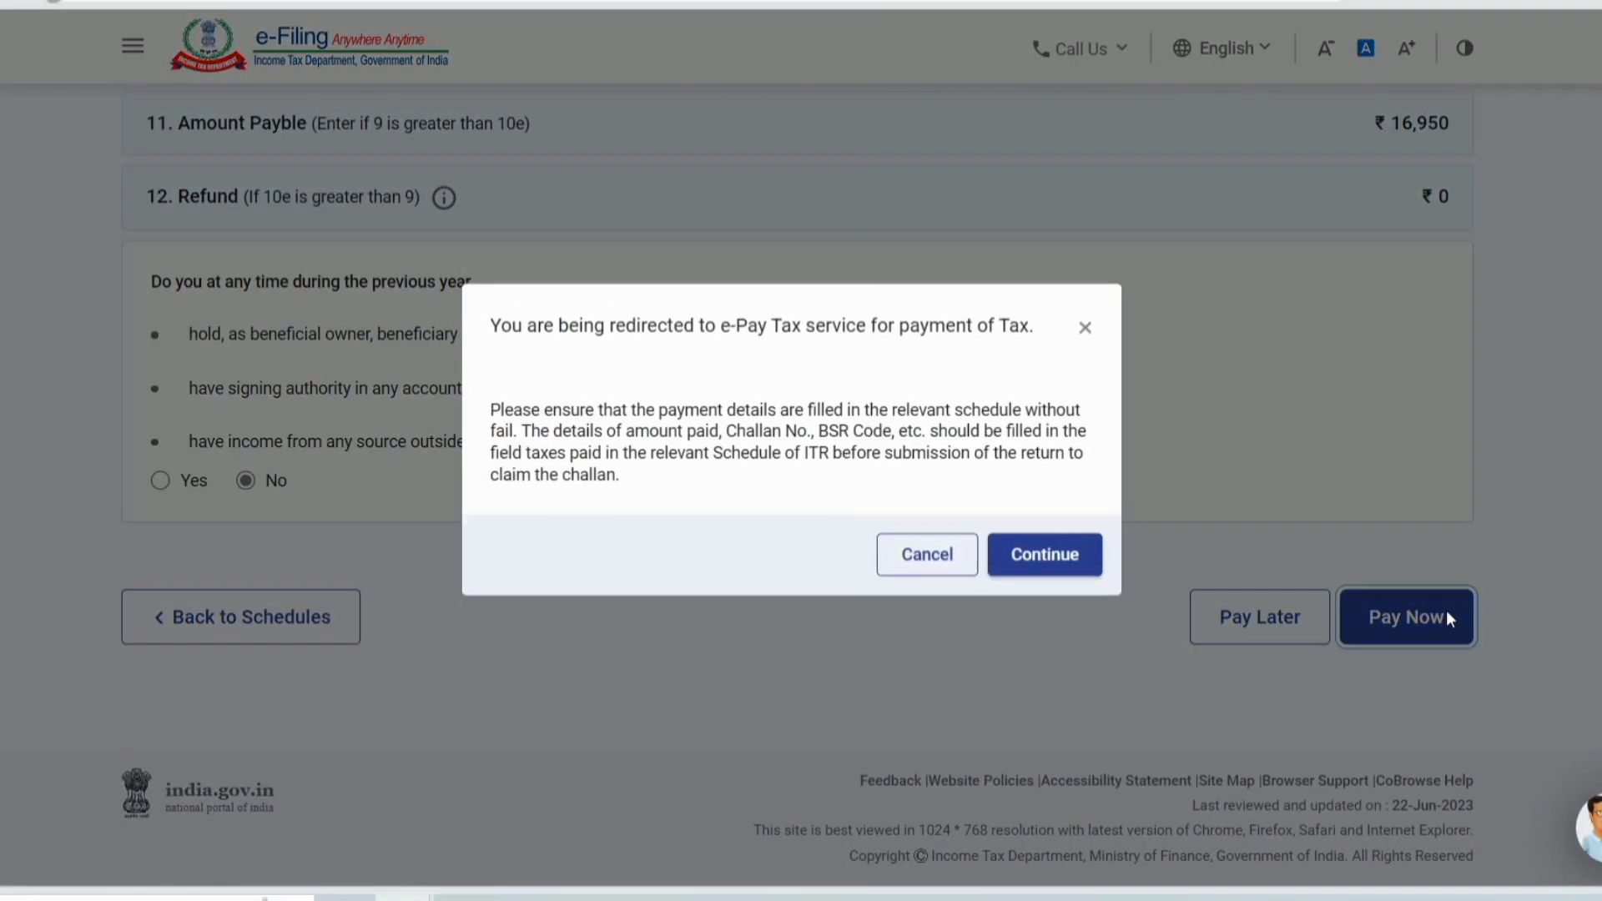
left_click(1041, 563)
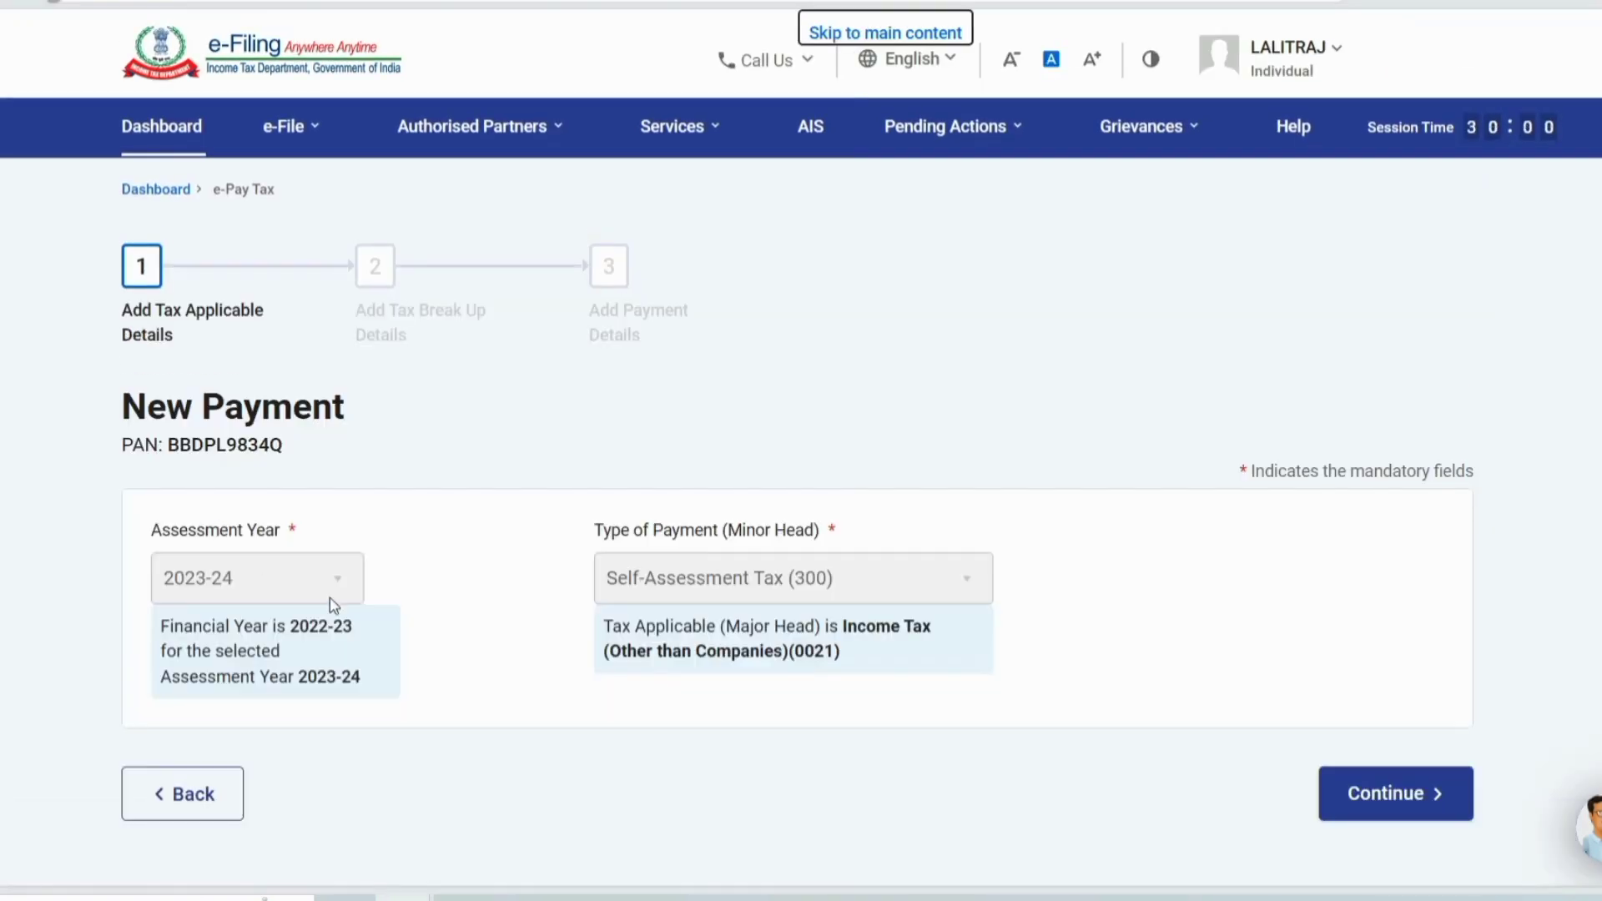
Step: Proceed with the Self-Assessment Tax (300) payment for assessment year 2023-24, keeping the pre-filled tax break-up, to the payment mode selection
left_click(1432, 780)
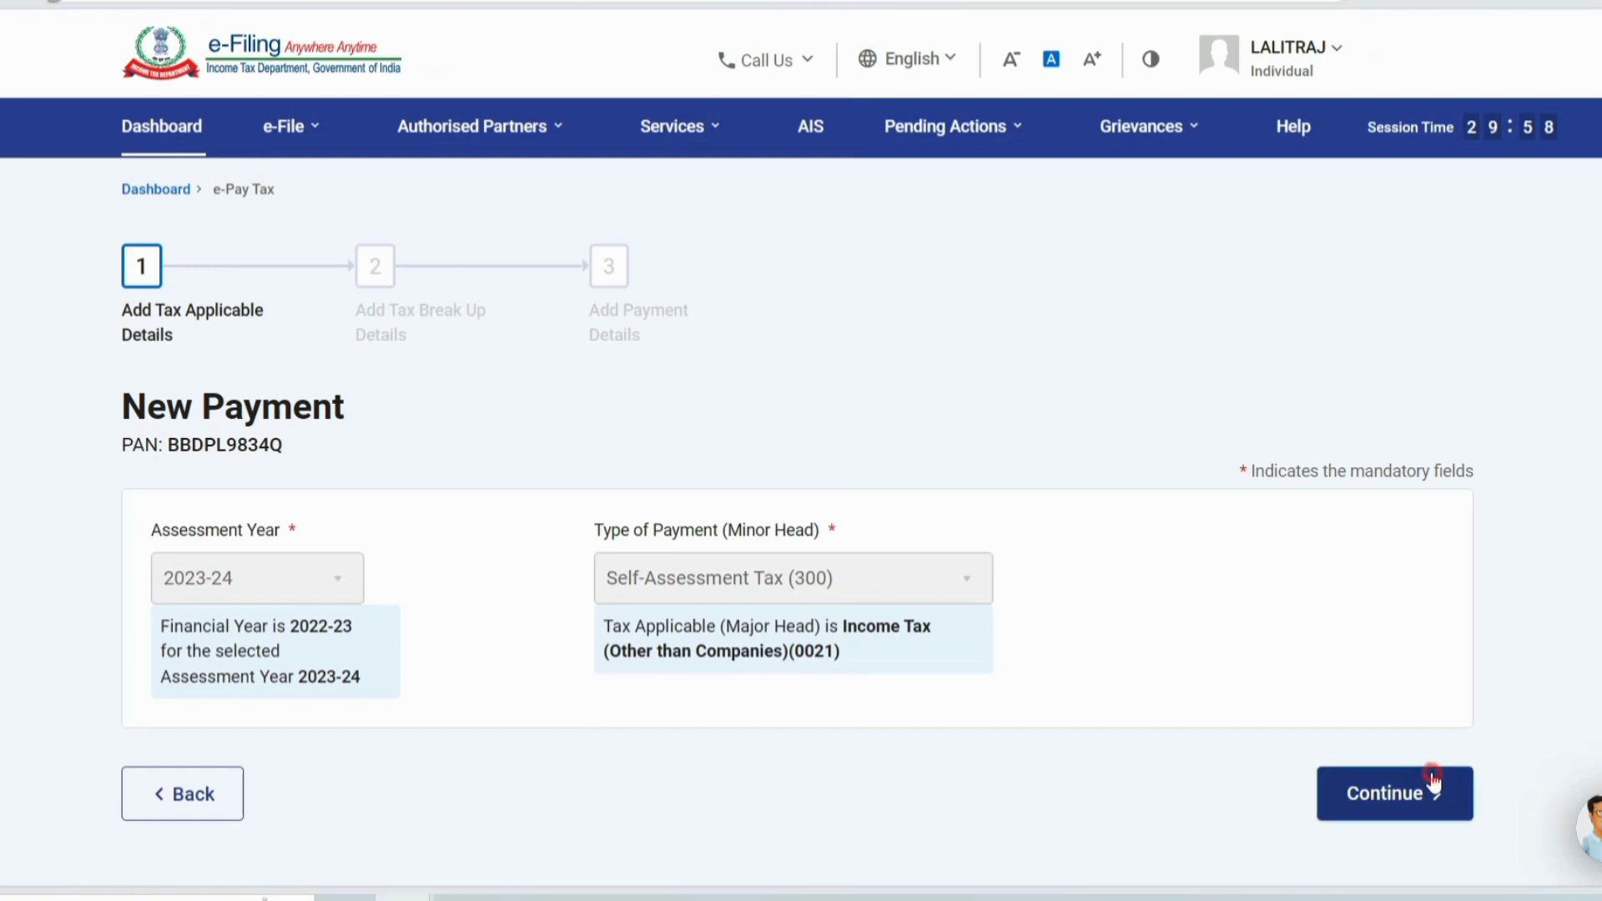
scroll(1491, 443, "down", 4)
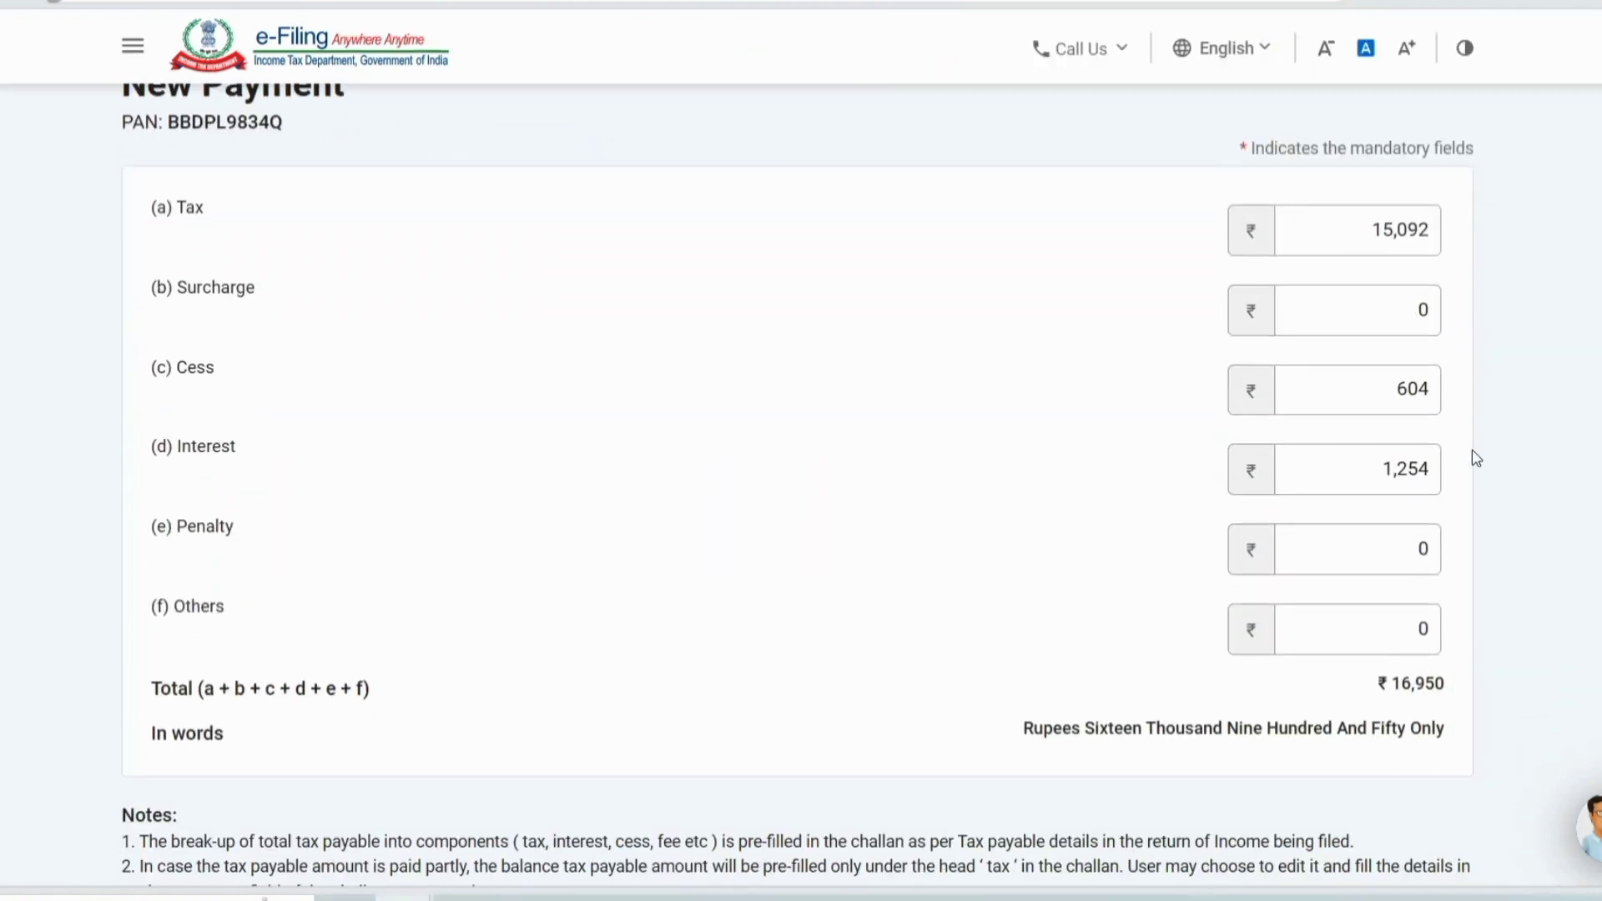
left_click(1392, 397)
scroll(1456, 676, "down", 4)
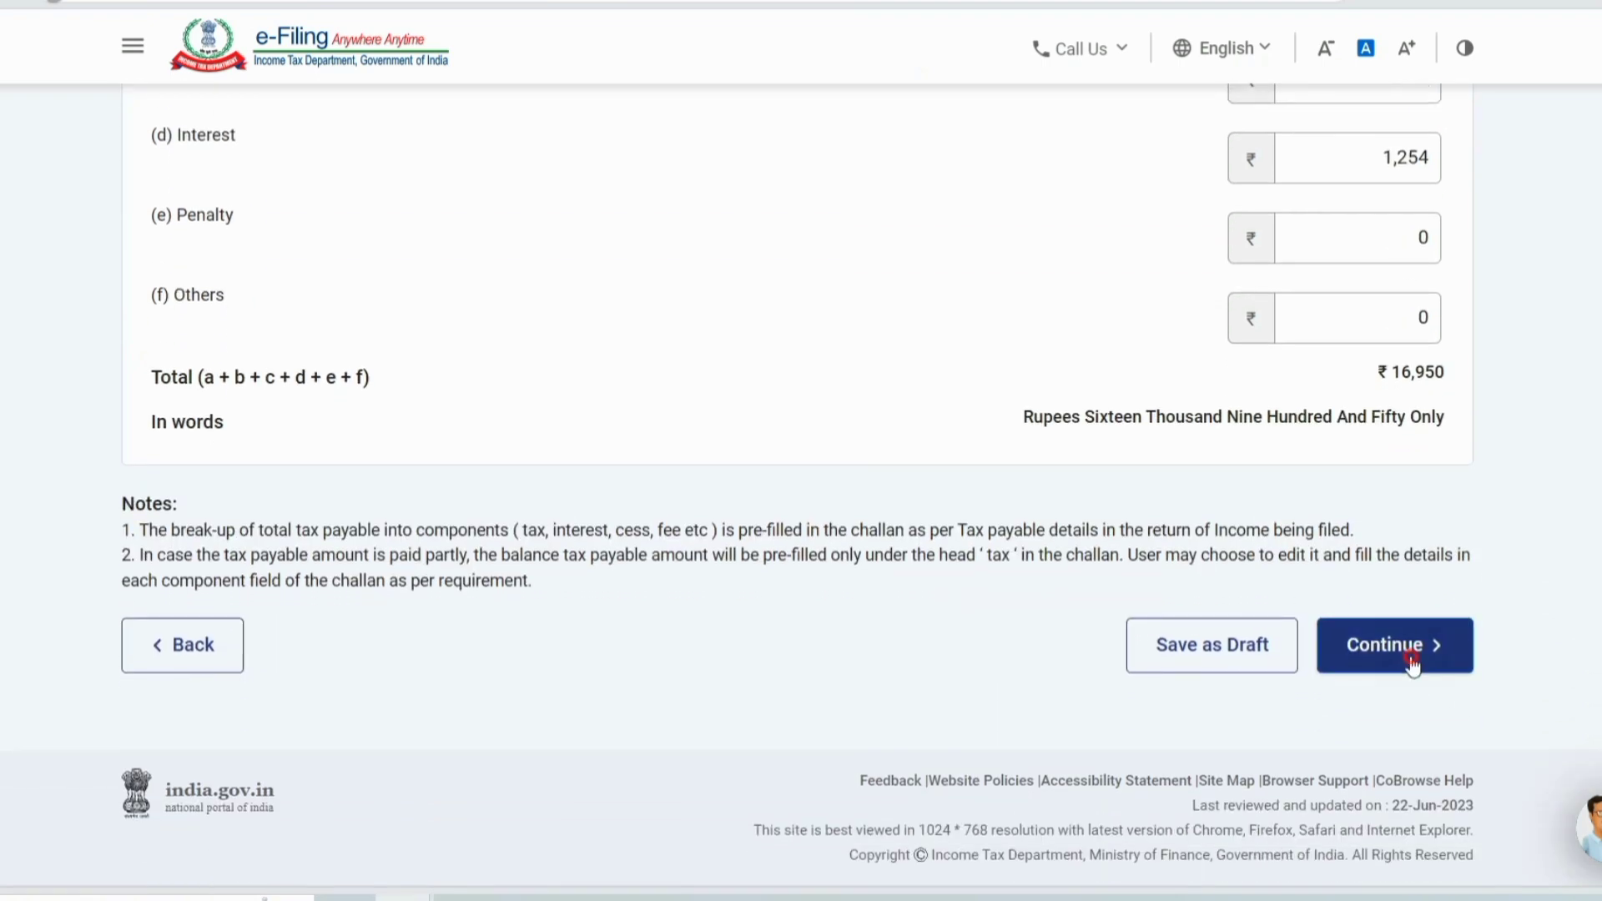
left_click(1437, 647)
scroll(737, 451, "down", 5)
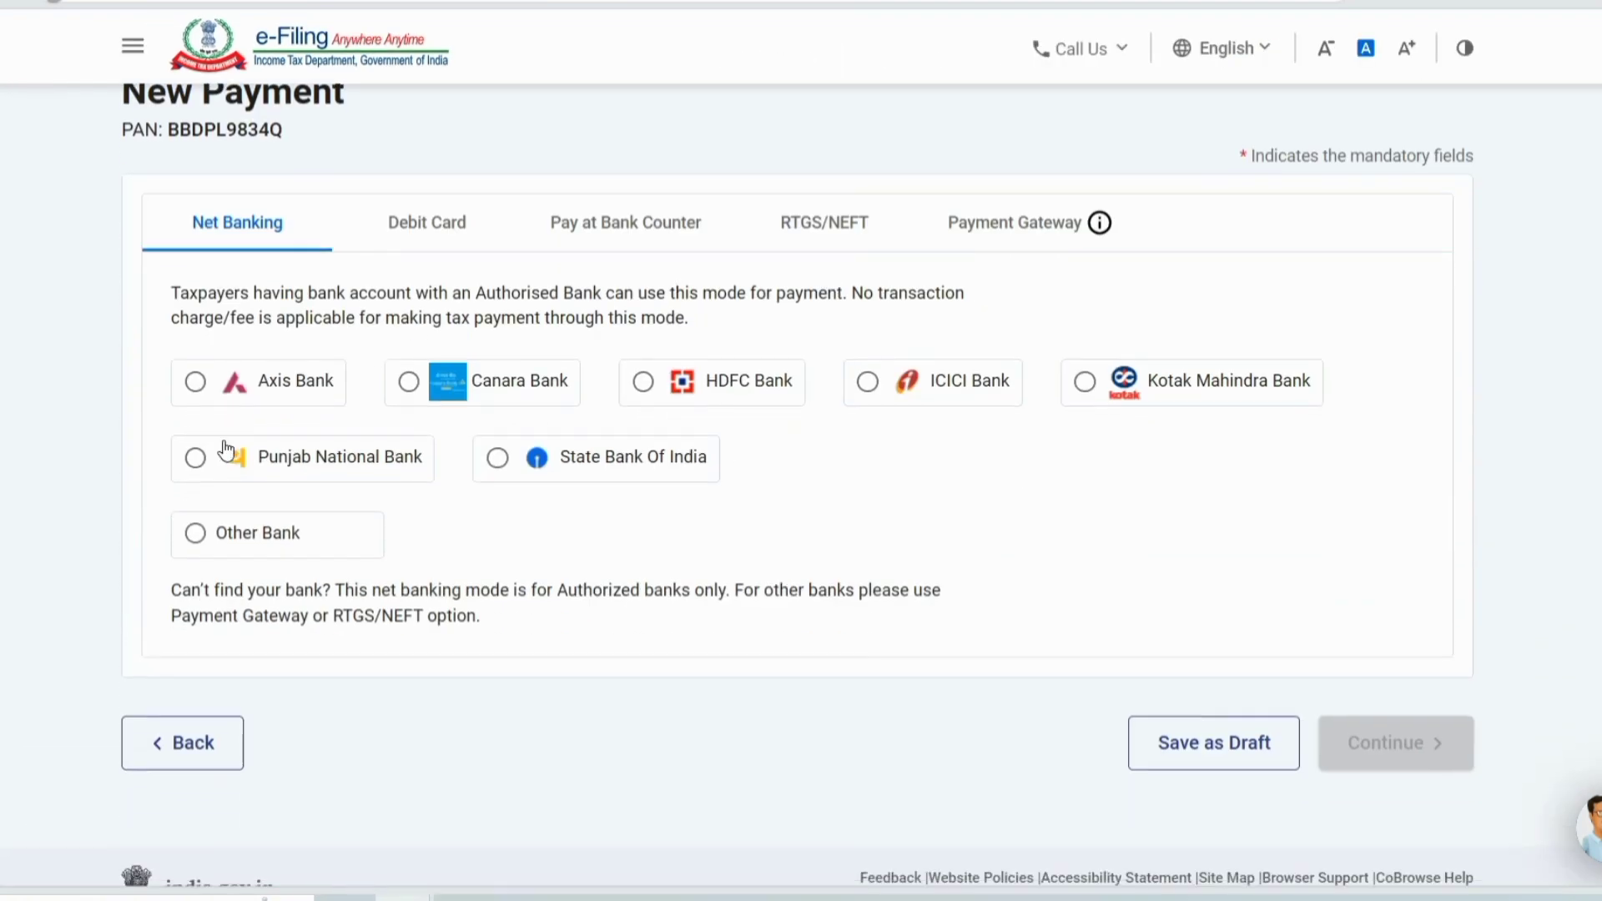